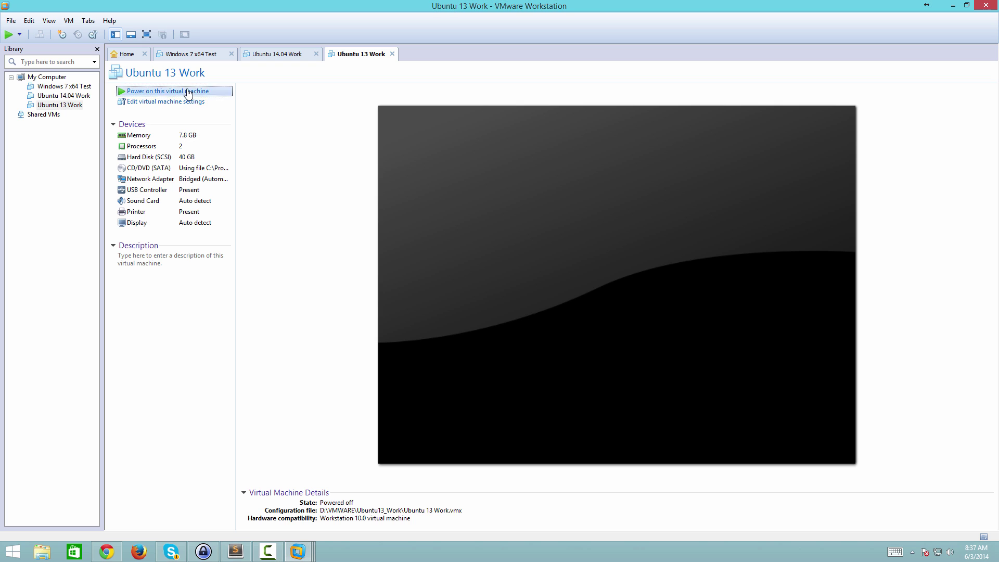
# Power on the Ubuntu 13 Work VM, switch it to full screen, and log in with the account password.
pyautogui.click(188, 91)
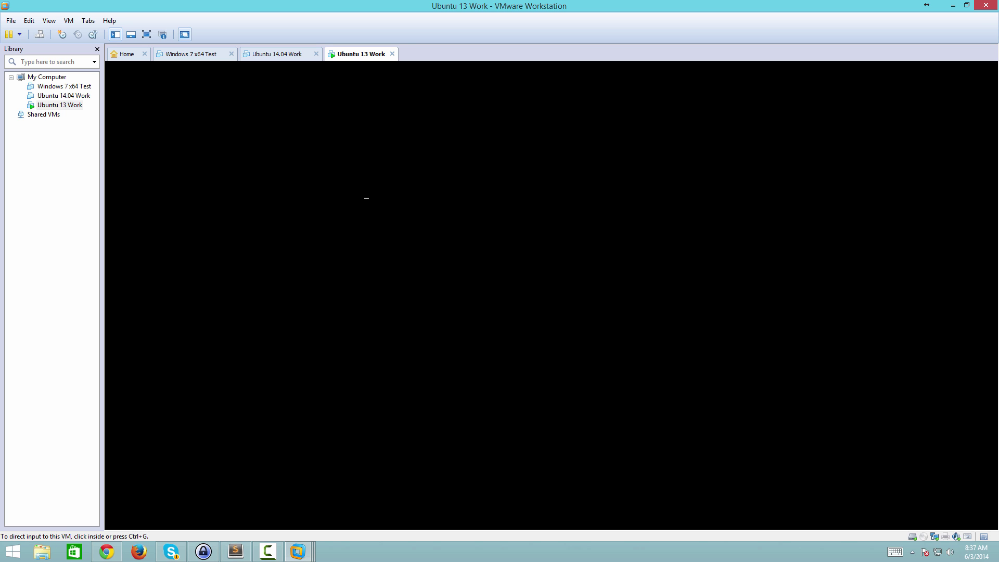
pyautogui.hotkey('ctrl', 'alt', 'Return')
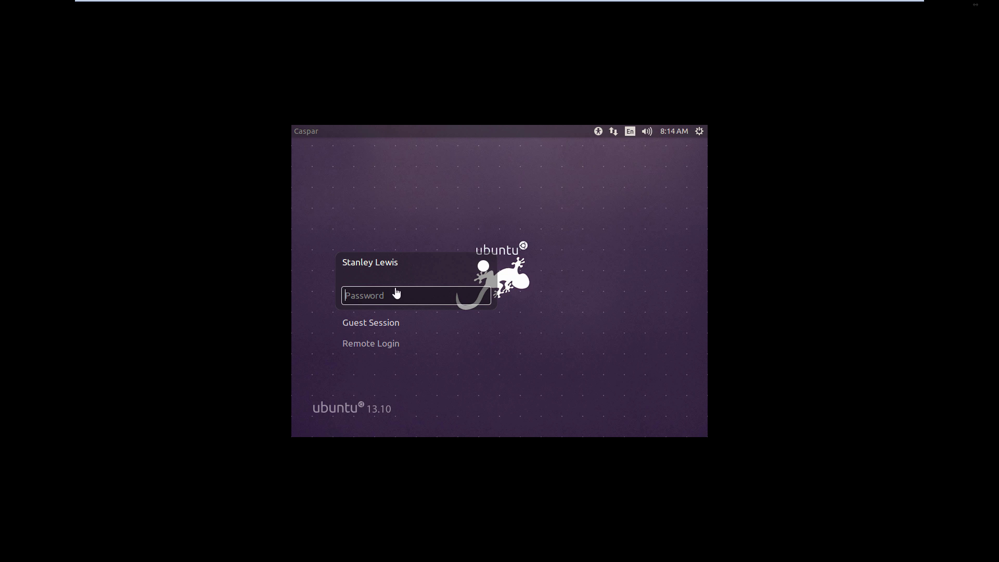
pyautogui.write('**********')
pyautogui.press('Return')
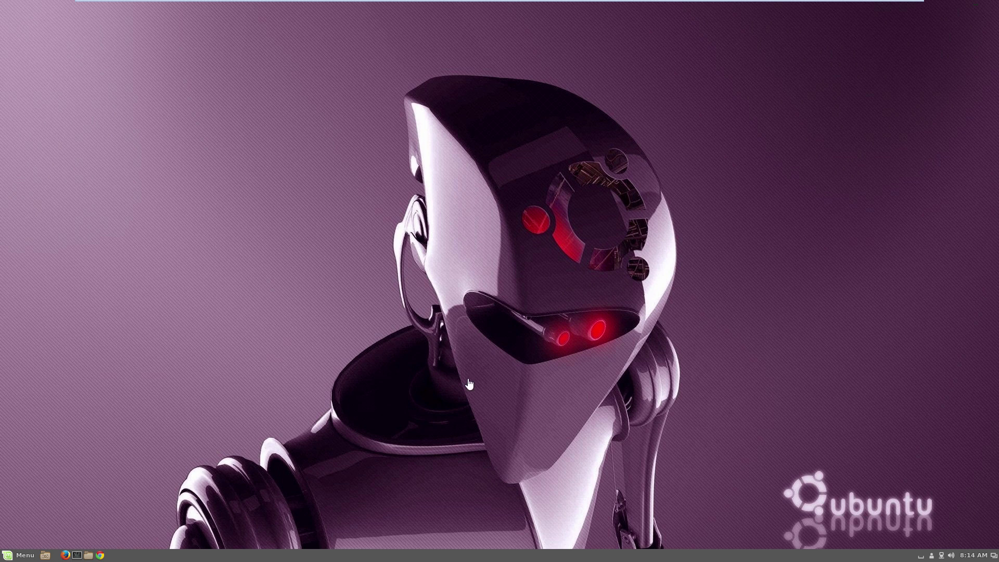
# Open the Home folder in Nemo, center and enlarge its window, and show hidden files.
pyautogui.click(88, 555)
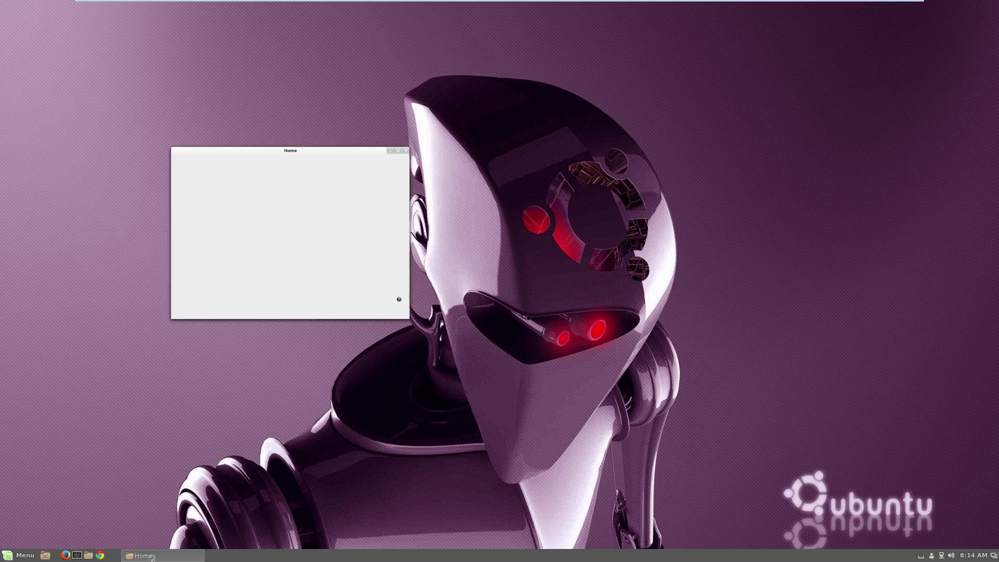
pyautogui.moveTo(271, 106); pyautogui.dragTo(386, 106)
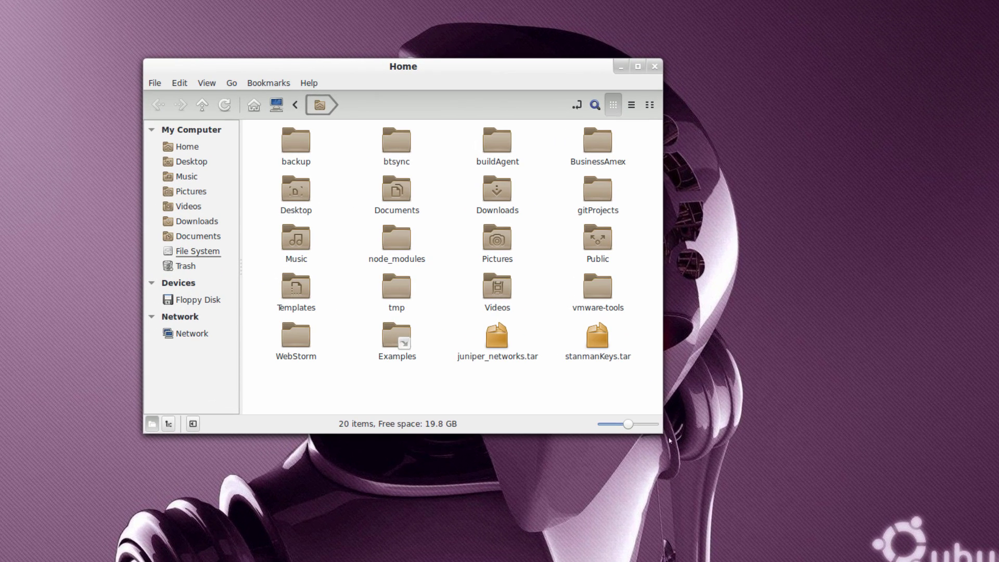
pyautogui.moveTo(669, 441); pyautogui.dragTo(817, 543)
pyautogui.click(597, 289)
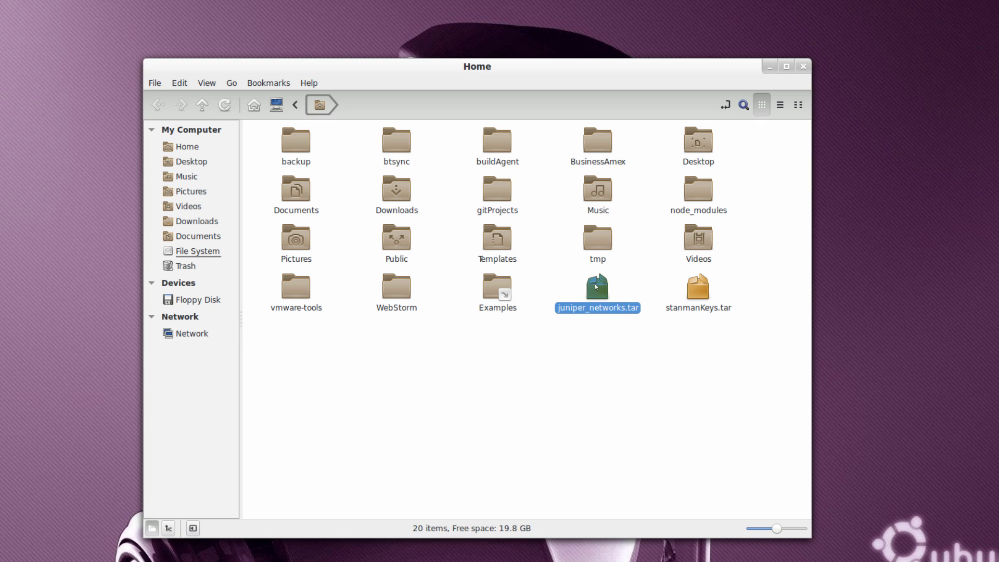
pyautogui.click(498, 384)
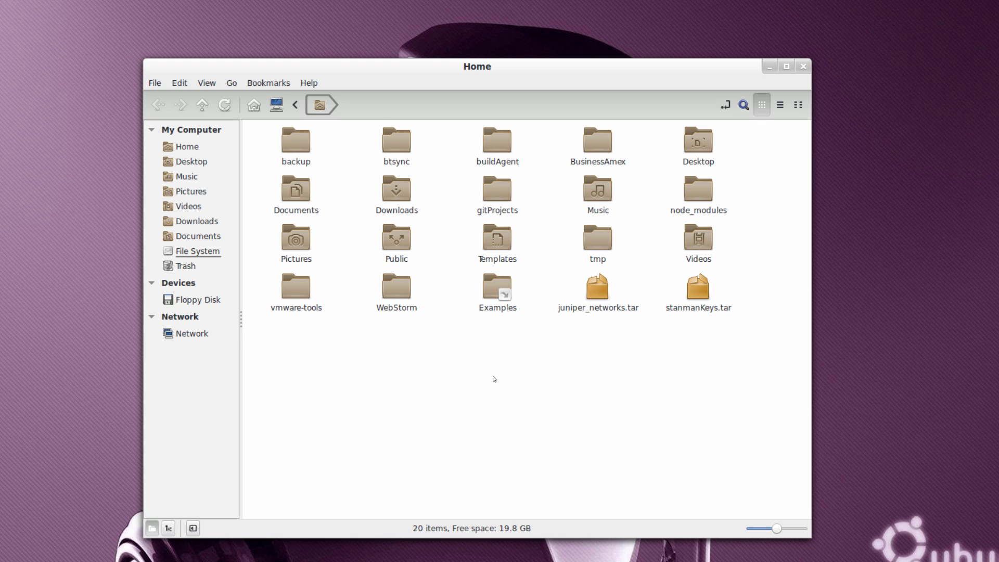
pyautogui.hotkey('ctrl', 'h')
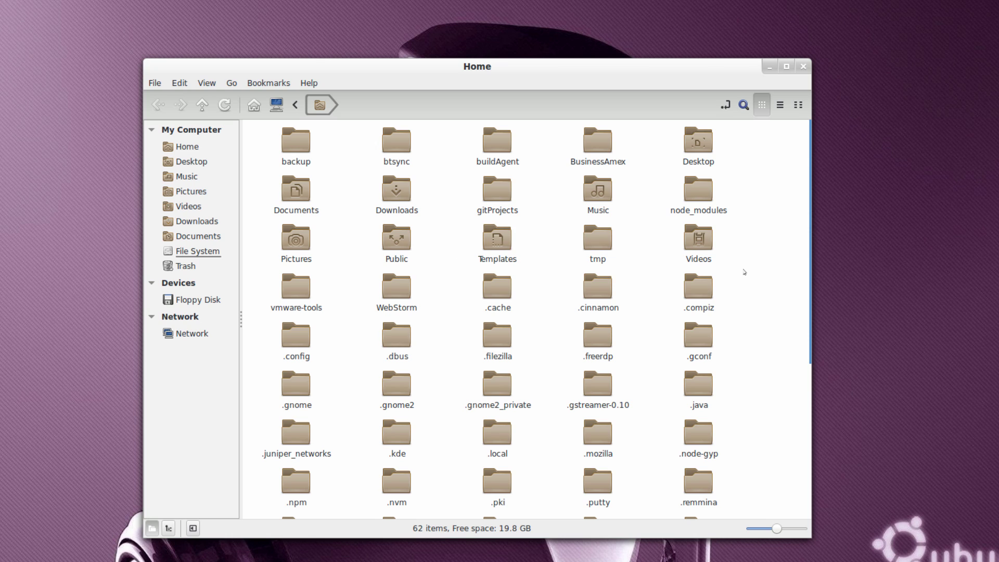
# Browse .juniper_networks and its network_connect subfolder, then open whitelist.txt from .juniper_networks.
pyautogui.scroll(-3, 752, 293)
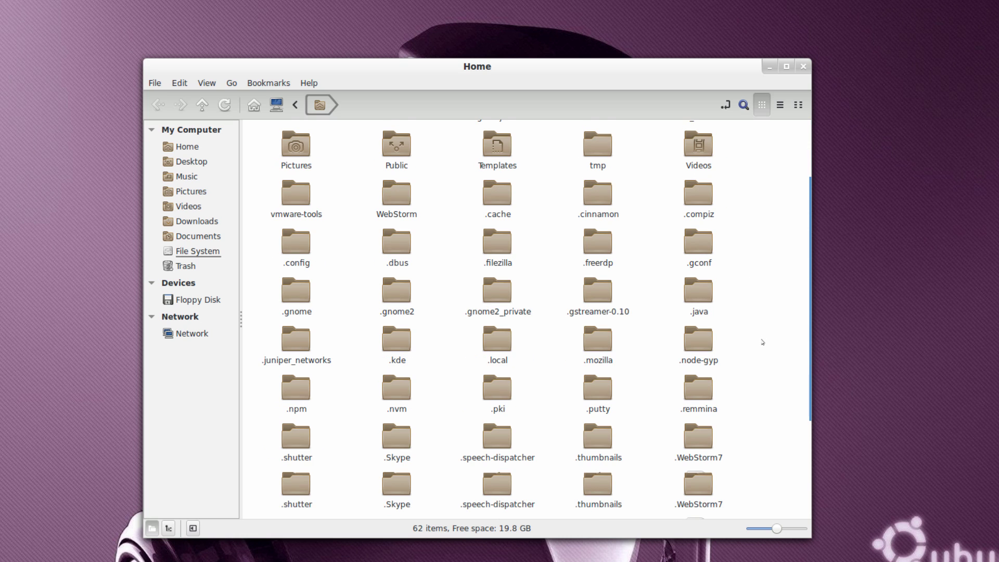
pyautogui.click(284, 352)
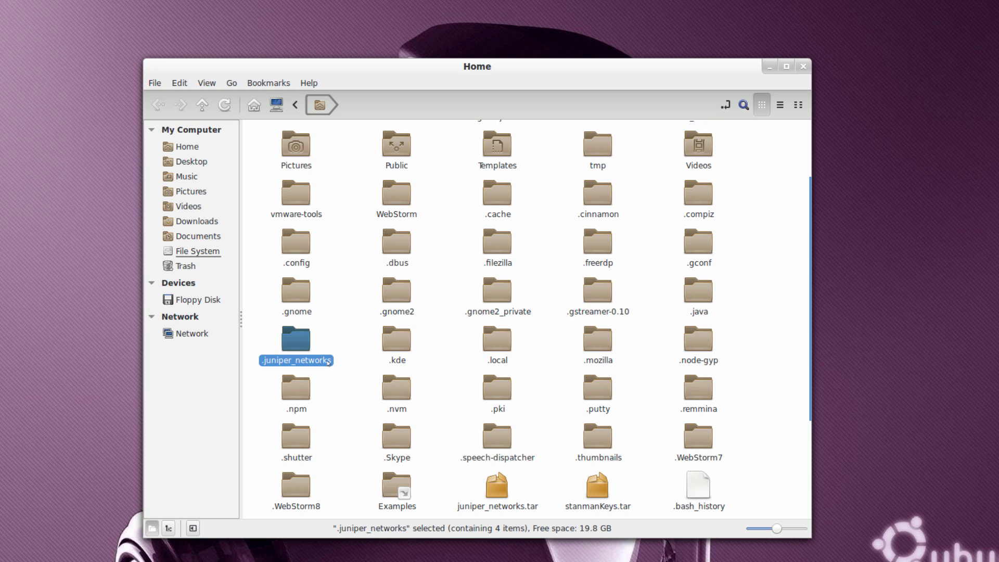
pyautogui.doubleClick(295, 341)
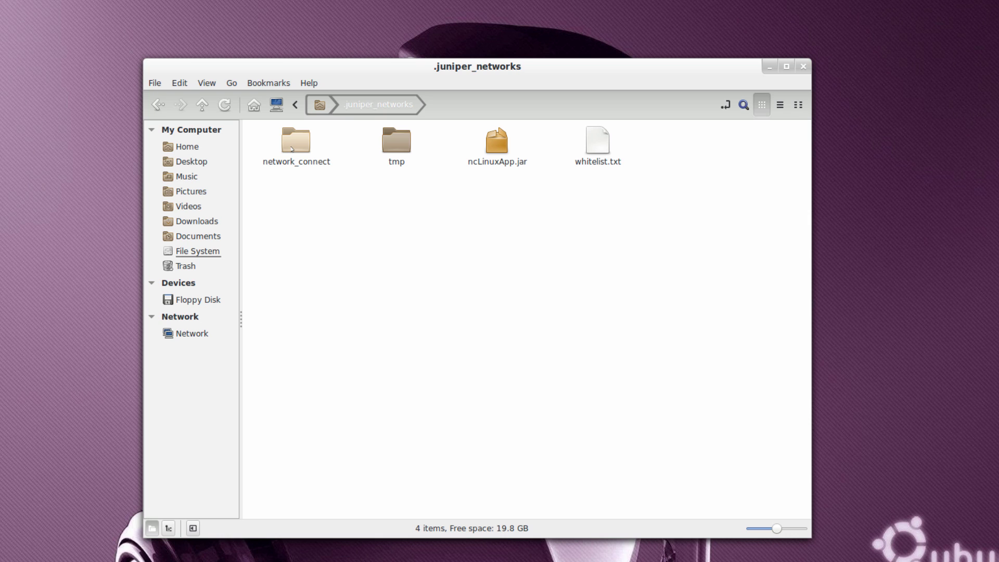
pyautogui.doubleClick(292, 149)
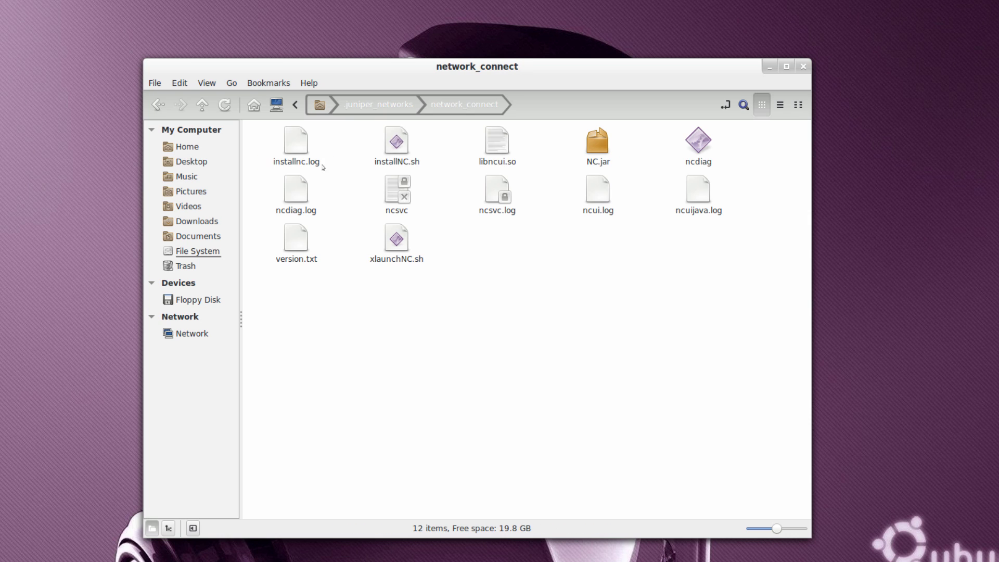
pyautogui.click(590, 152)
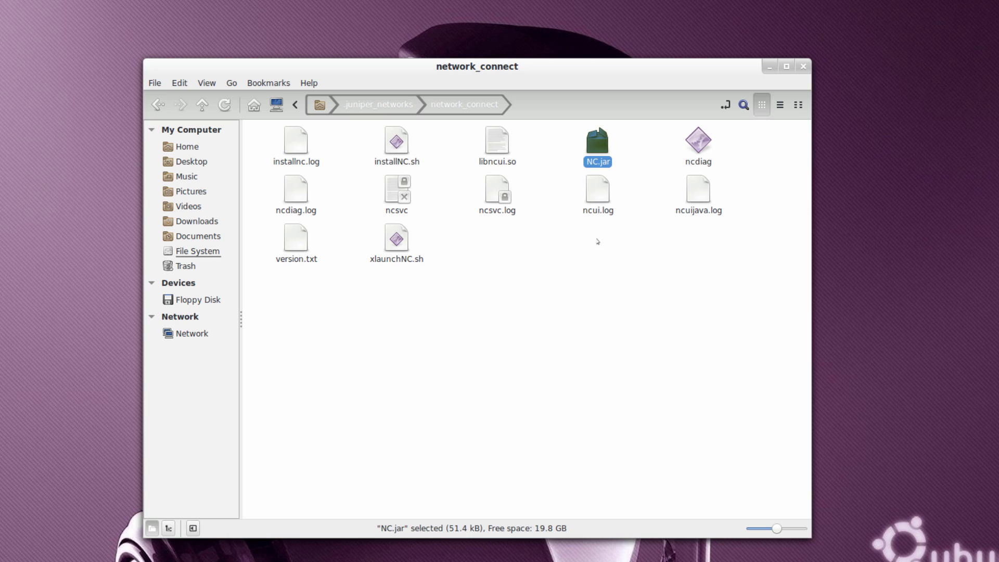
pyautogui.hotkey('alt', 'Up')
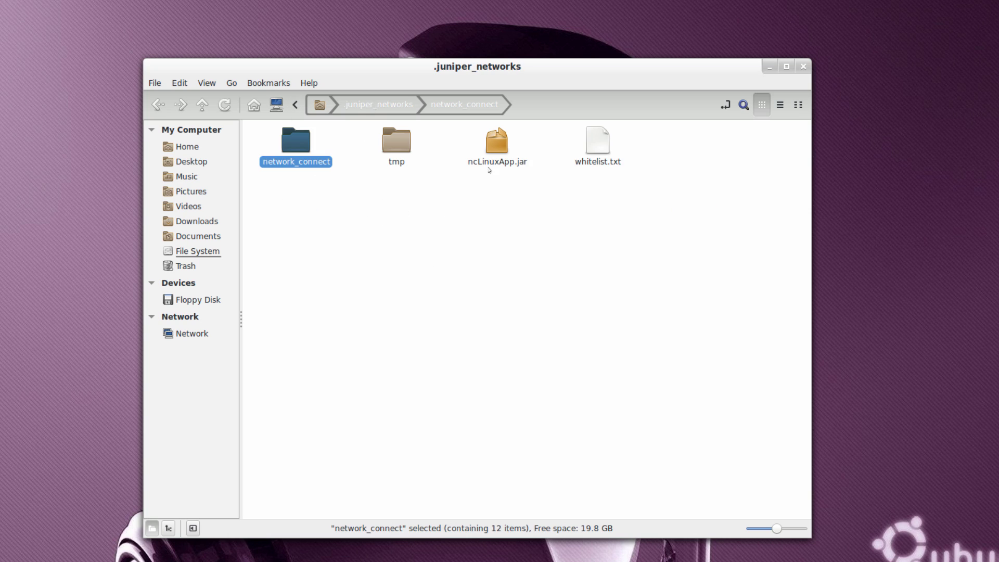
pyautogui.click(599, 147)
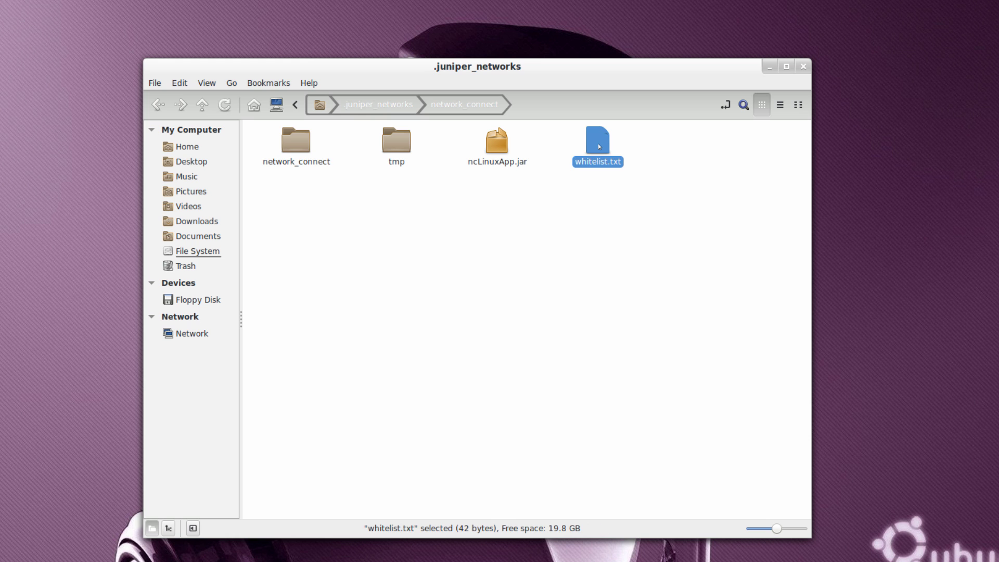
pyautogui.doubleClick(597, 143)
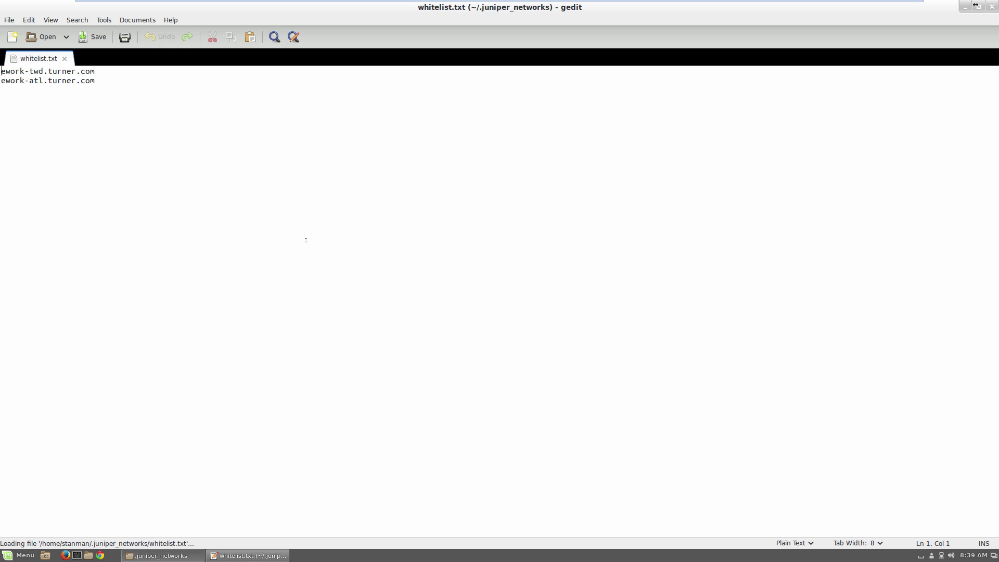
# Select each of the two hostname lines in whitelist.txt to review them, then clear the selection.
pyautogui.moveTo(95, 81); pyautogui.dragTo(1, 80)
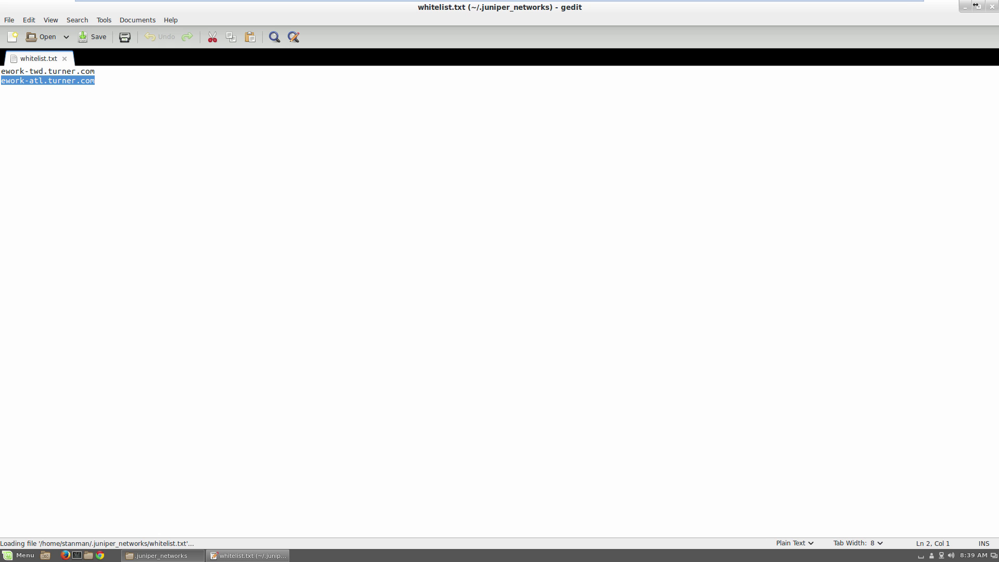
pyautogui.hotkey('shift', 'Right')
pyautogui.hotkey('shift', 'Right')
pyautogui.hotkey('shift', 'Right')
pyautogui.hotkey('shift', 'Right')
pyautogui.hotkey('shift', 'Right')
pyautogui.hotkey('shift', 'Right')
pyautogui.hotkey('shift', 'Right')
pyautogui.hotkey('shift', 'Right')
pyautogui.hotkey('shift', 'Right')
pyautogui.hotkey('shift', 'Right')
pyautogui.hotkey('shift', 'Right')
pyautogui.hotkey('shift', 'Right')
pyautogui.hotkey('shift', 'Right')
pyautogui.hotkey('shift', 'Right')
pyautogui.hotkey('shift', 'Right')
pyautogui.hotkey('shift', 'Right')
pyautogui.hotkey('shift', 'Right')
pyautogui.hotkey('shift', 'Right')
pyautogui.hotkey('shift', 'Right')
pyautogui.hotkey('shift', 'Right')
pyautogui.press('Up')
pyautogui.hotkey('shift', 'Home')
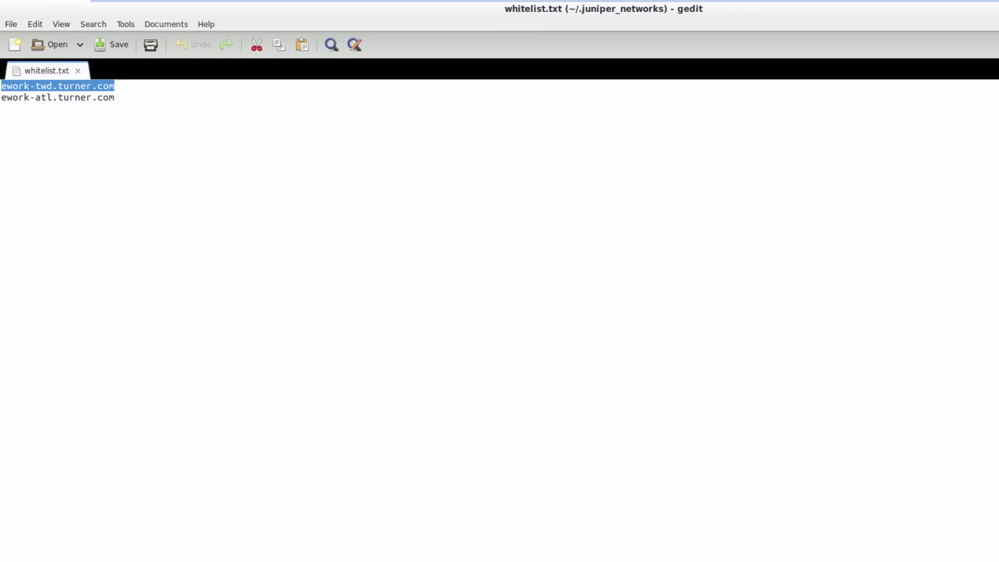
pyautogui.hotkey('shift', 'Right')
pyautogui.hotkey('shift', 'Right')
pyautogui.hotkey('shift', 'Right')
pyautogui.press('Left')
pyautogui.press('Left')
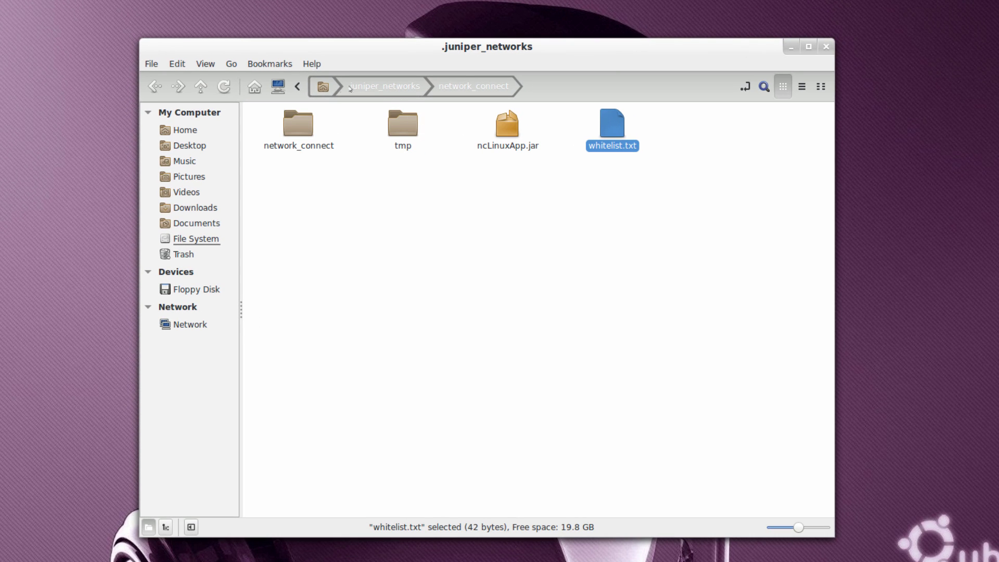
# From the Home folder, open a terminal and confirm the current directory with pwd.
pyautogui.click(323, 87)
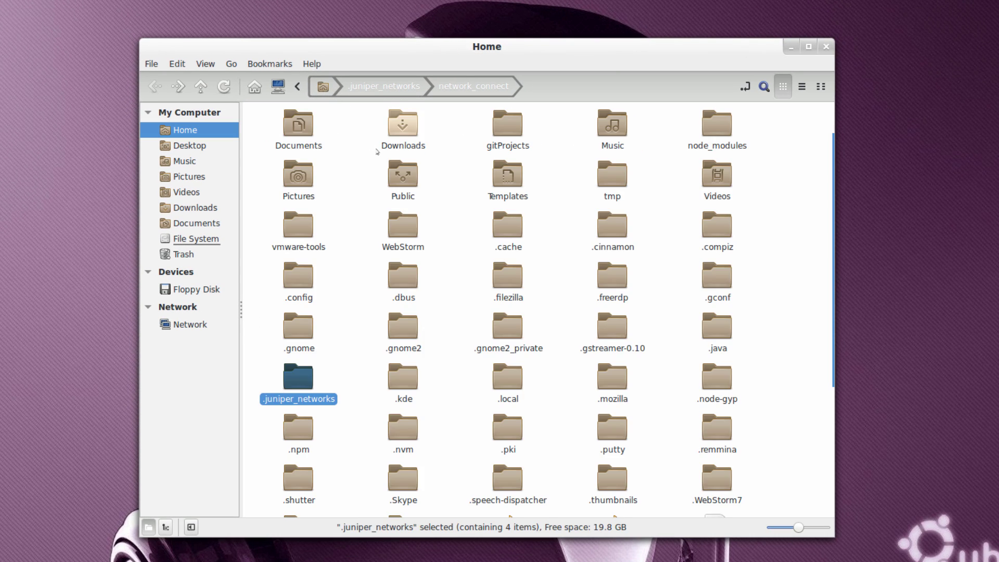
pyautogui.scroll(-5, 614, 259)
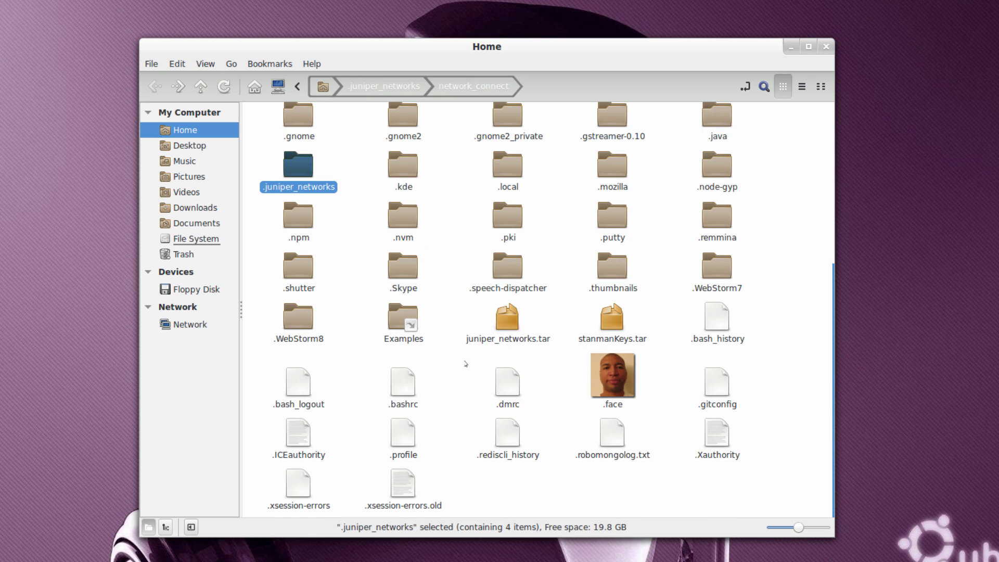
pyautogui.hotkey('ctrl', 'alt', 't')
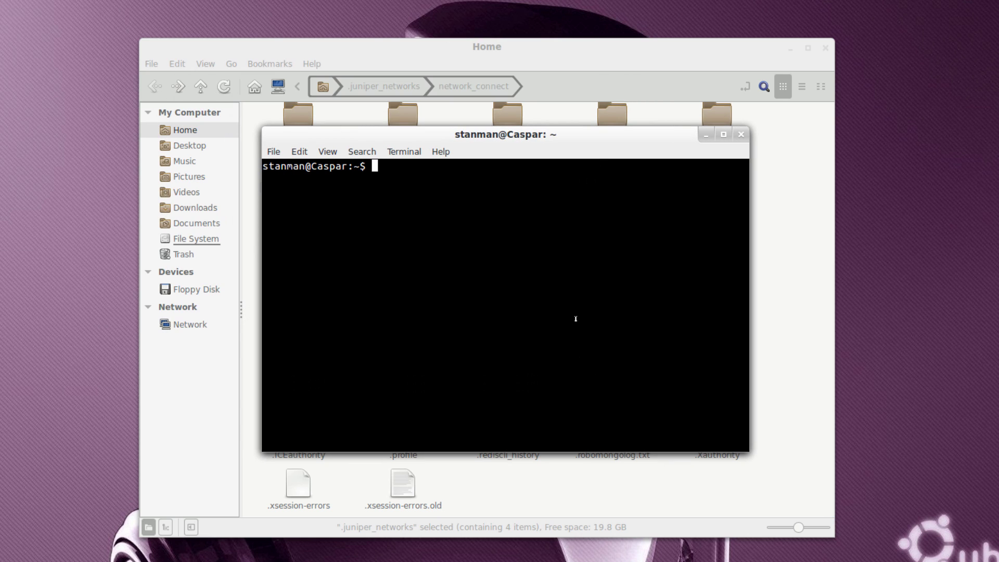
pyautogui.write('pwd')
pyautogui.press('Return')
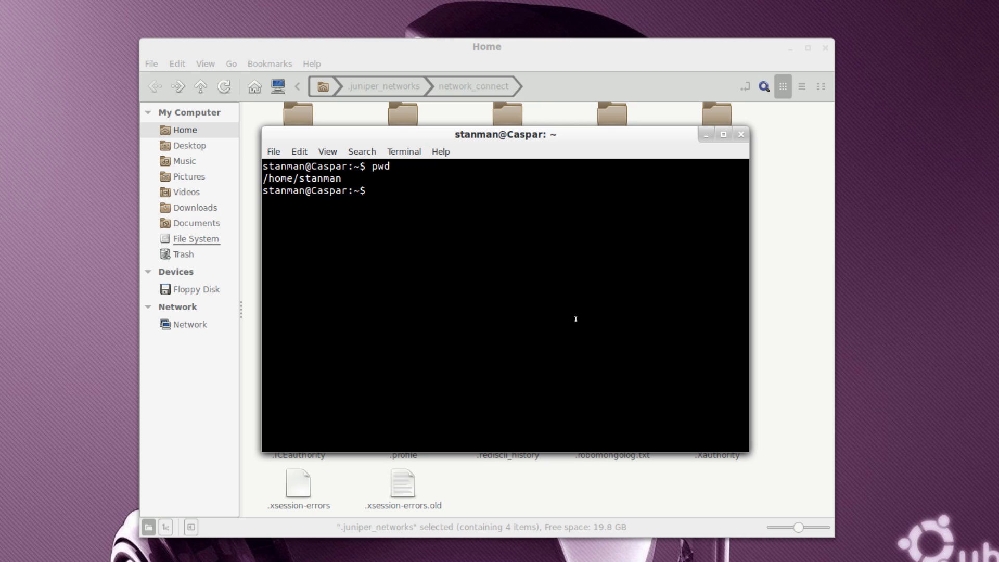
# Run tar -cvf jupitercoolness.tar ./.juniper_networks, inspect its ncsvc permission-denied error, and start an rm command.
pyautogui.write('tar -cvf jupiter')
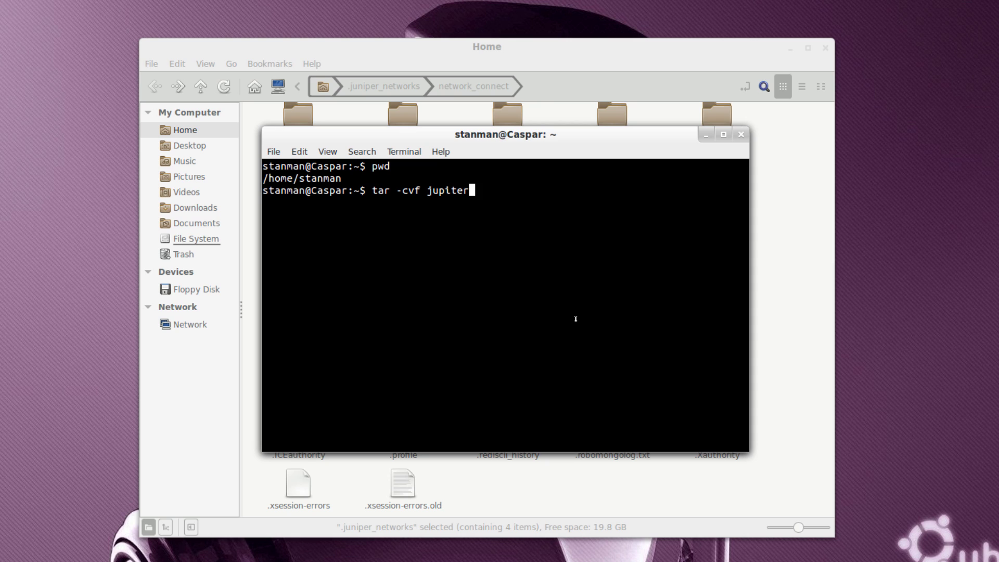
pyautogui.write('coolness.tar ./')
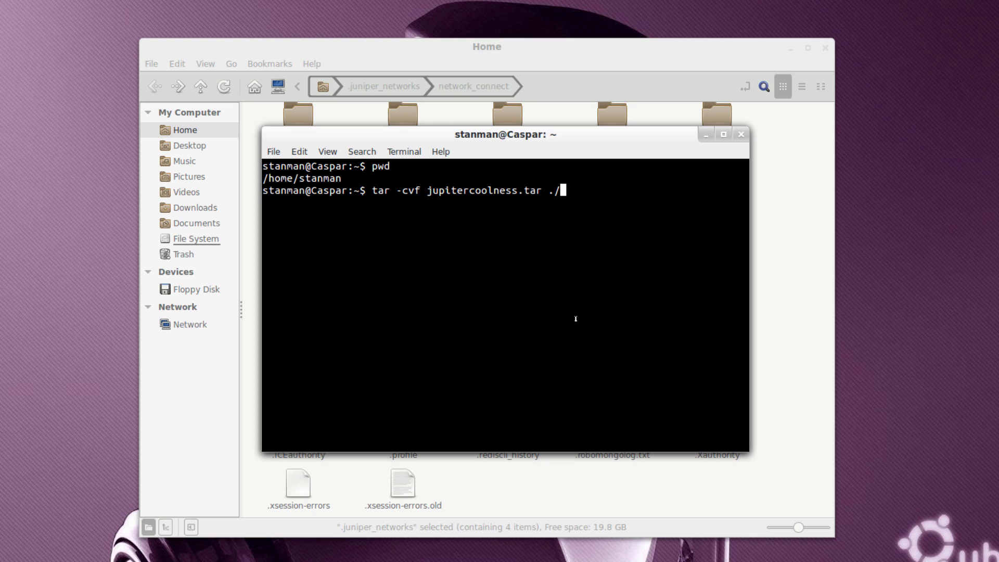
pyautogui.write('.j')
pyautogui.press('Tab')
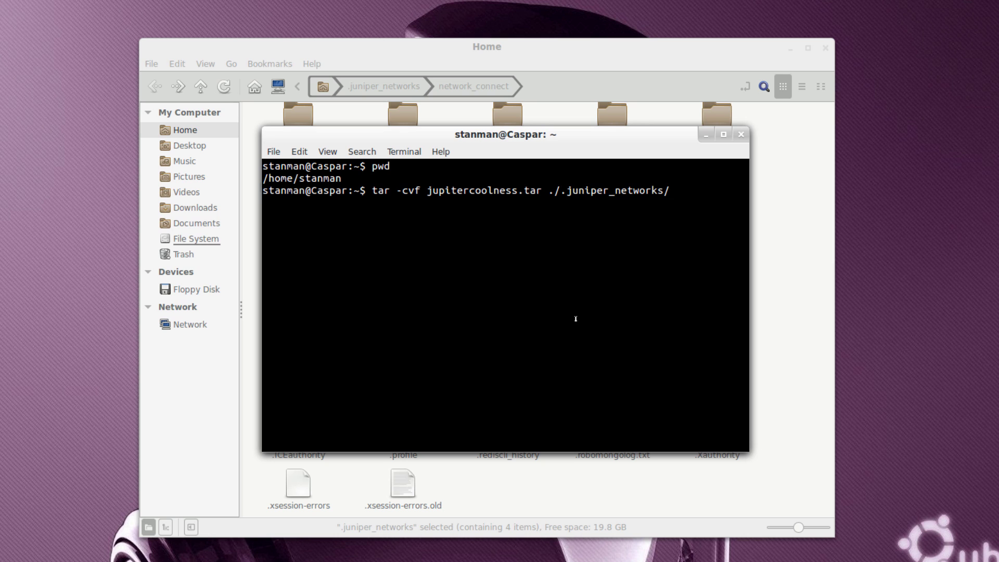
pyautogui.press('BackSpace')
pyautogui.press('Return')
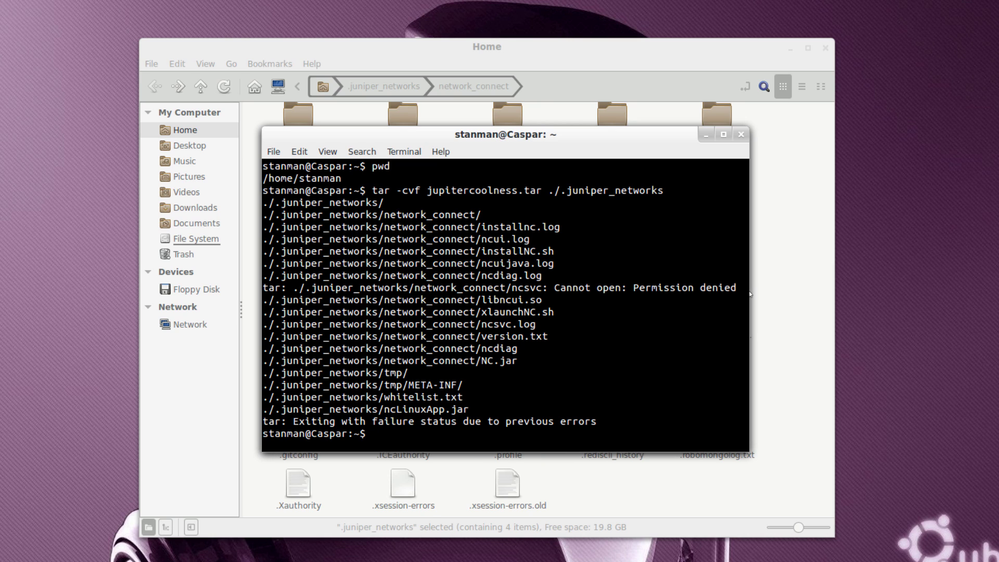
pyautogui.moveTo(744, 287); pyautogui.dragTo(257, 281)
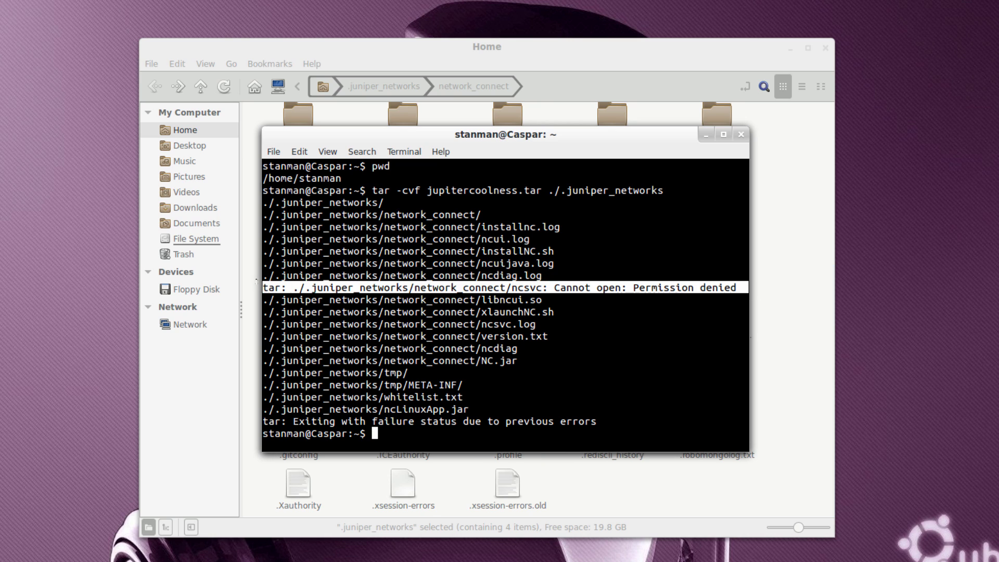
pyautogui.click(527, 368)
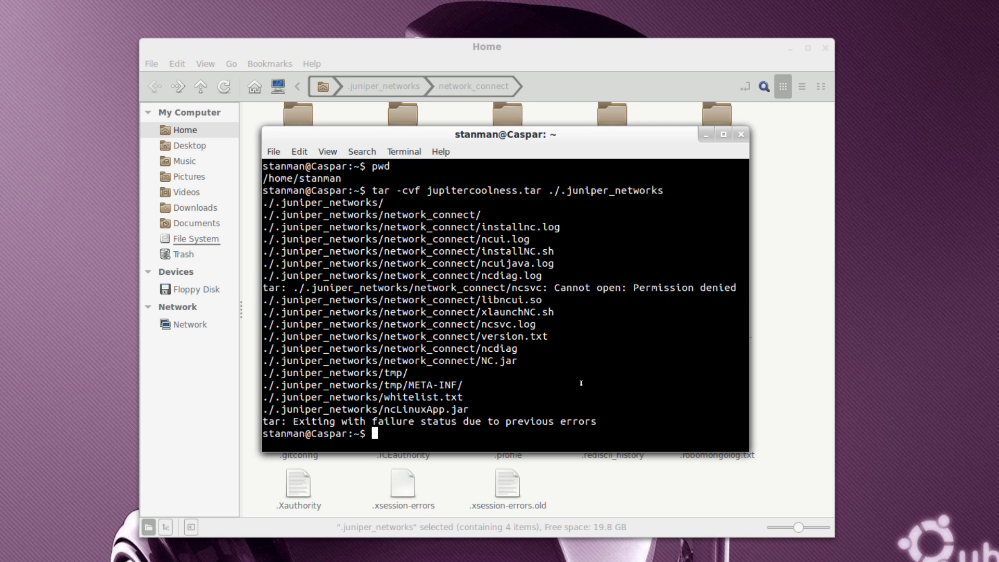
pyautogui.write('rm jupite')
# Delete jupitercoolness.tar and rerun the tar command with sudo, entering the password.
pyautogui.press('Tab')
pyautogui.press('Return')
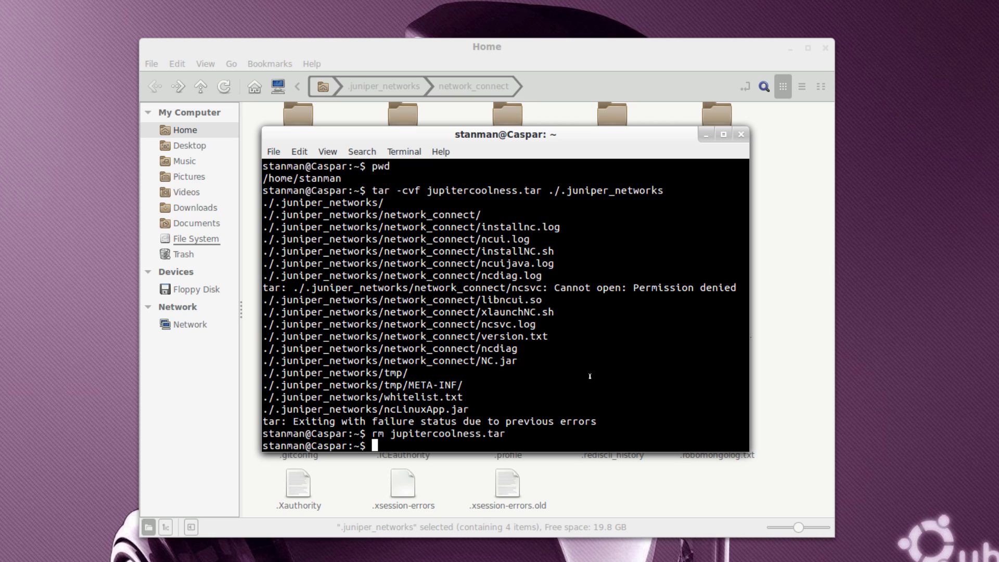
pyautogui.press('Up')
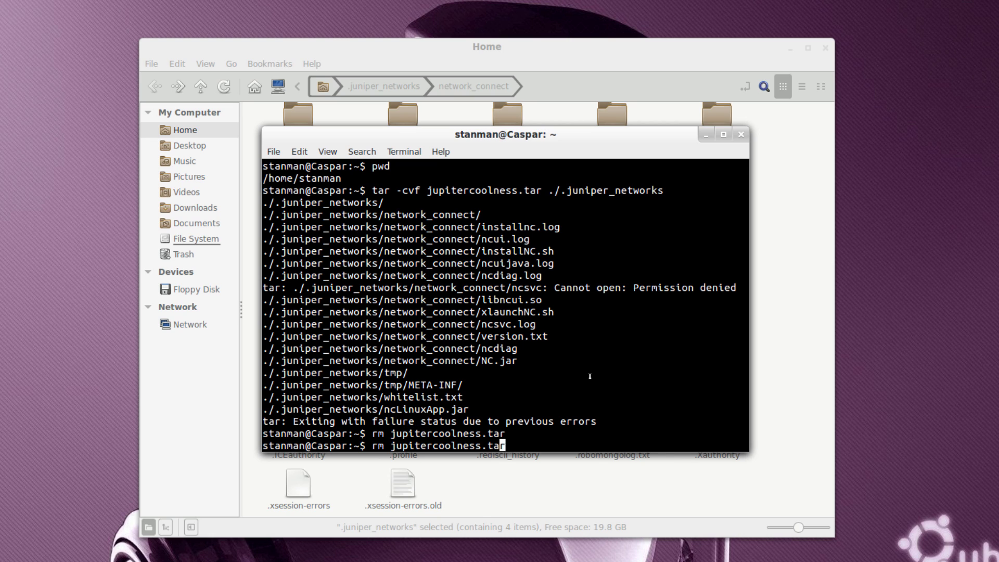
pyautogui.press('Up')
pyautogui.press('Left')
pyautogui.press('Left')
pyautogui.press('Left')
pyautogui.press('Left')
pyautogui.press('Left')
pyautogui.press('Left')
pyautogui.press('Left')
pyautogui.press('Left')
pyautogui.press('Left')
pyautogui.press('Left')
pyautogui.press('Left')
pyautogui.press('Left')
pyautogui.press('Left')
pyautogui.press('Left')
pyautogui.press('Left')
pyautogui.press('Left')
pyautogui.press('Left')
pyautogui.press('Left')
pyautogui.press('Left')
pyautogui.press('Left')
pyautogui.press('Left')
pyautogui.press('Left')
pyautogui.press('Left')
pyautogui.press('Left')
pyautogui.press('Left')
pyautogui.press('Left')
pyautogui.press('Left')
pyautogui.press('Left')
pyautogui.press('Left')
pyautogui.press('Left')
pyautogui.press('Left')
pyautogui.press('Left')
pyautogui.press('Left')
pyautogui.press('Left')
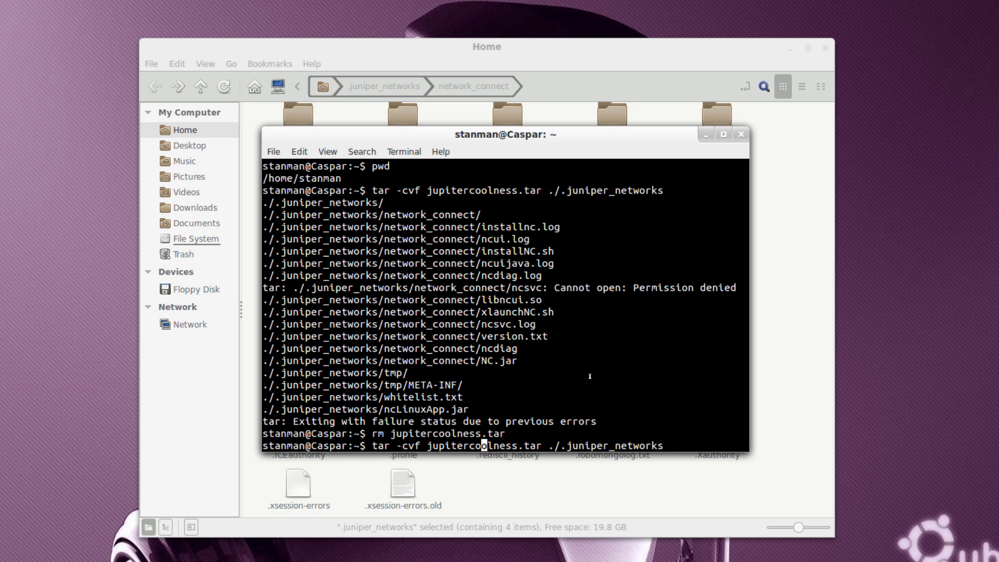
pyautogui.write('sudo')
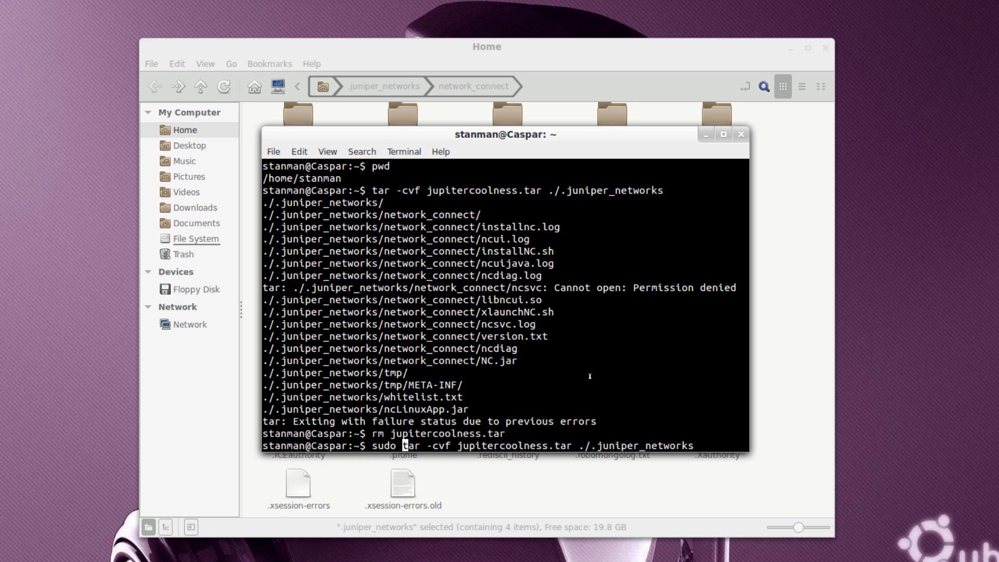
pyautogui.press('Return')
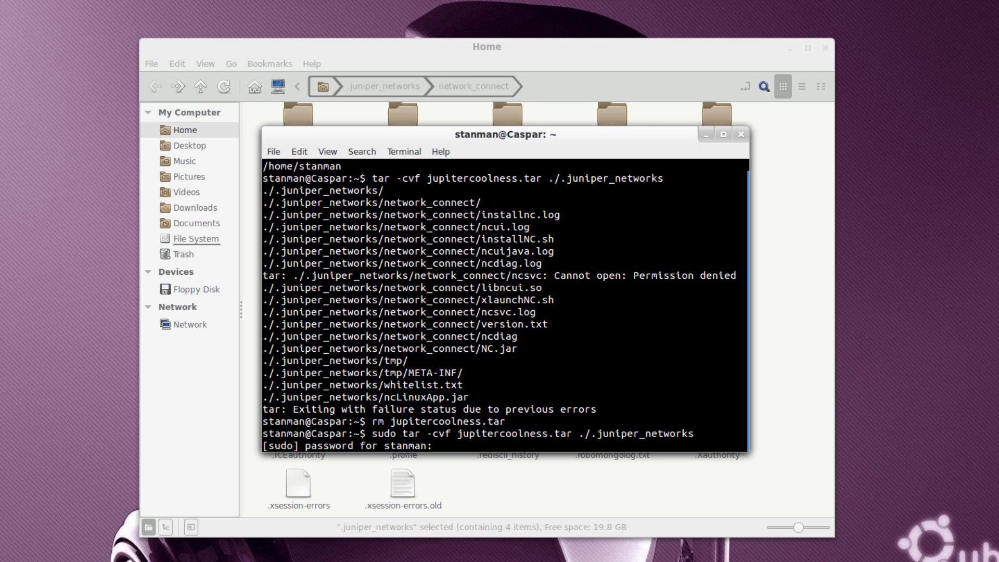
pyautogui.press('Return')
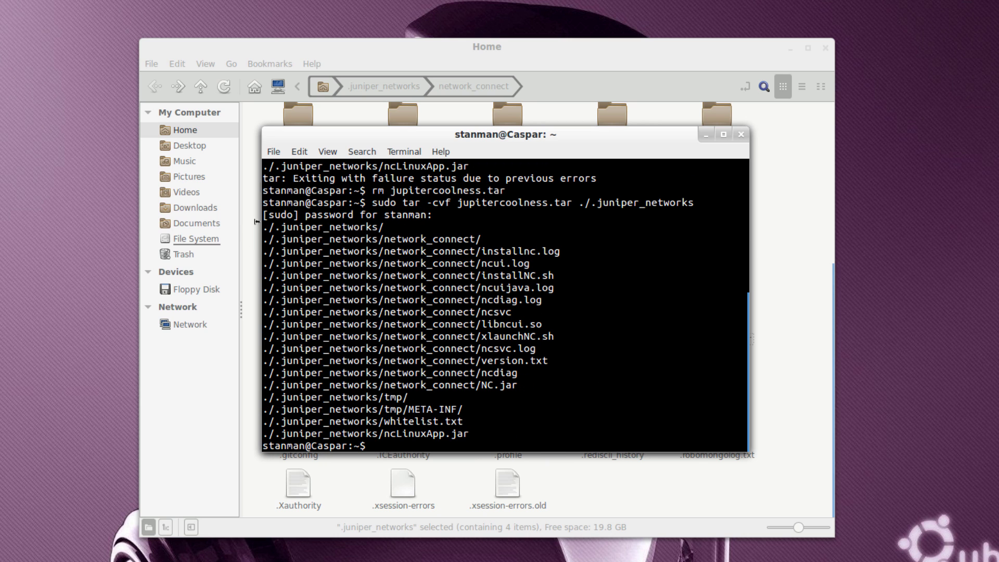
# Check the error-free file listing, then minimize the terminal to reveal the Home folder.
pyautogui.moveTo(264, 226); pyautogui.dragTo(508, 428)
pyautogui.click(592, 405)
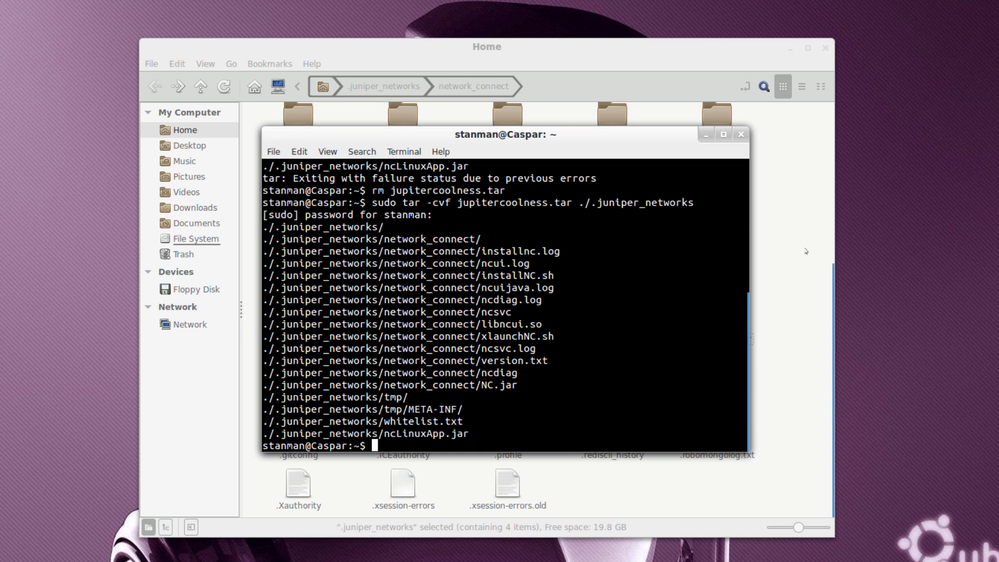
pyautogui.hotkey('ctrl', 'd')
pyautogui.click(651, 435)
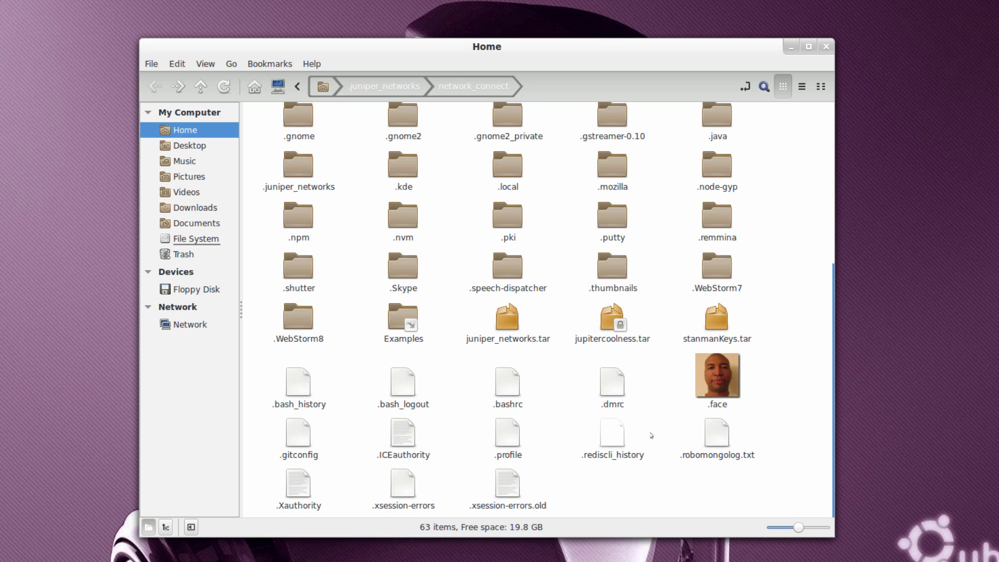
# Edit the recalled command into sudo chown for jupitercoolness.tar, assigning the regular user as owner and group.
pyautogui.click(614, 325)
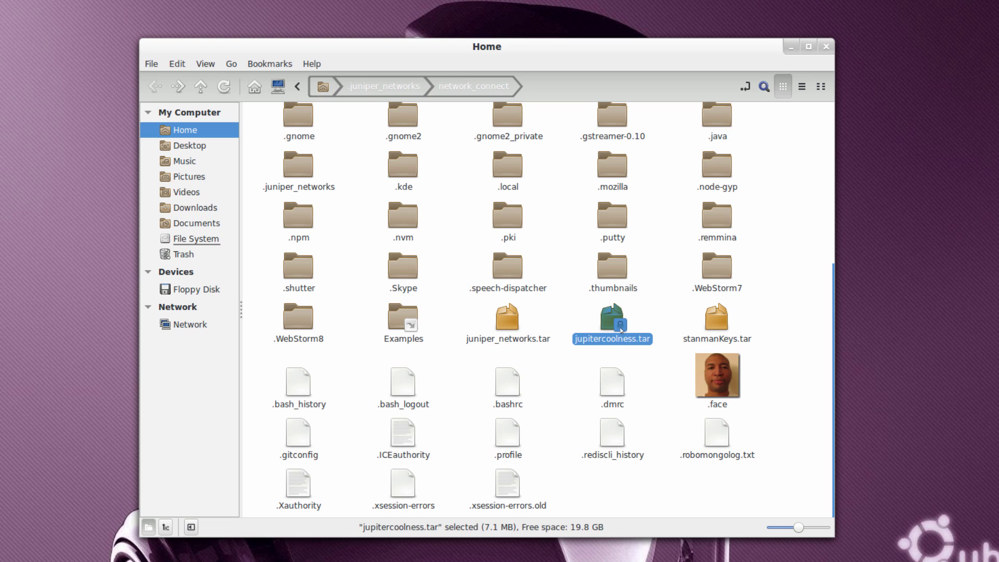
pyautogui.hotkey('alt', 'Tab')
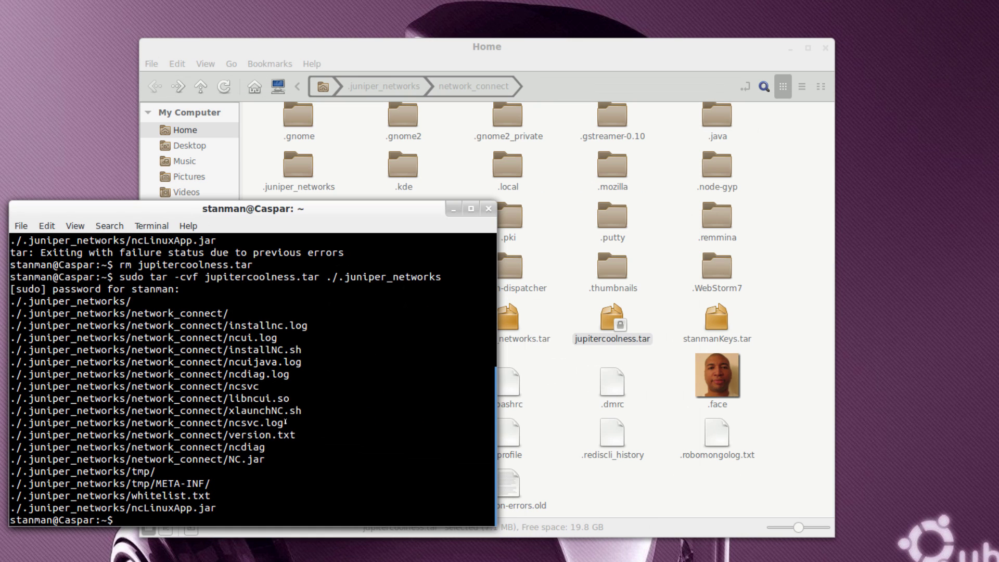
pyautogui.press('Up')
pyautogui.press('BackSpace')
pyautogui.press('BackSpace')
pyautogui.press('BackSpace')
pyautogui.press('BackSpace')
pyautogui.press('BackSpace')
pyautogui.press('BackSpace')
pyautogui.press('BackSpace')
pyautogui.press('BackSpace')
pyautogui.press('BackSpace')
pyautogui.press('BackSpace')
pyautogui.press('BackSpace')
pyautogui.press('BackSpace')
pyautogui.press('BackSpace')
pyautogui.press('BackSpace')
pyautogui.press('BackSpace')
pyautogui.press('BackSpace')
pyautogui.press('BackSpace')
pyautogui.press('BackSpace')
pyautogui.press('BackSpace')
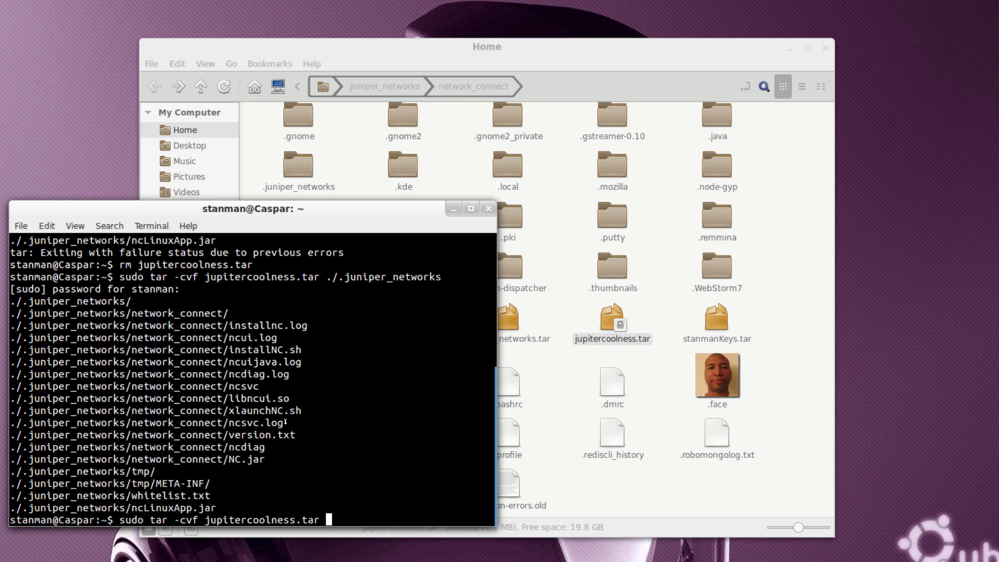
pyautogui.press('Left')
pyautogui.press('Left')
pyautogui.press('Left')
pyautogui.press('Left')
pyautogui.press('Left')
pyautogui.press('Left')
pyautogui.press('Left')
pyautogui.press('Left')
pyautogui.press('Left')
pyautogui.press('Left')
pyautogui.press('Left')
pyautogui.press('Left')
pyautogui.press('Left')
pyautogui.press('Left')
pyautogui.press('Left')
pyautogui.press('Left')
pyautogui.press('Left')
pyautogui.press('Left')
pyautogui.press('Left')
pyautogui.press('BackSpace')
pyautogui.press('BackSpace')
pyautogui.press('BackSpace')
pyautogui.press('BackSpace')
pyautogui.press('BackSpace')
pyautogui.press('BackSpace')
pyautogui.press('BackSpace')
pyautogui.press('BackSpace')
pyautogui.press('BackSpace')
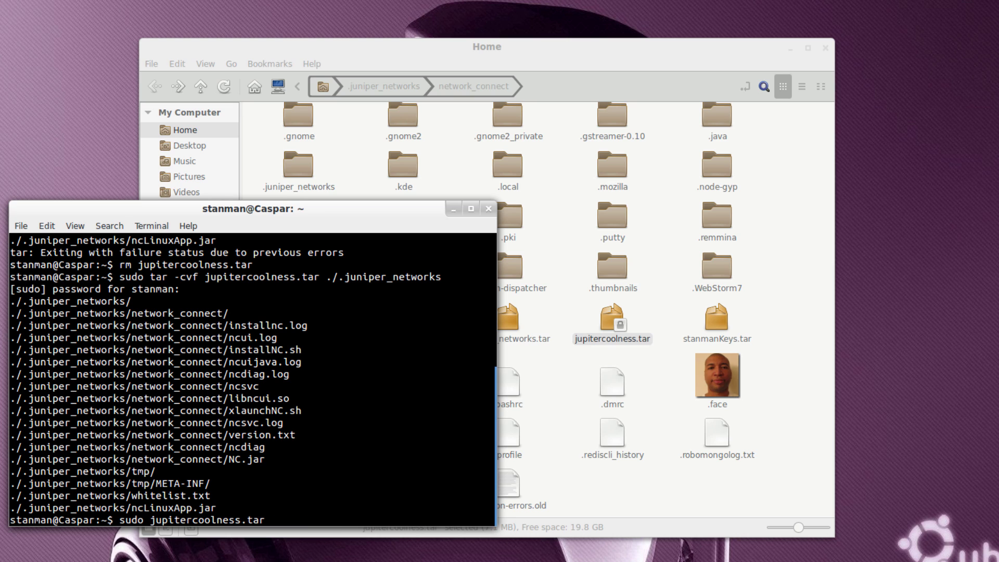
pyautogui.write('chown s')
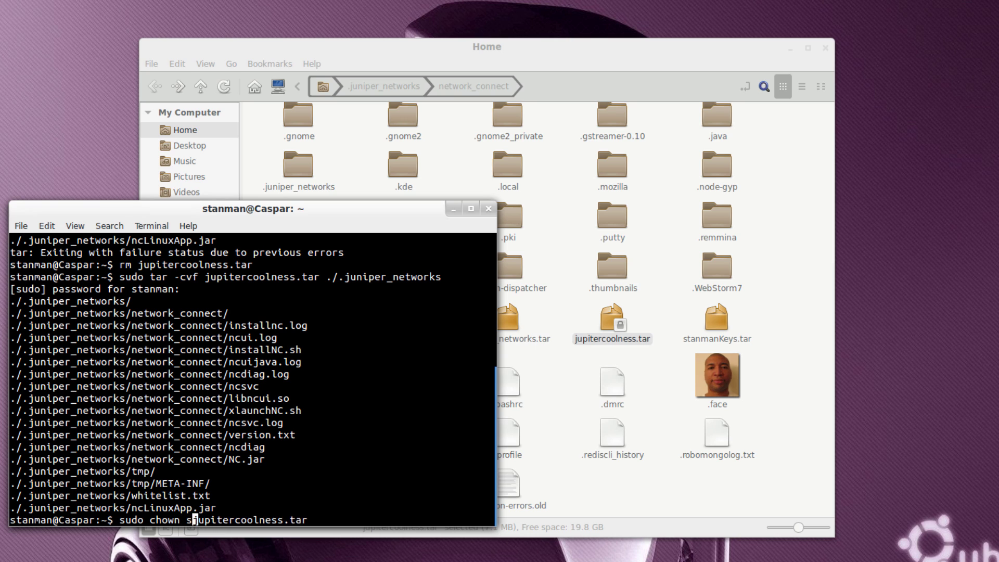
pyautogui.write('tanman:s')
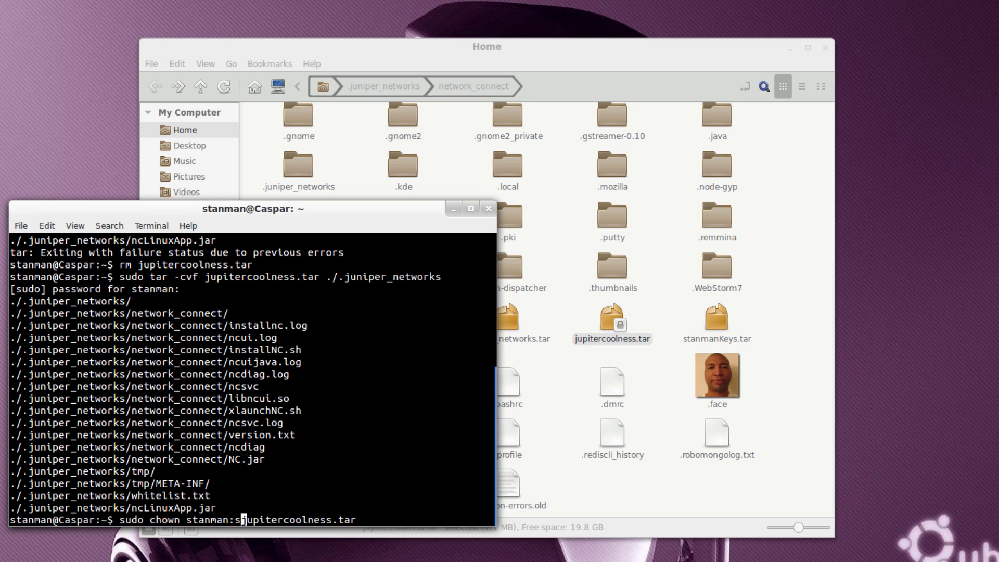
pyautogui.write('tanman')
pyautogui.press('Return')
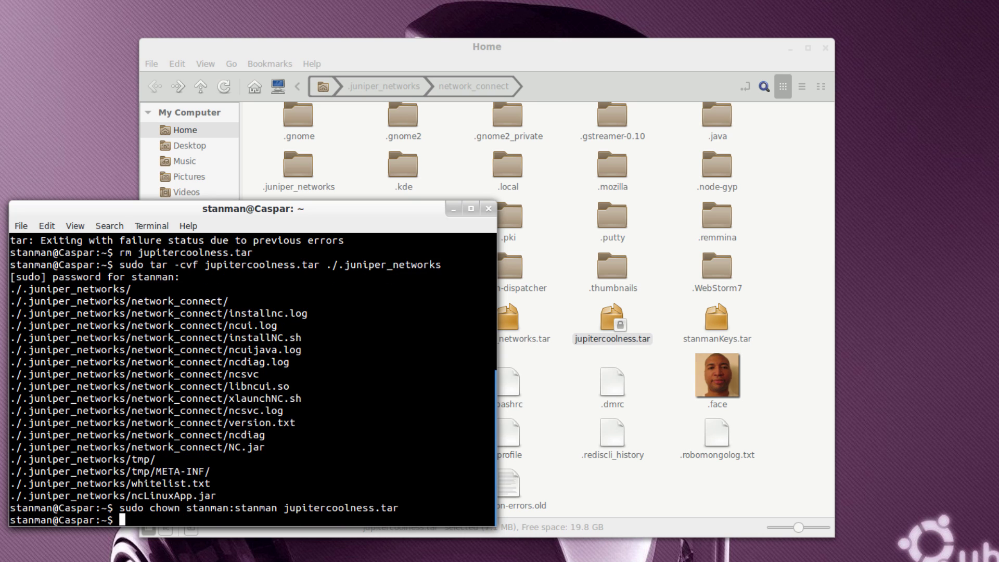
# Compare jupitercoolness.tar with juniper_networks.tar, then open it in Archive Manager and enter its top folder.
pyautogui.click(615, 317)
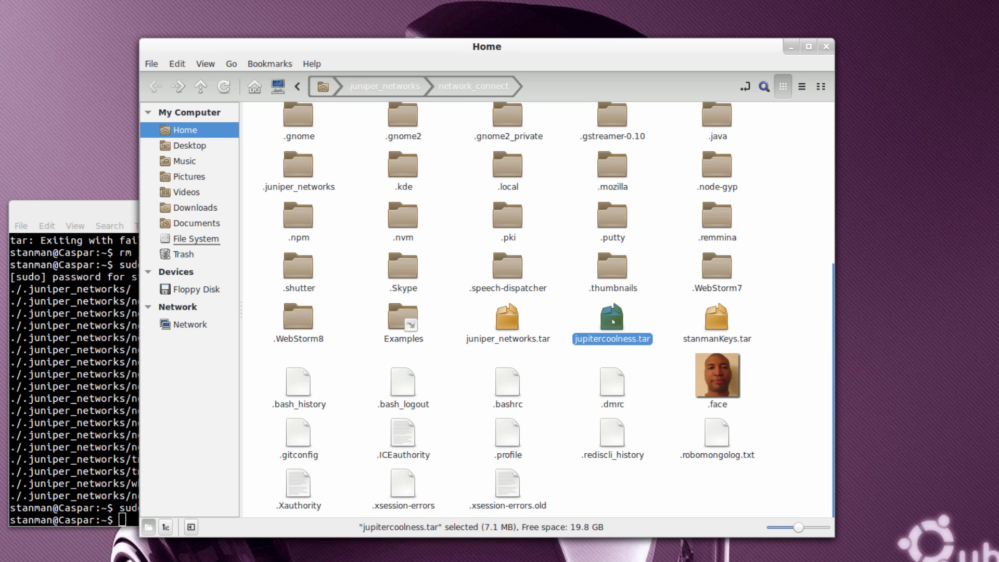
pyautogui.click(519, 318)
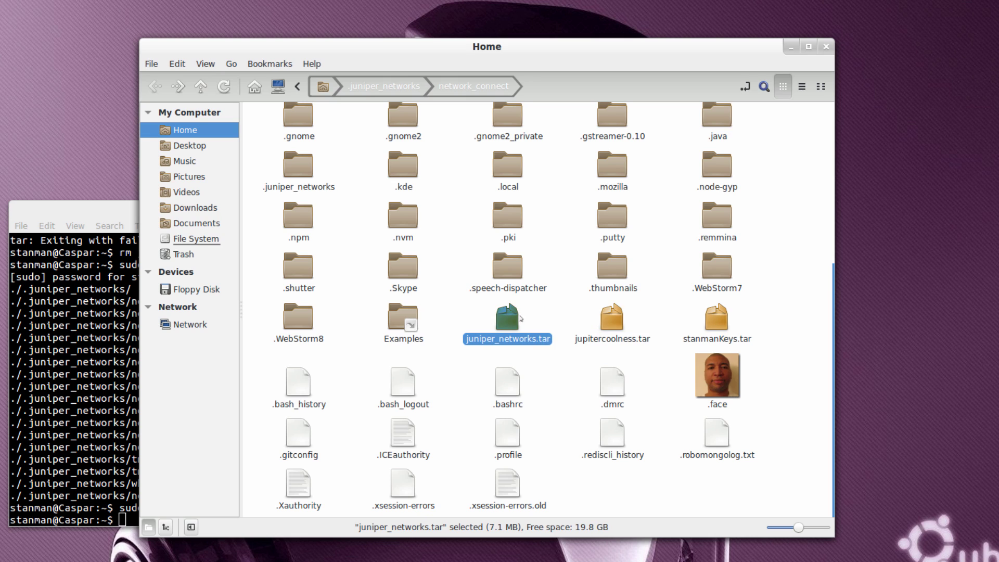
pyautogui.click(617, 322)
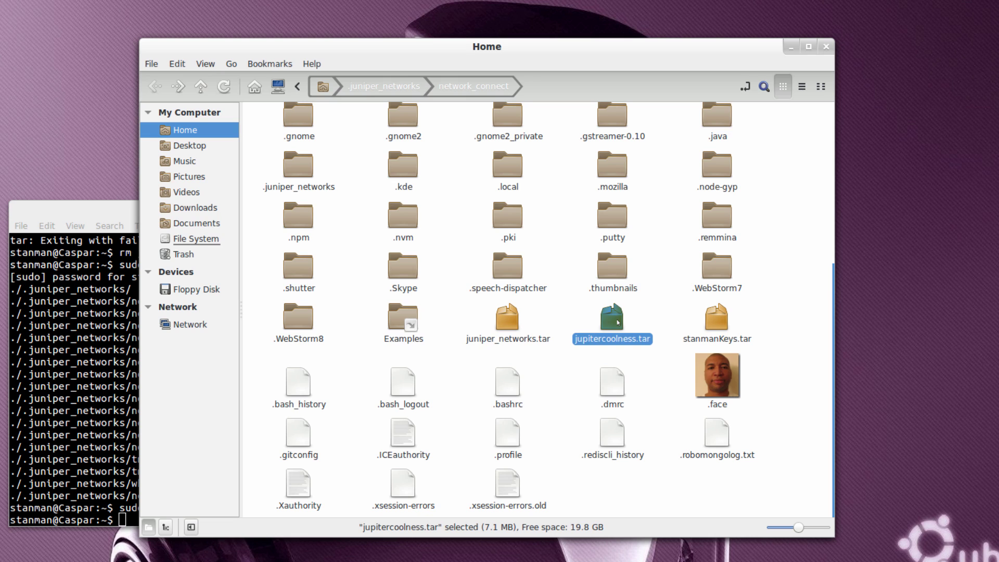
pyautogui.click(507, 317)
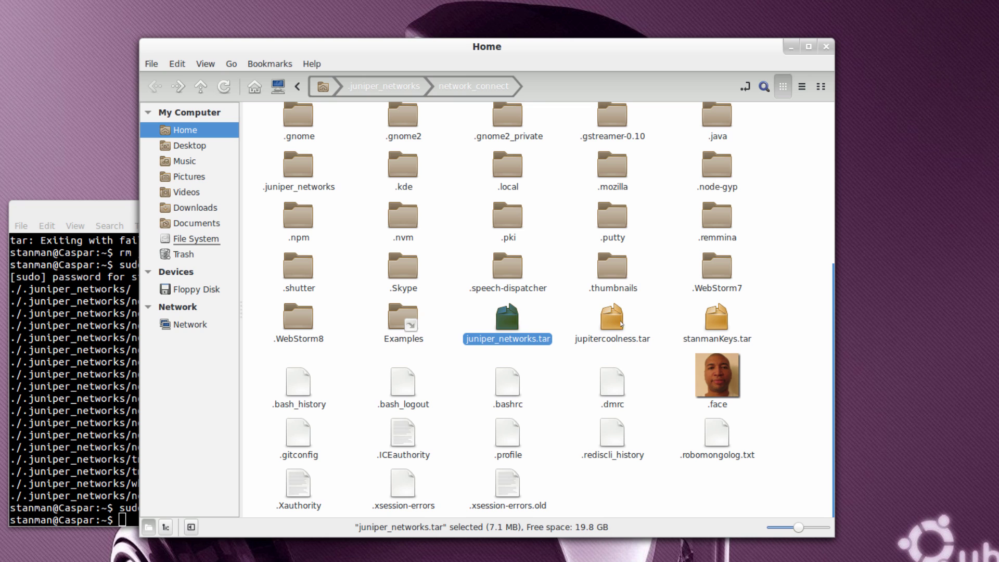
pyautogui.click(612, 320)
pyautogui.doubleClick(612, 320)
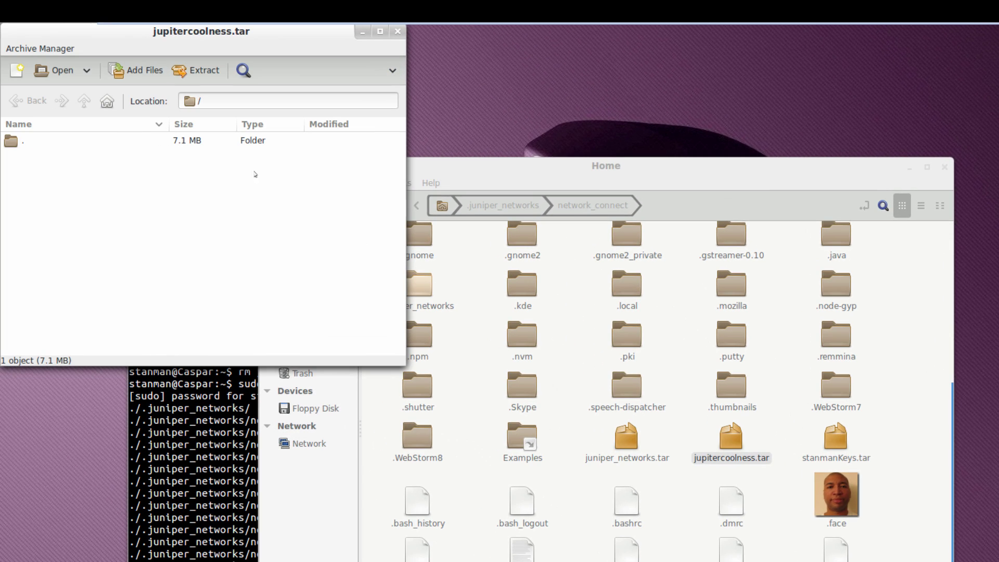
pyautogui.doubleClick(14, 142)
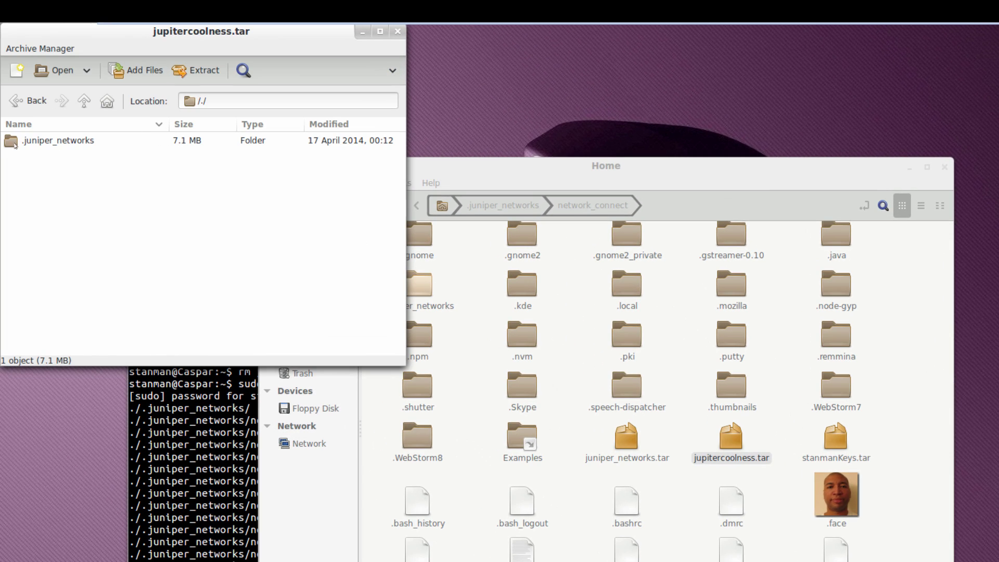
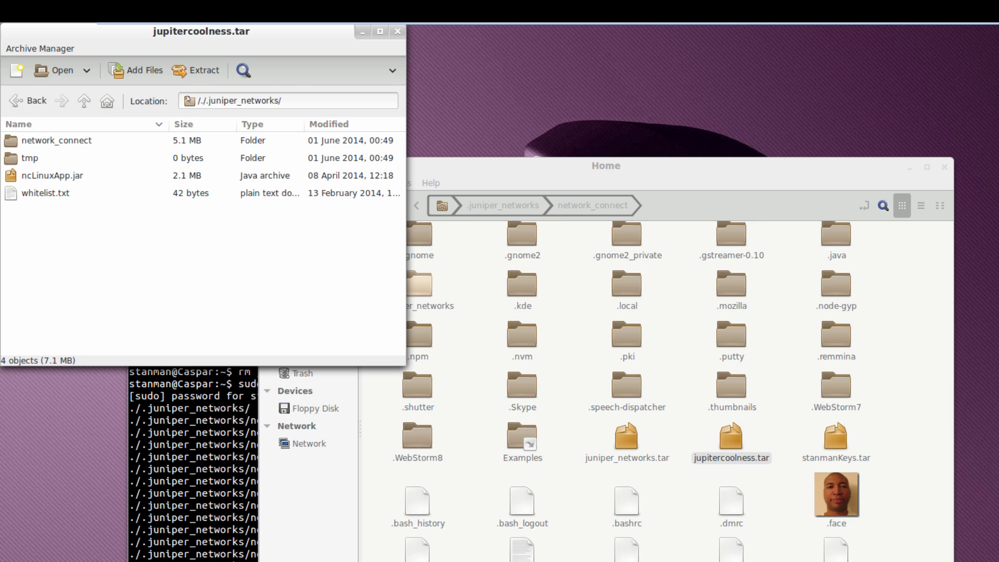
# Close the archive viewer, delete jupitercoolness.tar from Home, and return to the terminal.
pyautogui.click(397, 31)
pyautogui.click(730, 502)
pyautogui.click(731, 439)
pyautogui.press('Delete')
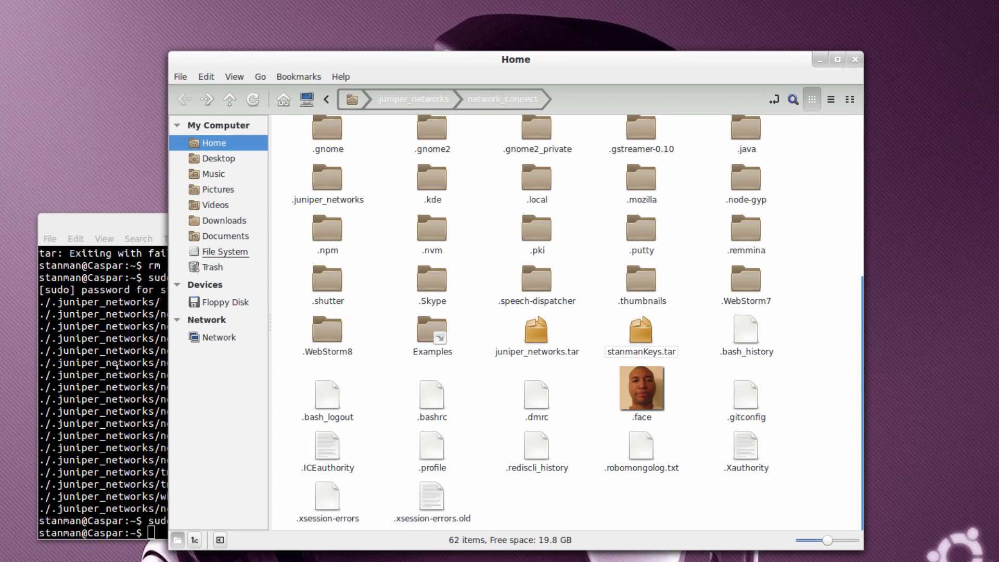
pyautogui.click(208, 520)
# Run sudo tar -cvf jupitercoolness.tar .juniper_networks with no trailing slash.
pyautogui.write('sudo')
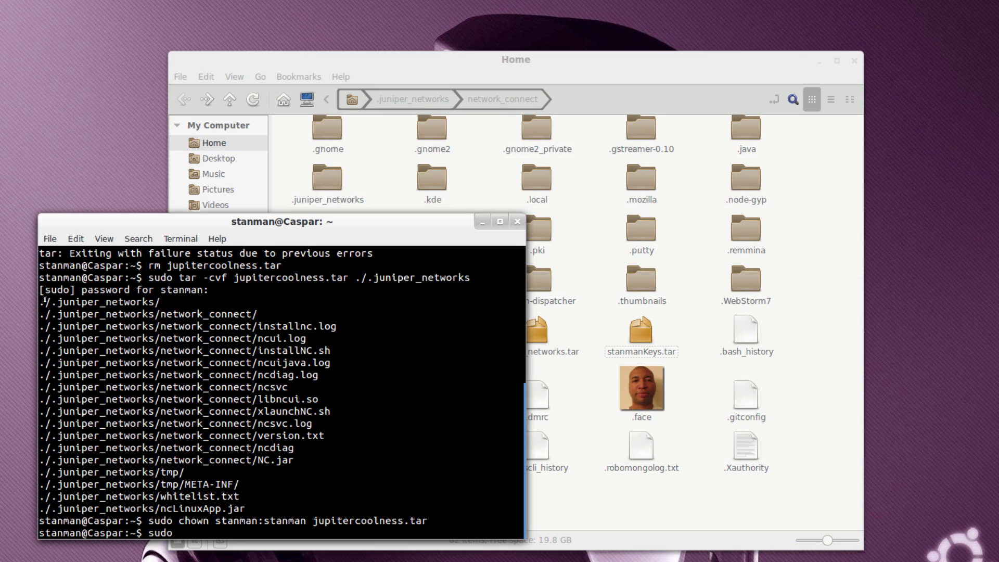
pyautogui.moveTo(40, 301); pyautogui.dragTo(51, 302)
pyautogui.write('tar -x')
pyautogui.press('BackSpace')
pyautogui.write('cvf jupiter')
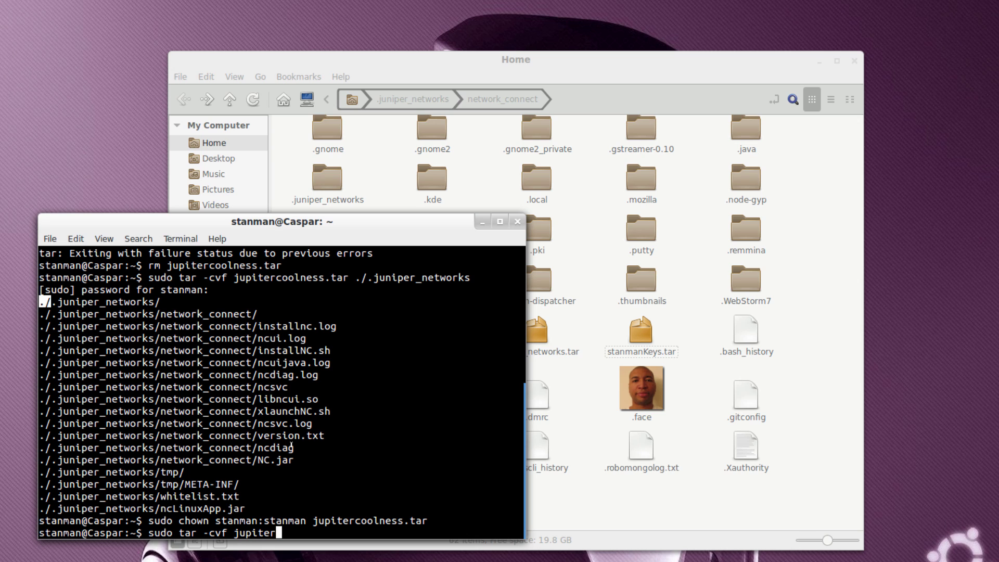
pyautogui.write('coolness.tar .ju')
pyautogui.press('Tab')
pyautogui.press('BackSpace')
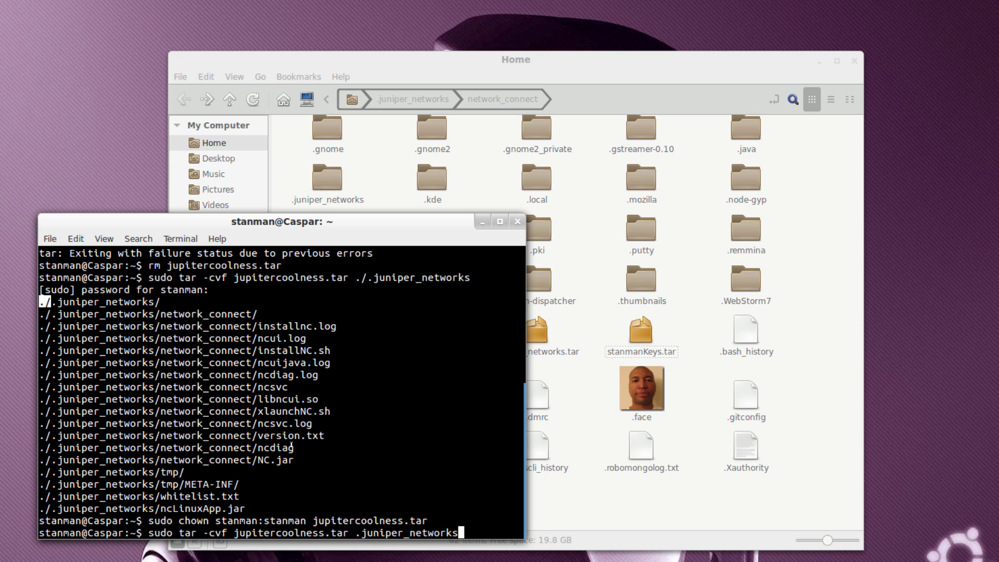
pyautogui.press('Return')
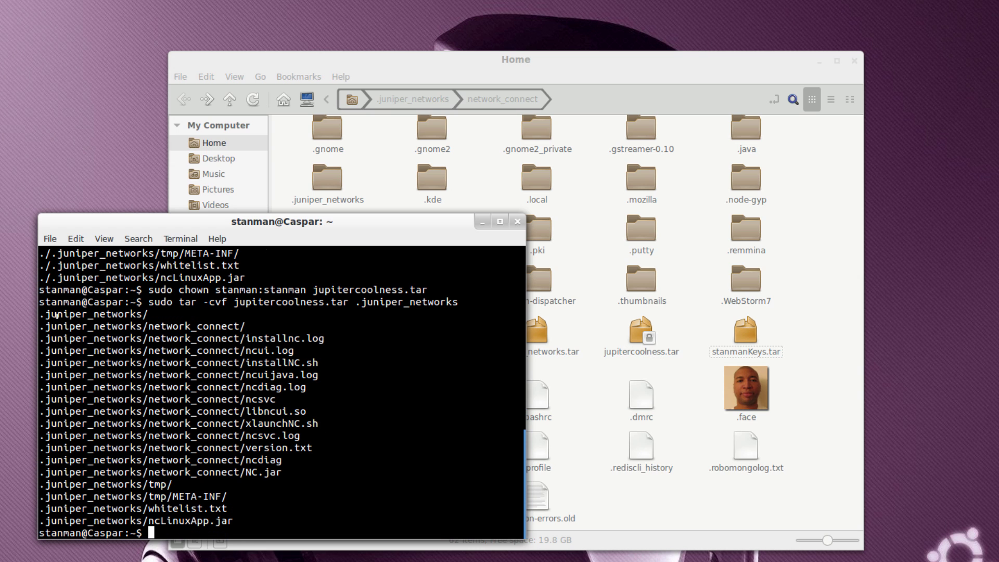
# Highlight lines of the tar output to check the archived .juniper_networks paths.
pyautogui.moveTo(37, 313); pyautogui.dragTo(148, 314)
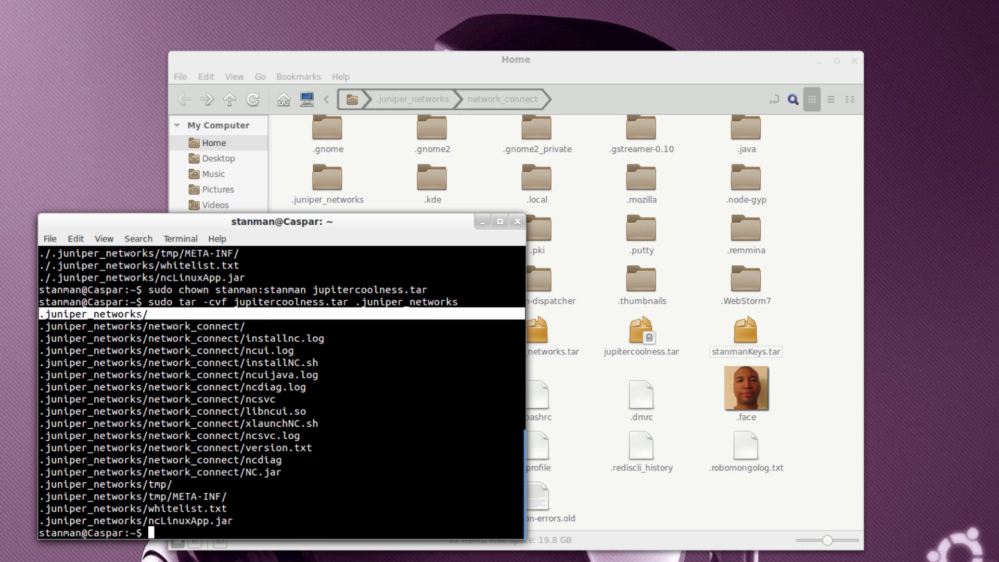
pyautogui.click(46, 290)
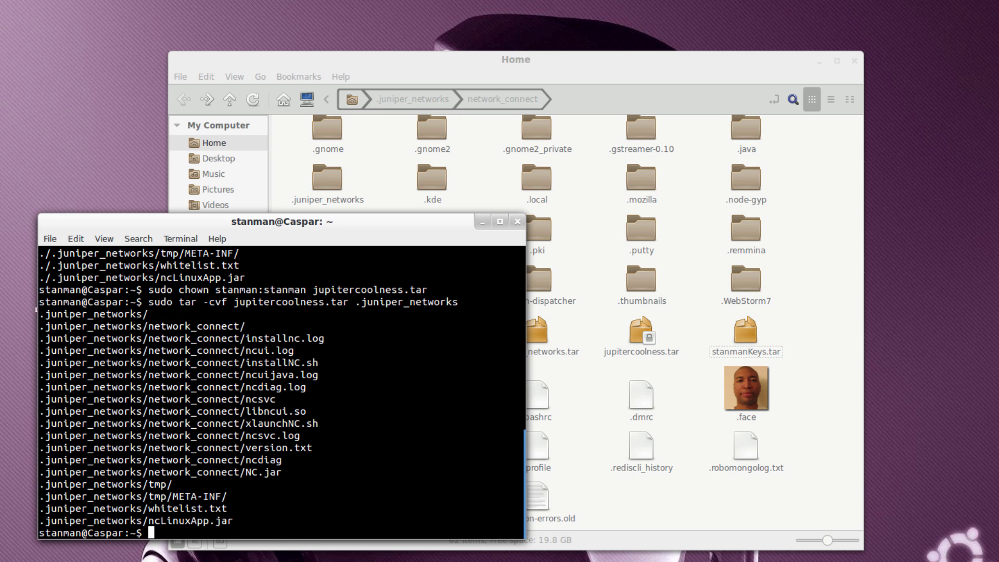
pyautogui.moveTo(37, 311); pyautogui.dragTo(152, 375)
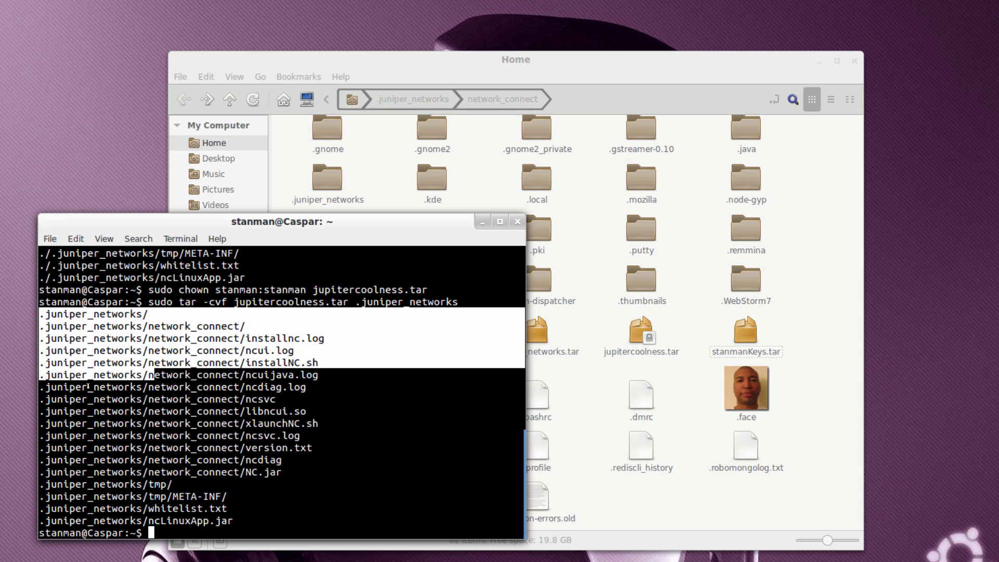
pyautogui.click(50, 405)
pyautogui.moveTo(39, 411); pyautogui.dragTo(93, 411)
pyautogui.click(256, 487)
# Edit the recalled command into sudo chown for the regular user on jupitercoolness.tar, and close the terminal.
pyautogui.write('sudo')
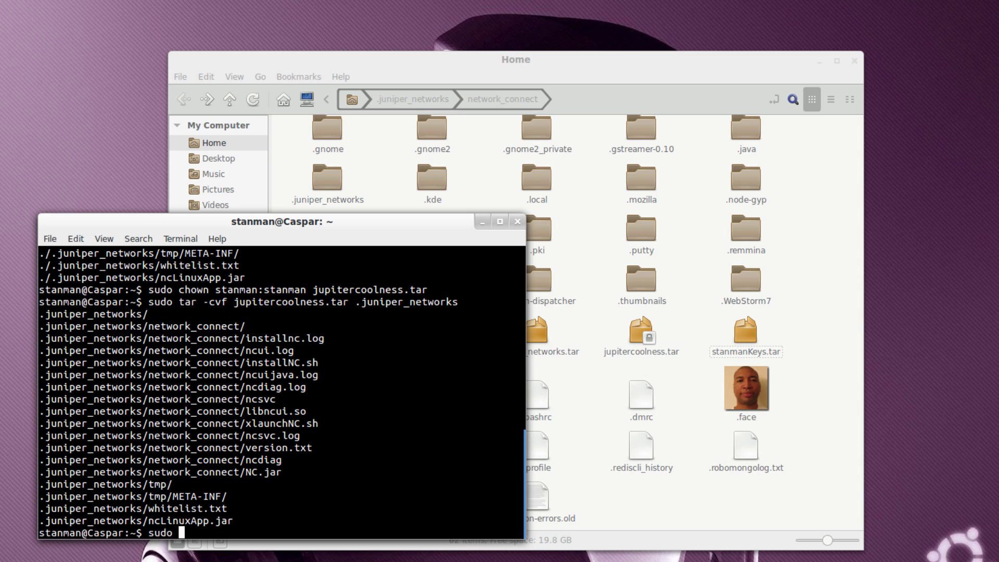
pyautogui.press('Up')
pyautogui.press('BackSpace')
pyautogui.press('BackSpace')
pyautogui.press('BackSpace')
pyautogui.press('BackSpace')
pyautogui.press('BackSpace')
pyautogui.press('BackSpace')
pyautogui.press('BackSpace')
pyautogui.press('BackSpace')
pyautogui.press('BackSpace')
pyautogui.press('BackSpace')
pyautogui.press('BackSpace')
pyautogui.press('BackSpace')
pyautogui.press('BackSpace')
pyautogui.press('BackSpace')
pyautogui.press('BackSpace')
pyautogui.press('BackSpace')
pyautogui.press('BackSpace')
pyautogui.press('BackSpace')
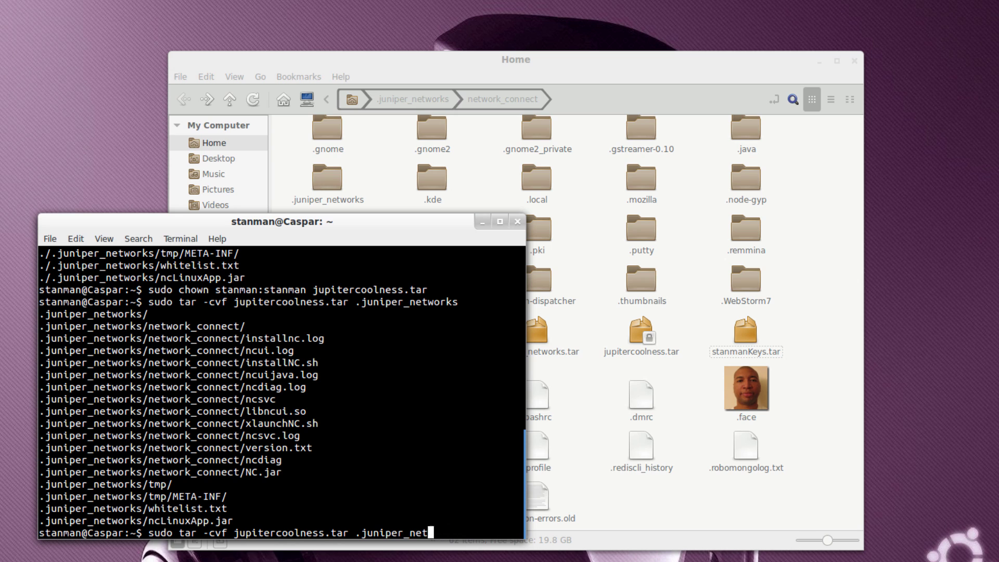
pyautogui.press('Left')
pyautogui.press('Left')
pyautogui.press('Left')
pyautogui.press('Left')
pyautogui.press('Left')
pyautogui.press('Left')
pyautogui.press('Left')
pyautogui.press('Left')
pyautogui.press('Left')
pyautogui.press('Left')
pyautogui.press('Left')
pyautogui.press('Left')
pyautogui.press('Left')
pyautogui.press('Left')
pyautogui.press('Left')
pyautogui.press('Left')
pyautogui.press('Left')
pyautogui.press('Left')
pyautogui.press('Left')
pyautogui.press('Left')
pyautogui.press('BackSpace')
pyautogui.press('BackSpace')
pyautogui.press('BackSpace')
pyautogui.press('BackSpace')
pyautogui.press('BackSpace')
pyautogui.press('BackSpace')
pyautogui.press('BackSpace')
pyautogui.press('BackSpace')
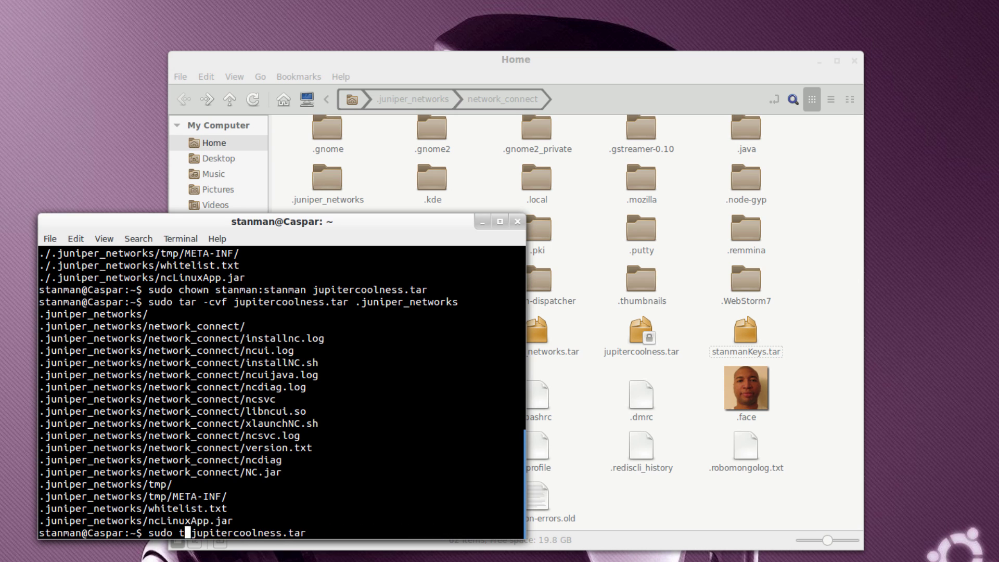
pyautogui.write('chown stanman:')
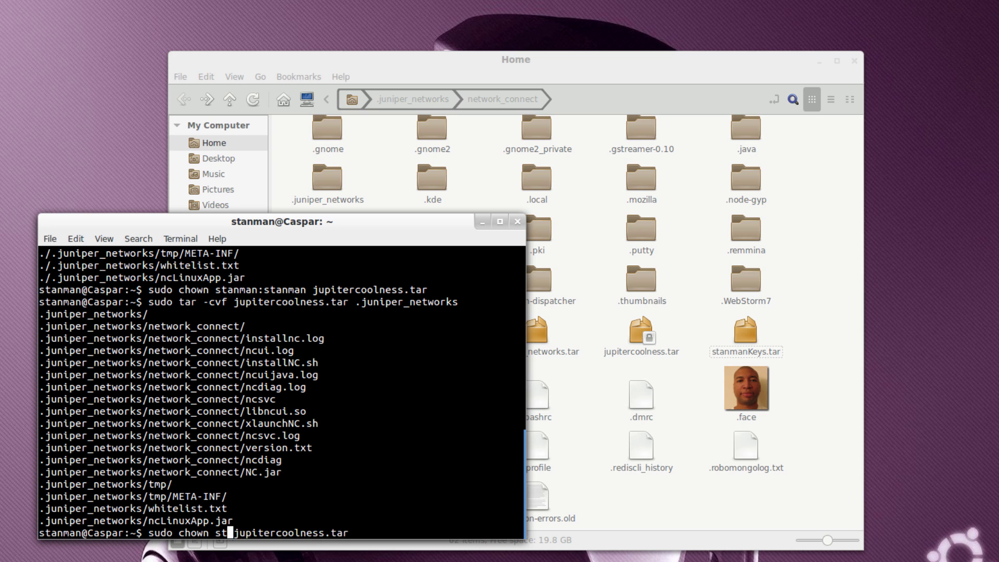
pyautogui.write('stanman')
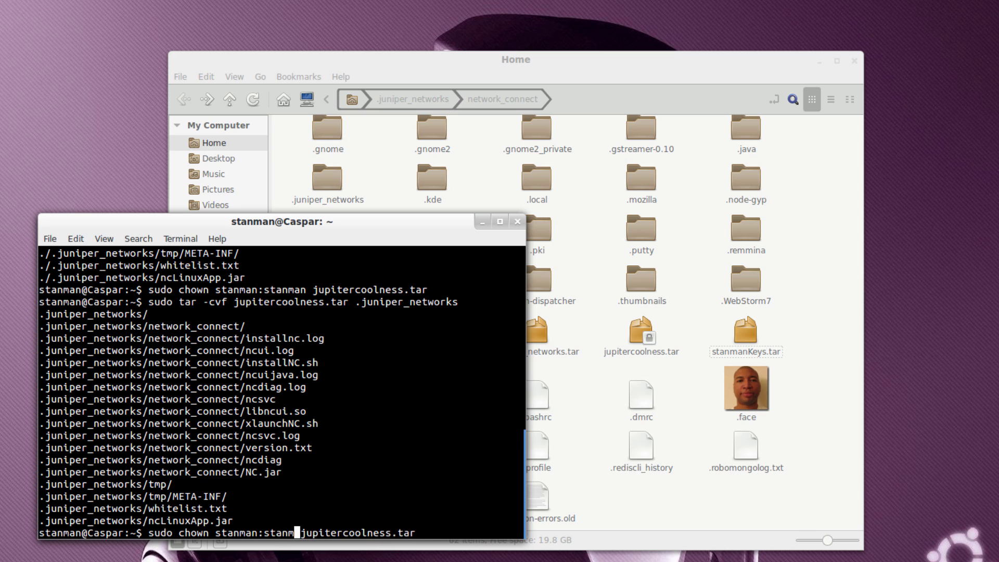
pyautogui.press('Return')
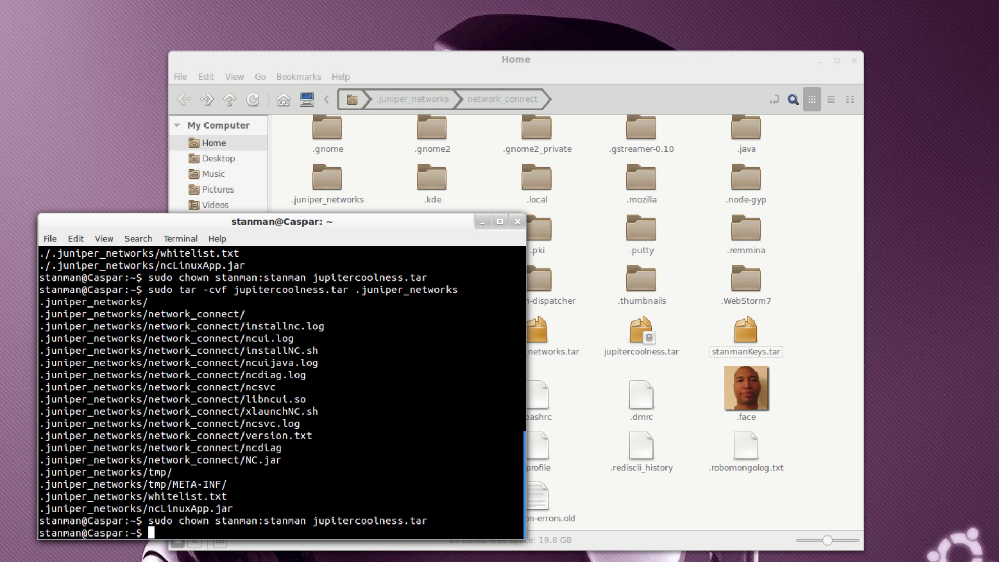
pyautogui.click(515, 222)
# Open juniper_networks.tar in Archive Manager, view its .juniper_networks folder, then close it.
pyautogui.click(660, 347)
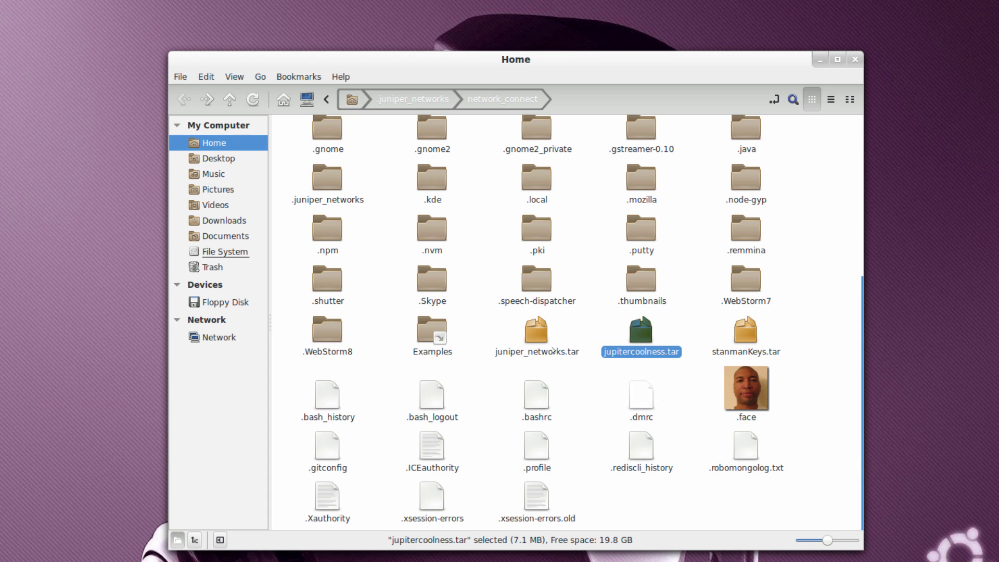
pyautogui.click(536, 330)
pyautogui.click(640, 338)
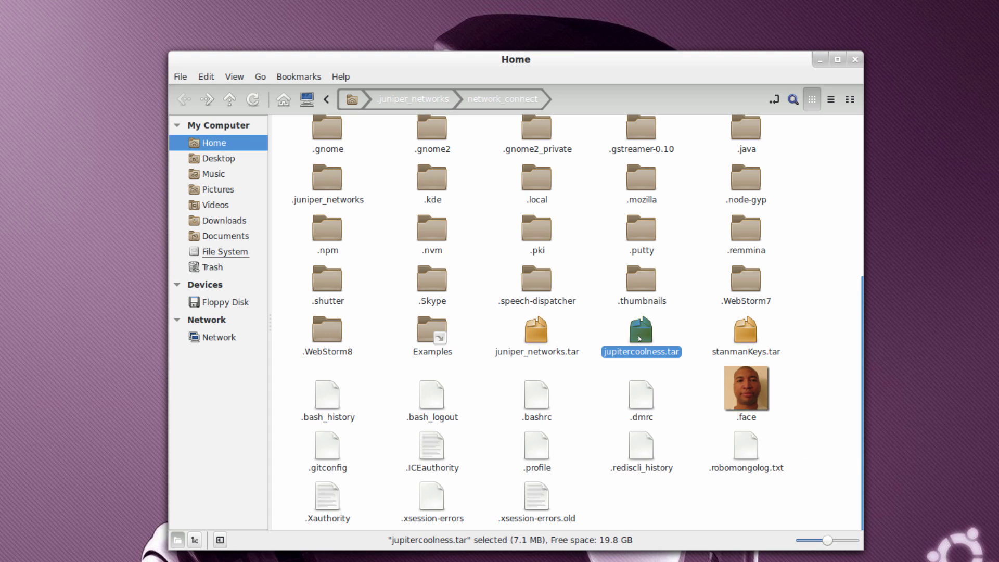
pyautogui.click(534, 331)
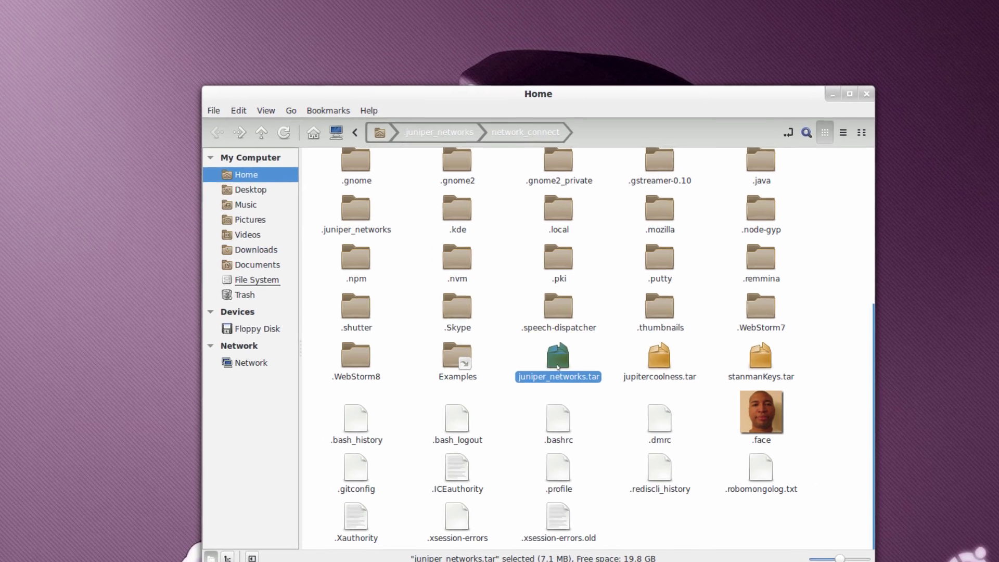
pyautogui.doubleClick(577, 381)
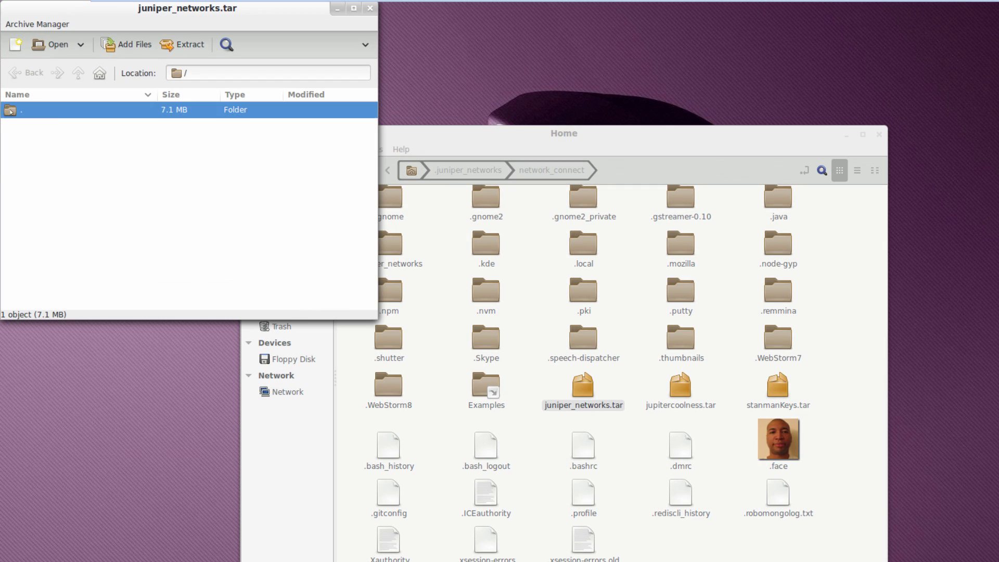
pyautogui.doubleClick(43, 114)
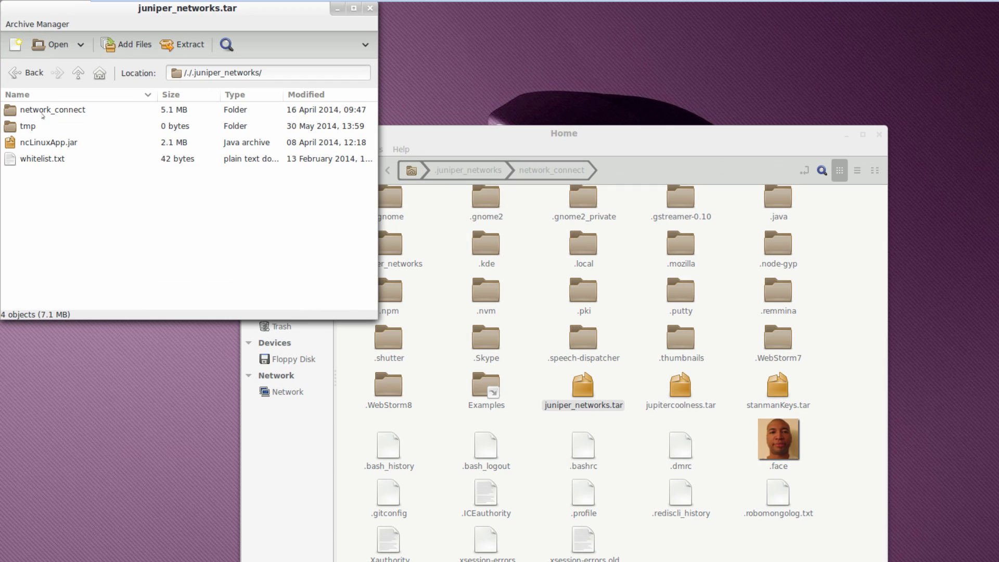
pyautogui.moveTo(136, 50); pyautogui.dragTo(376, 224)
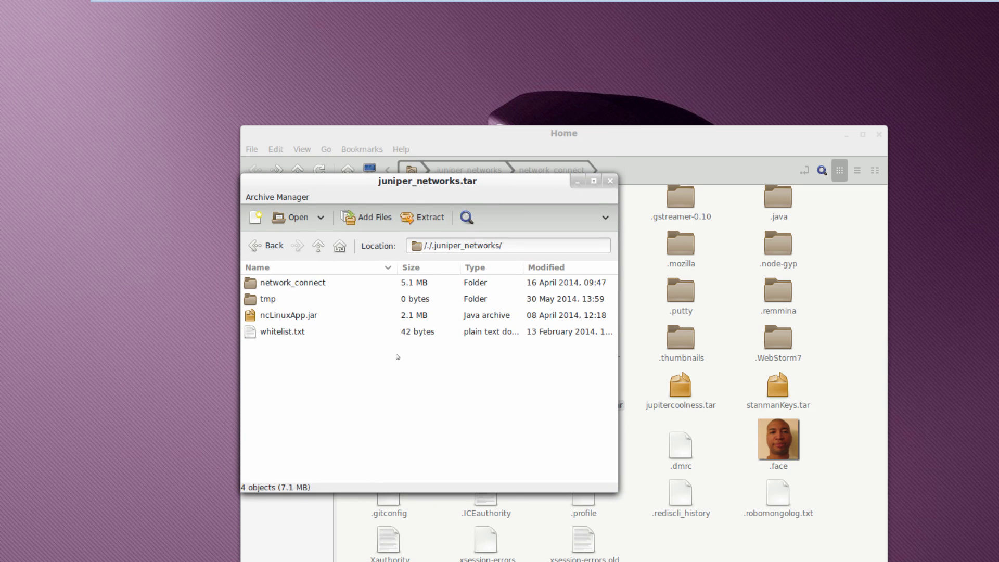
pyautogui.click(609, 180)
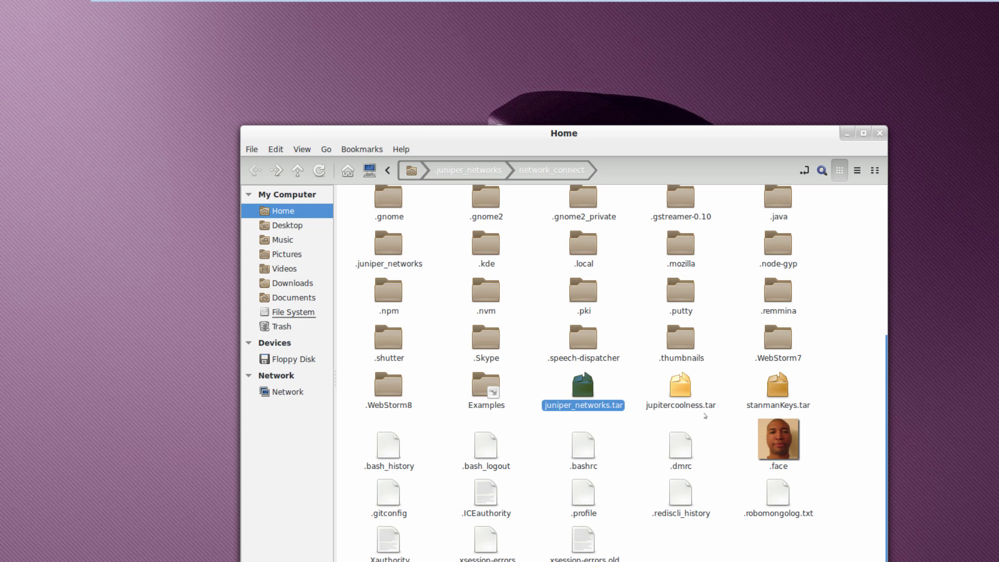
# View the .juniper_networks folder inside jupitercoolness.tar, close it, and shut down the guest.
pyautogui.doubleClick(673, 392)
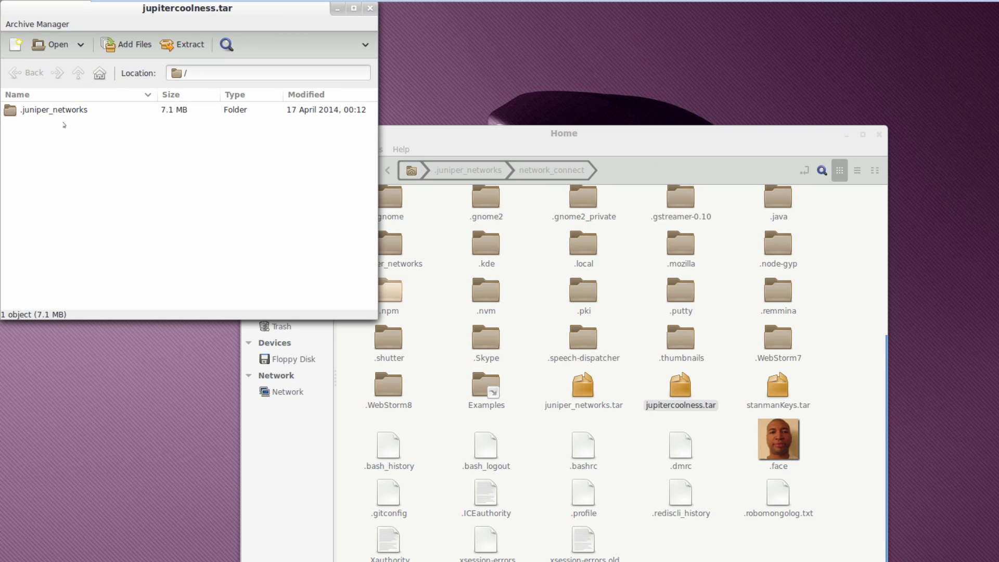
pyautogui.doubleClick(45, 109)
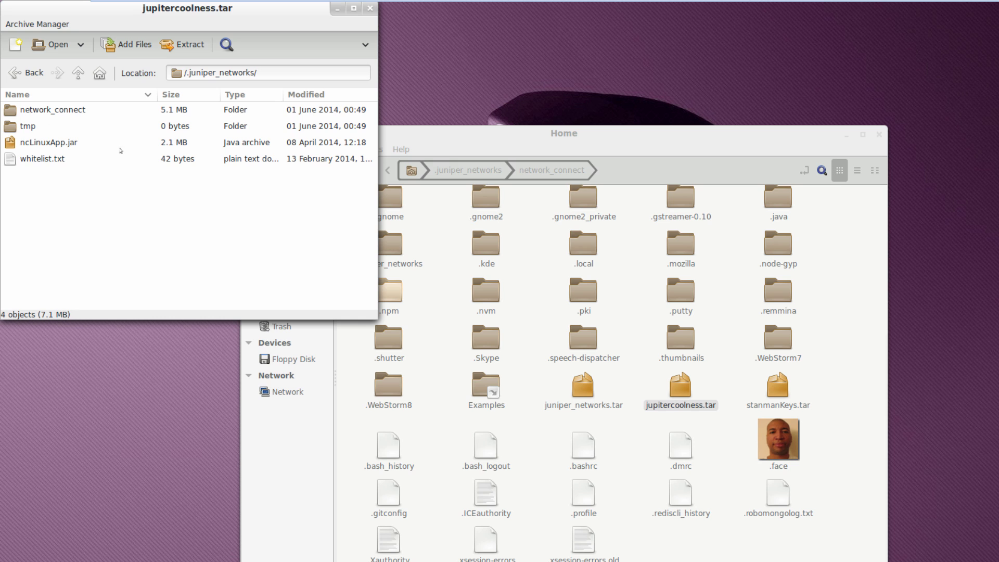
pyautogui.click(369, 9)
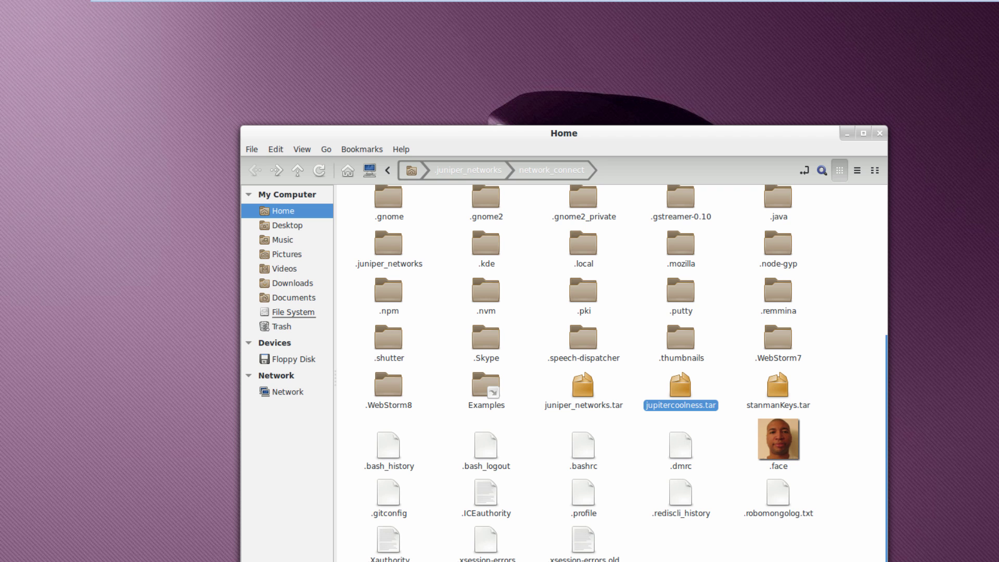
pyautogui.press('XF86PowerOff')
# Confirm the shutdown, power on the Ubuntu 14.04 Work VM, and log in with the account password.
pyautogui.press('Escape')
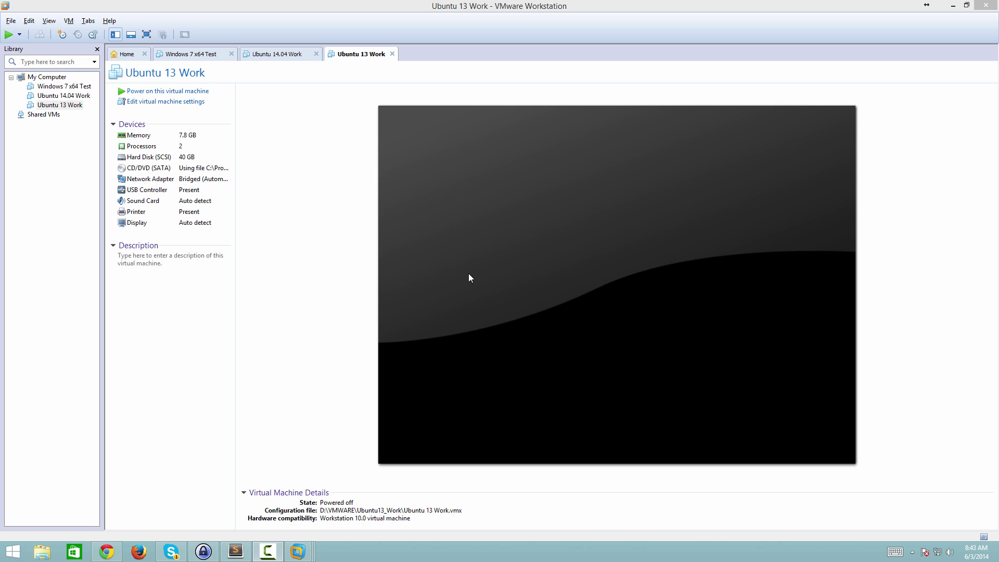
pyautogui.click(280, 54)
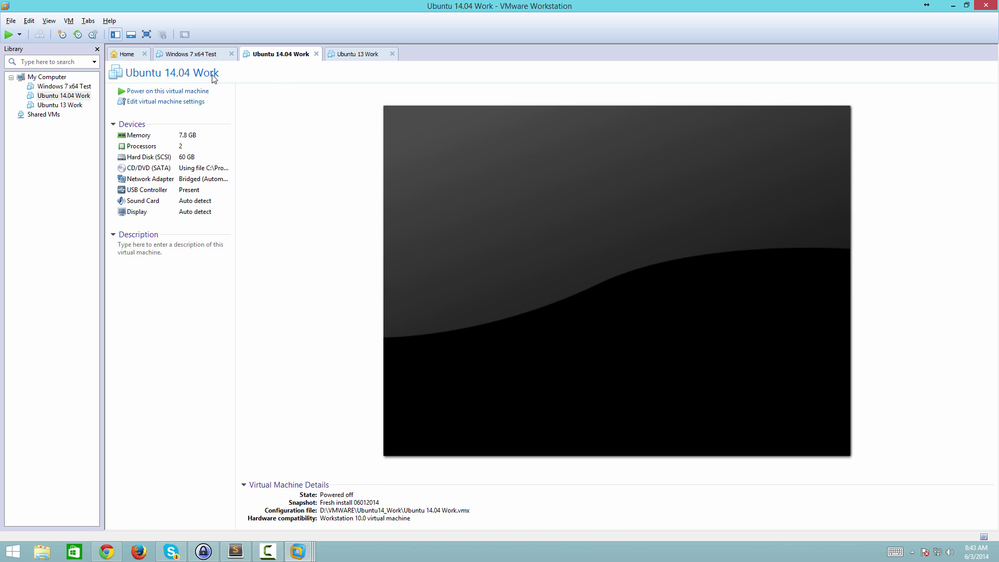
pyautogui.click(188, 94)
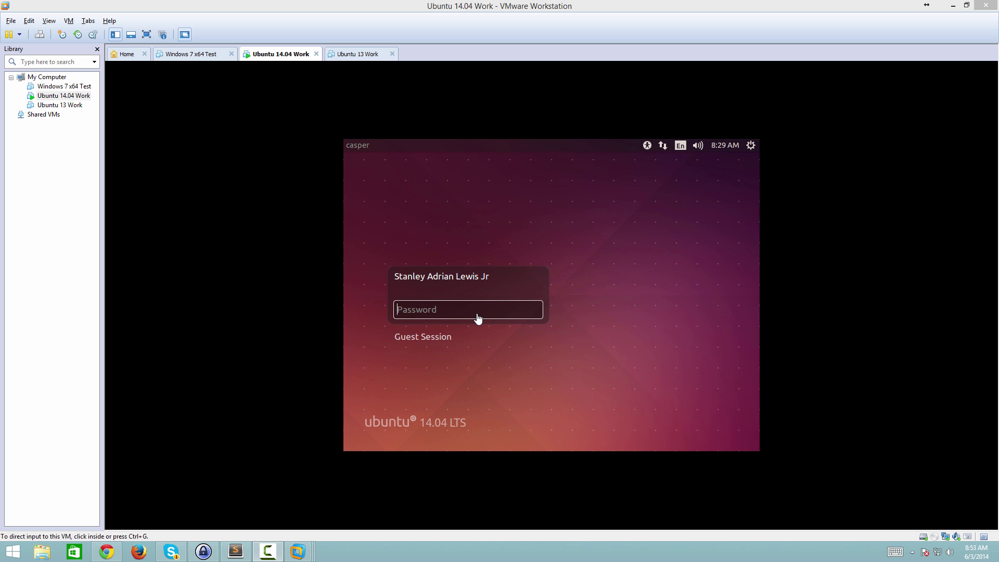
pyautogui.click(478, 318)
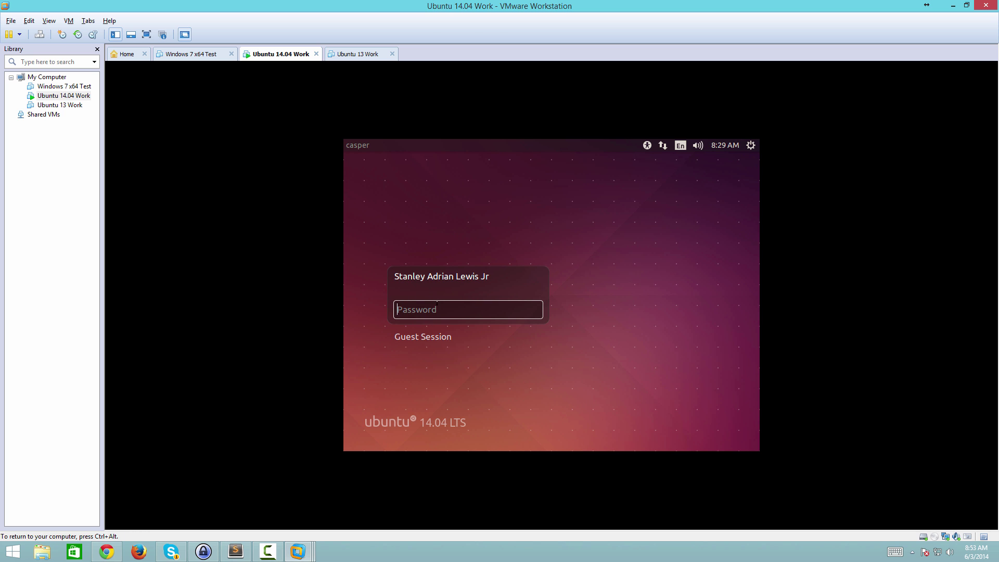
pyautogui.write('••••••••••')
pyautogui.press('Return')
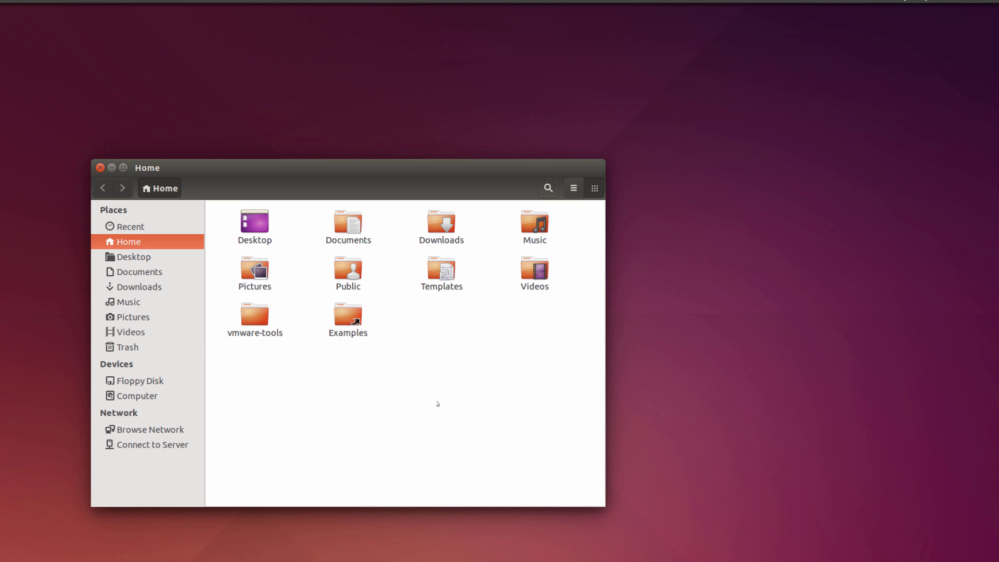
# Show hidden files in Home and browse a second Files window to /mnt/hgfs/SHARE.
pyautogui.hotkey('ctrl', 'h')
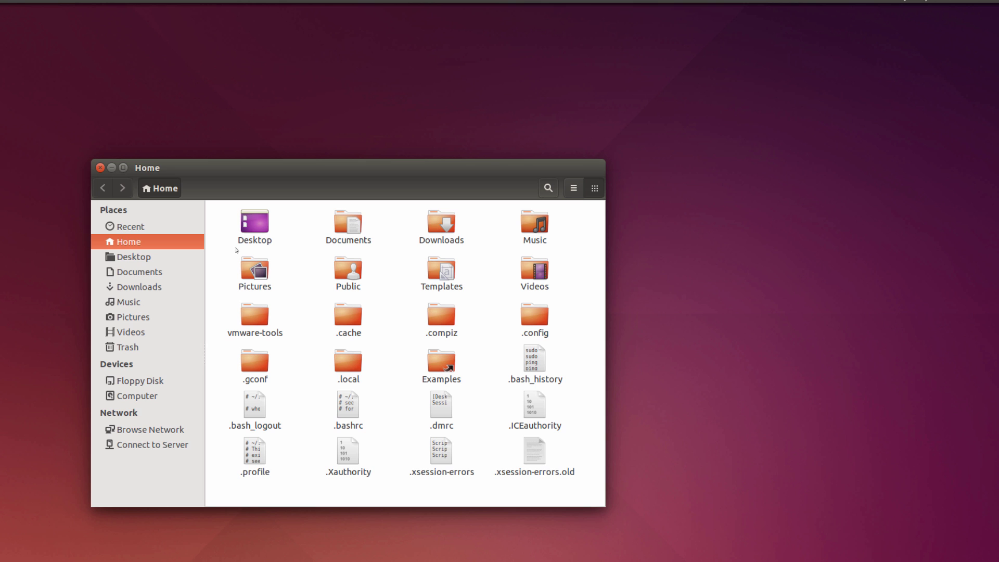
pyautogui.moveTo(250, 166); pyautogui.dragTo(638, 123)
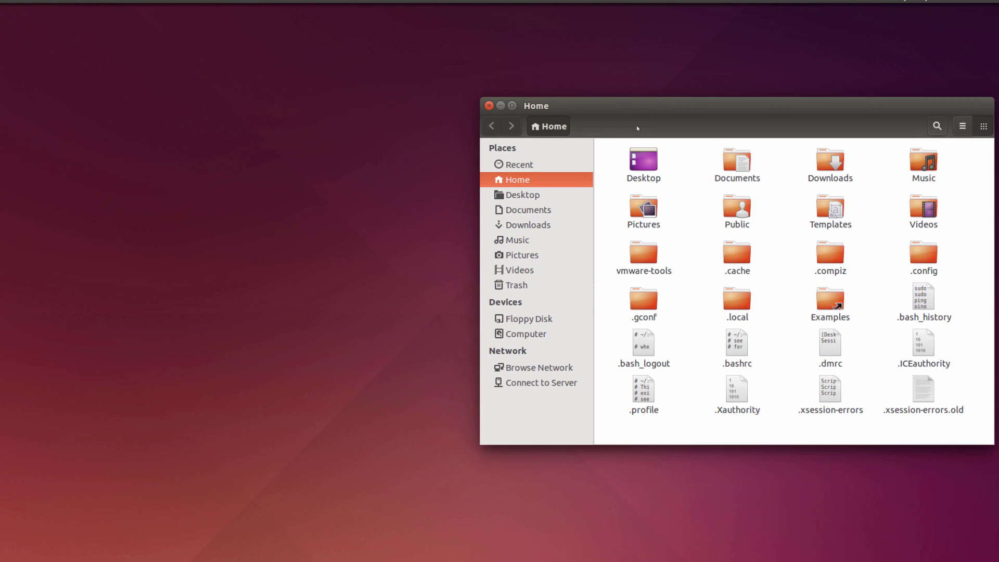
pyautogui.hotkey('ctrl', 'n')
pyautogui.moveTo(209, 19); pyautogui.dragTo(274, 120)
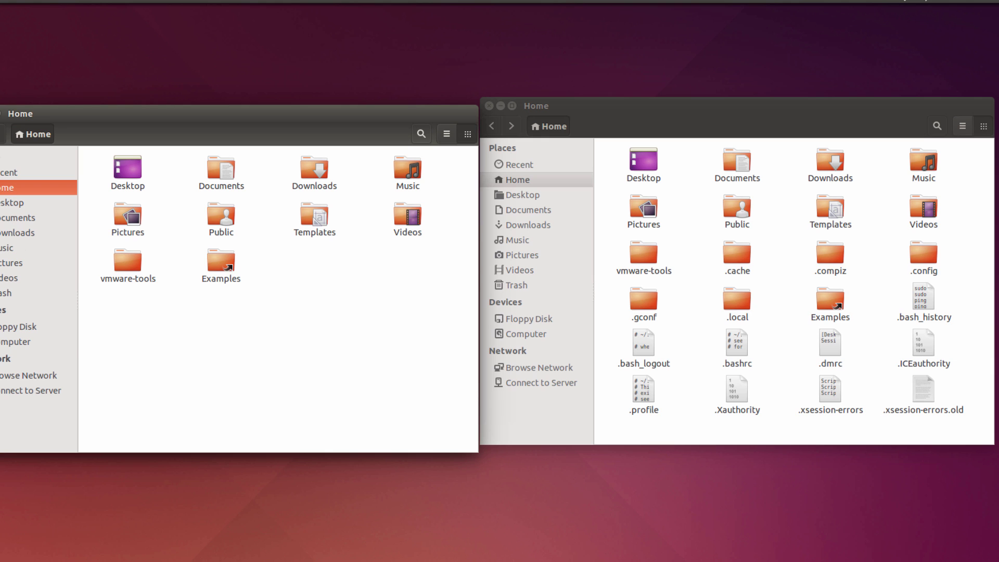
pyautogui.click(21, 341)
pyautogui.click(221, 221)
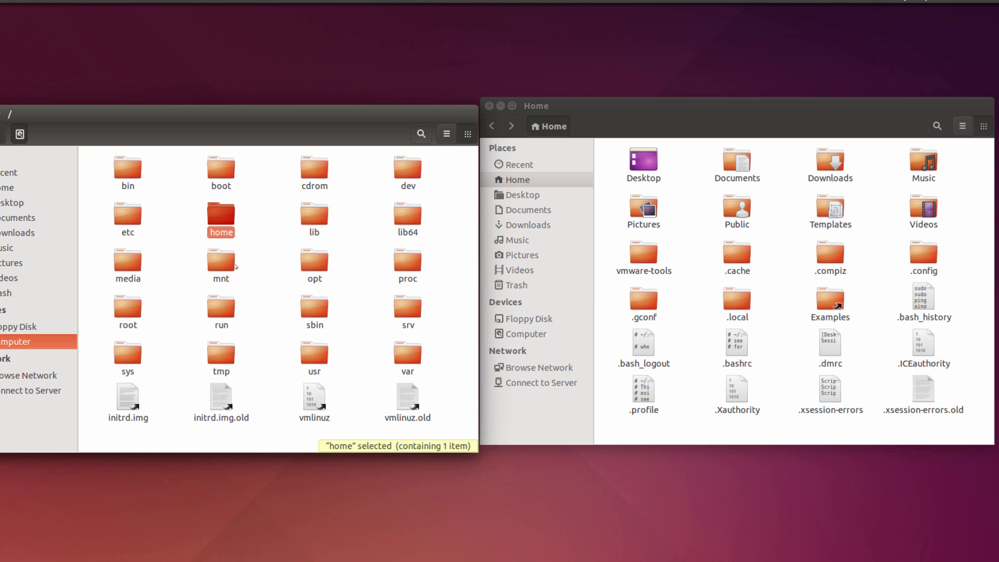
pyautogui.doubleClick(221, 265)
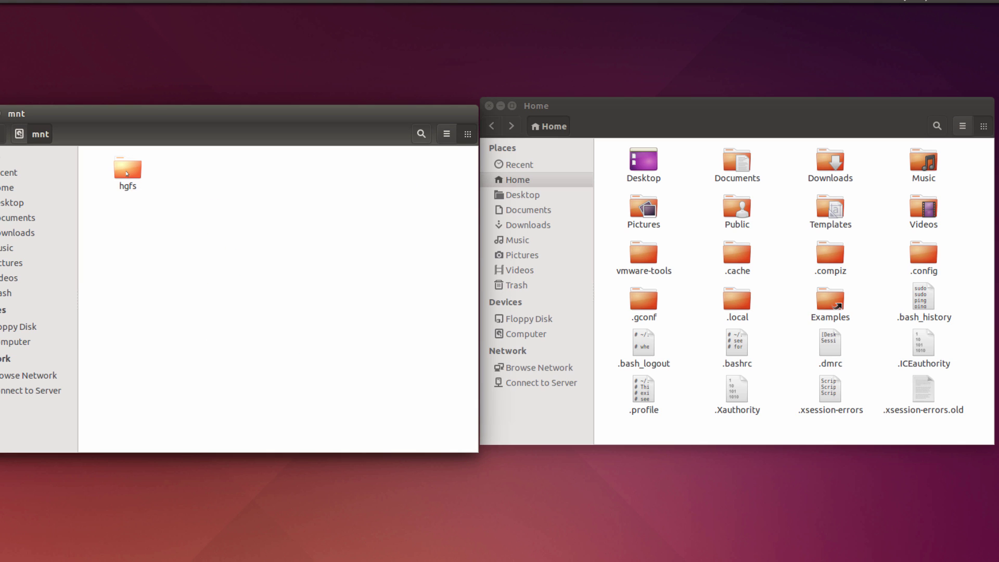
pyautogui.doubleClick(126, 173)
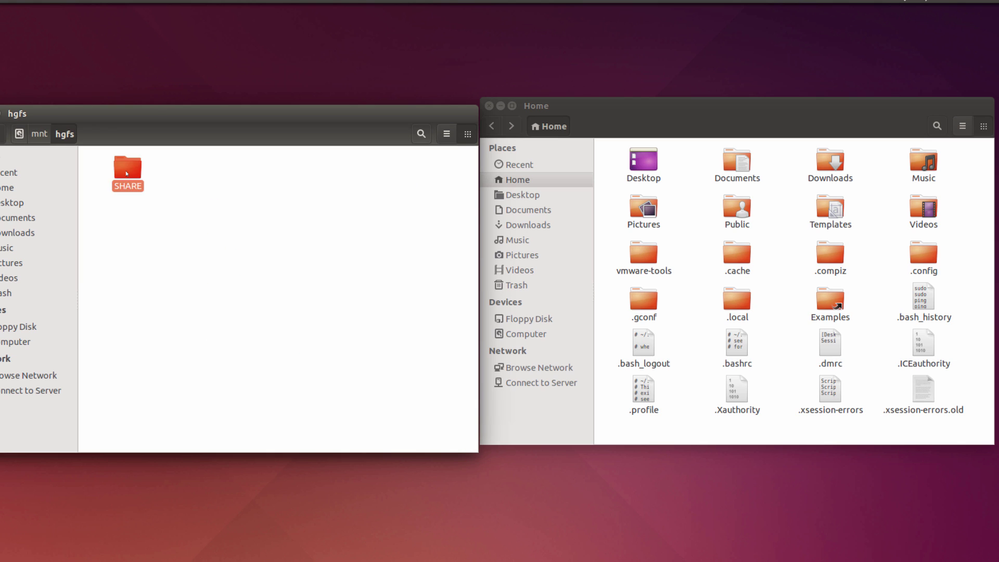
pyautogui.doubleClick(127, 173)
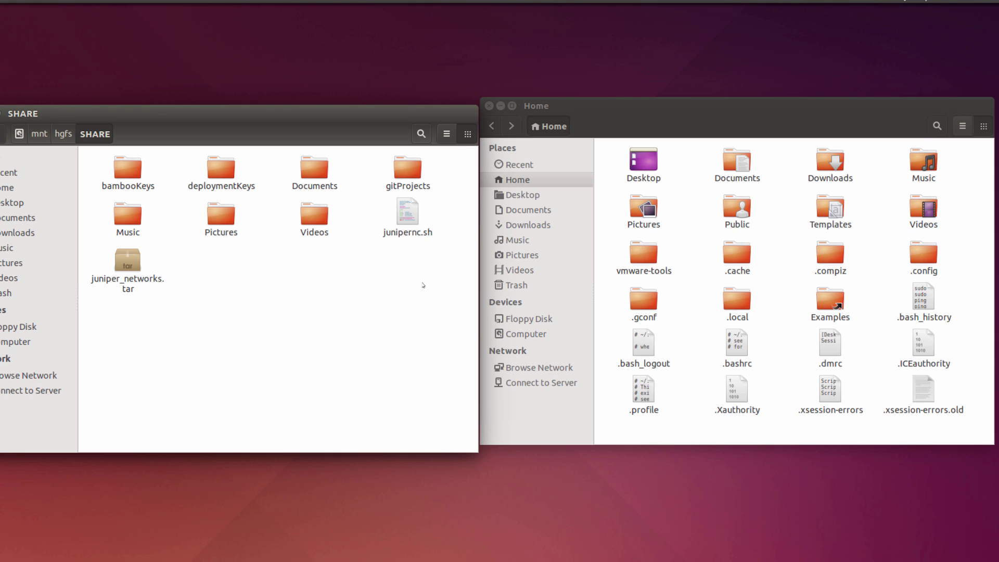
# Copy juniper_networks.tar into Home, then open EworkTerminalInfo.txt via an 'ework' search in Documents.
pyautogui.moveTo(125, 265); pyautogui.dragTo(687, 416)
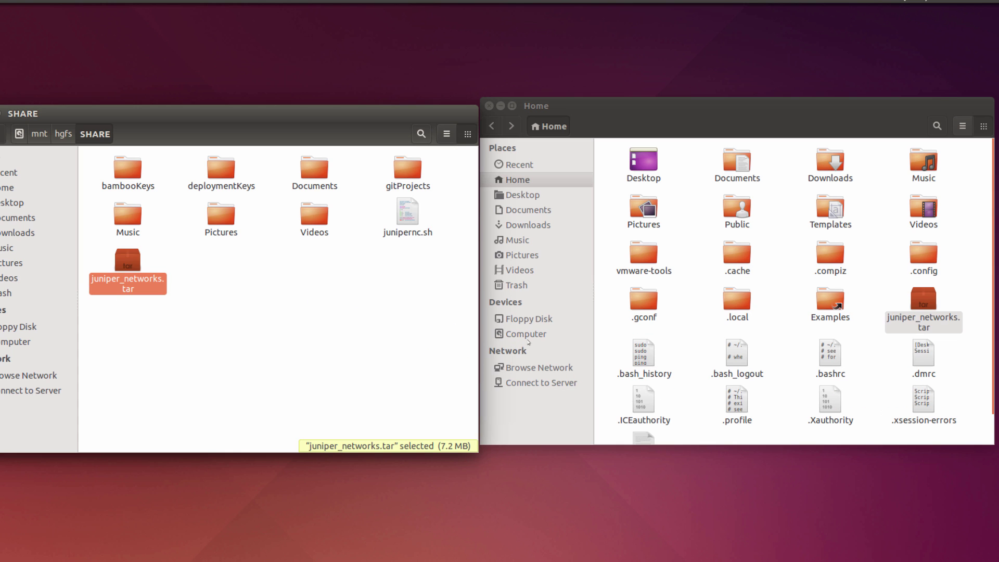
pyautogui.doubleClick(313, 167)
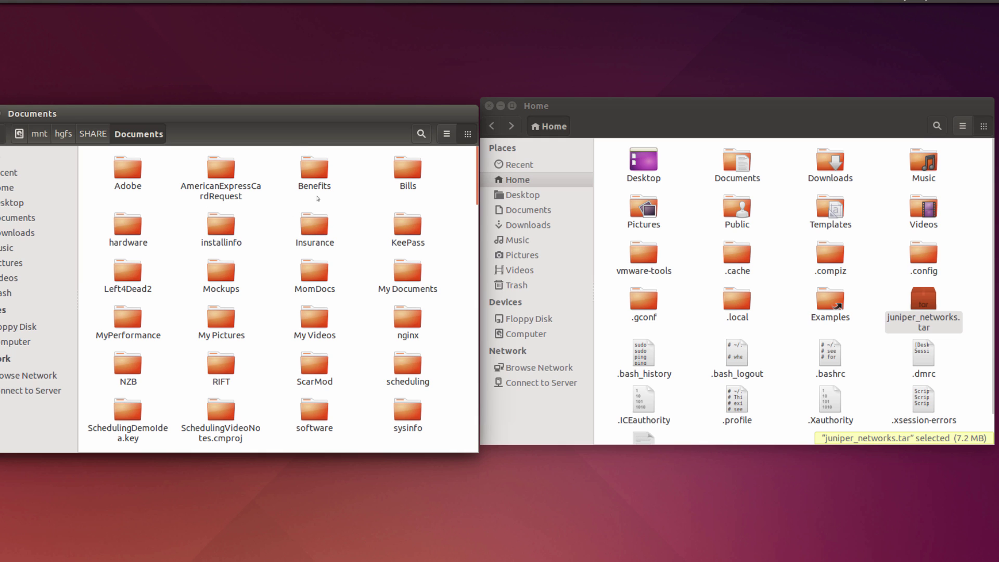
pyautogui.click(421, 134)
pyautogui.write('w')
pyautogui.press('BackSpace')
pyautogui.write('ework')
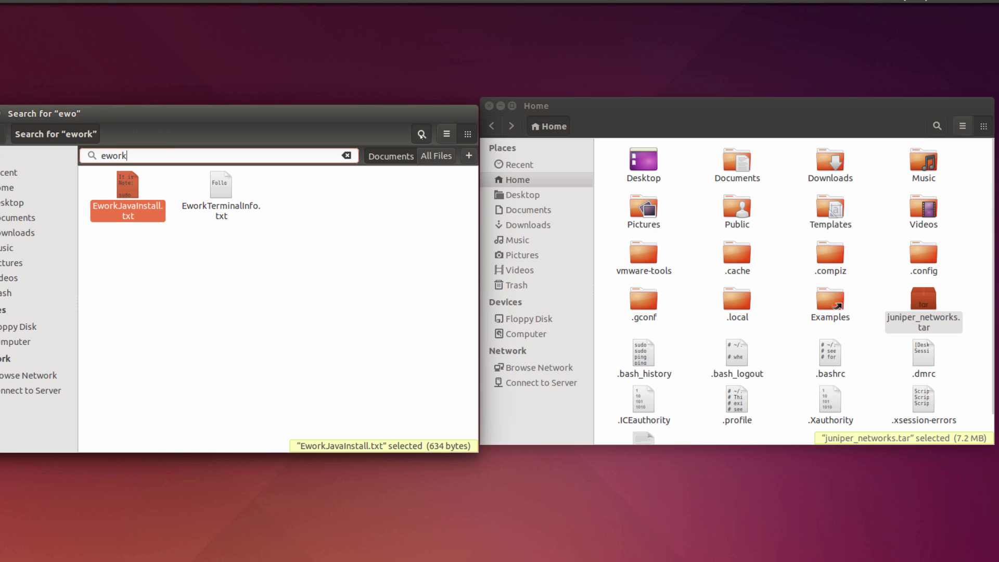
pyautogui.click(219, 185)
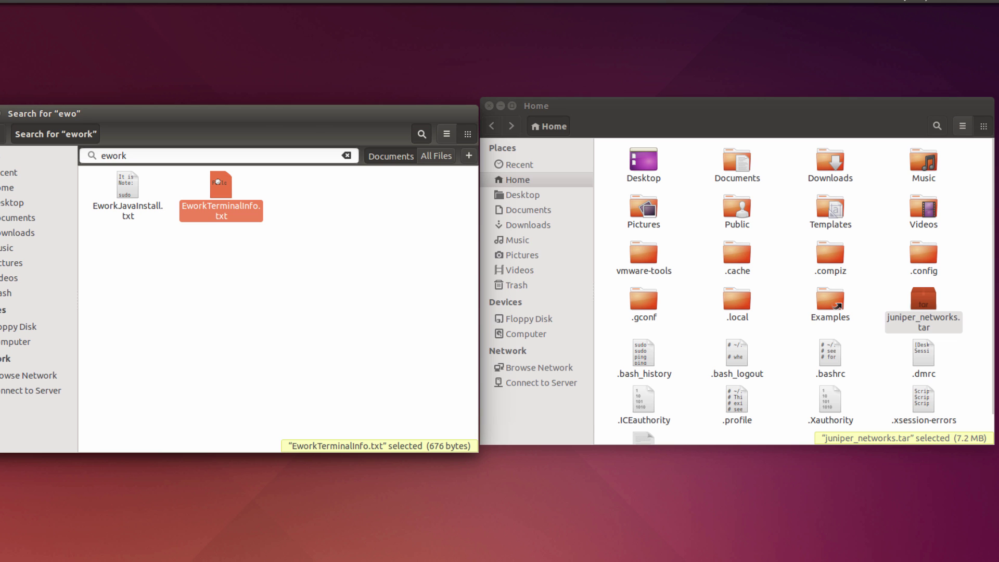
pyautogui.doubleClick(218, 181)
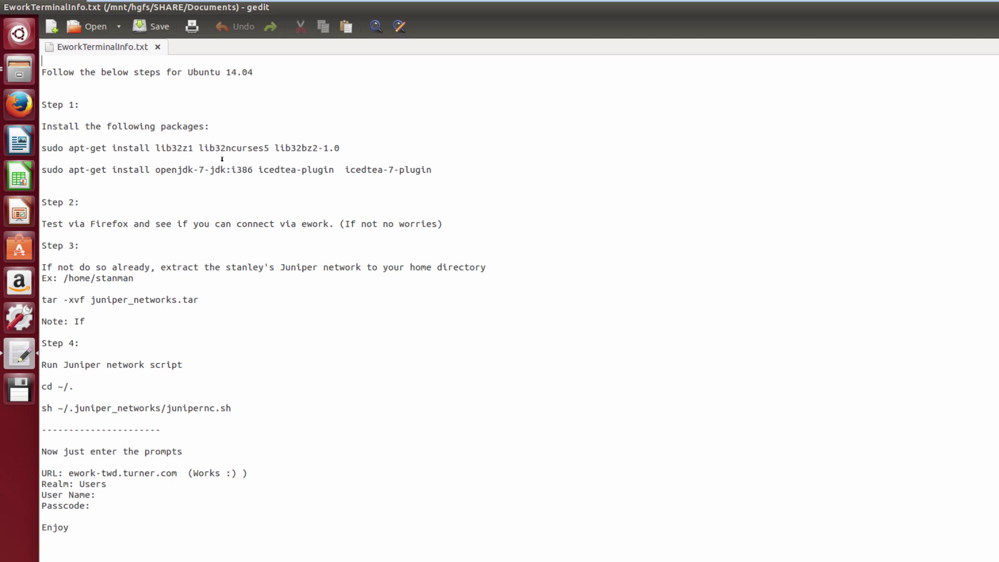
# Open EworkJavaInstall.txt, select its 'sudo apt-get install ia32-libs' line, and open a terminal.
pyautogui.moveTo(340, 144); pyautogui.dragTo(39, 143)
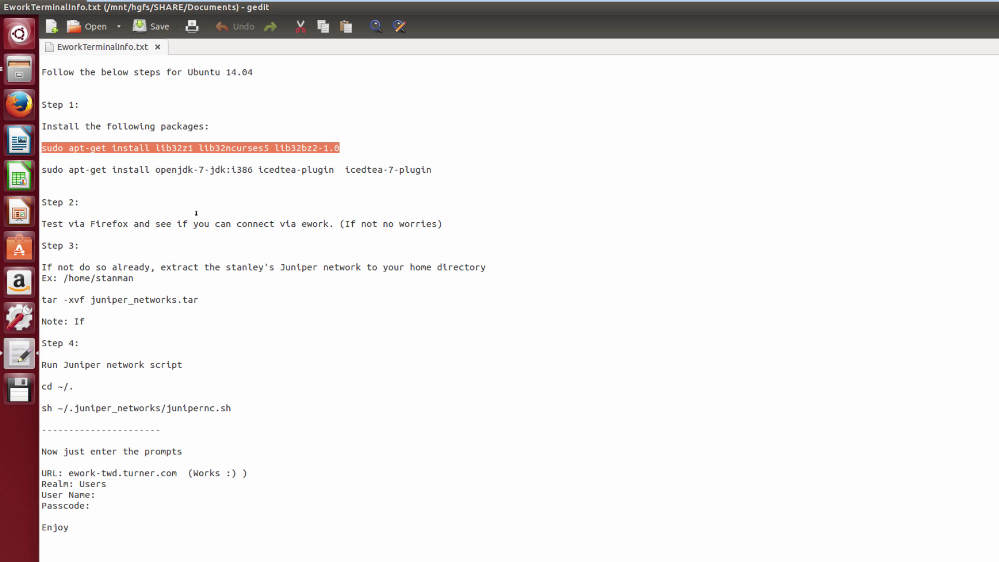
pyautogui.hotkey('alt', 'Tab')
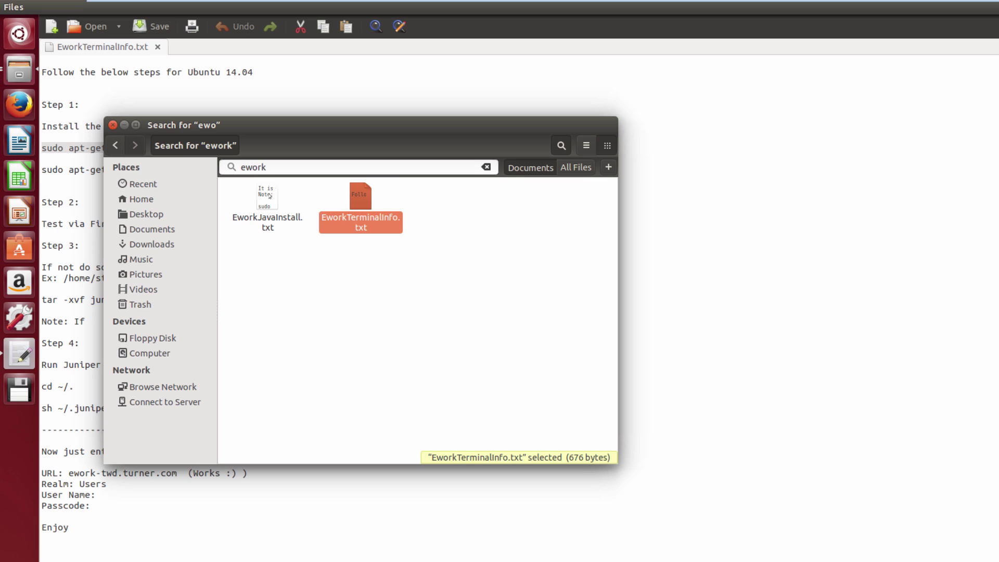
pyautogui.click(269, 195)
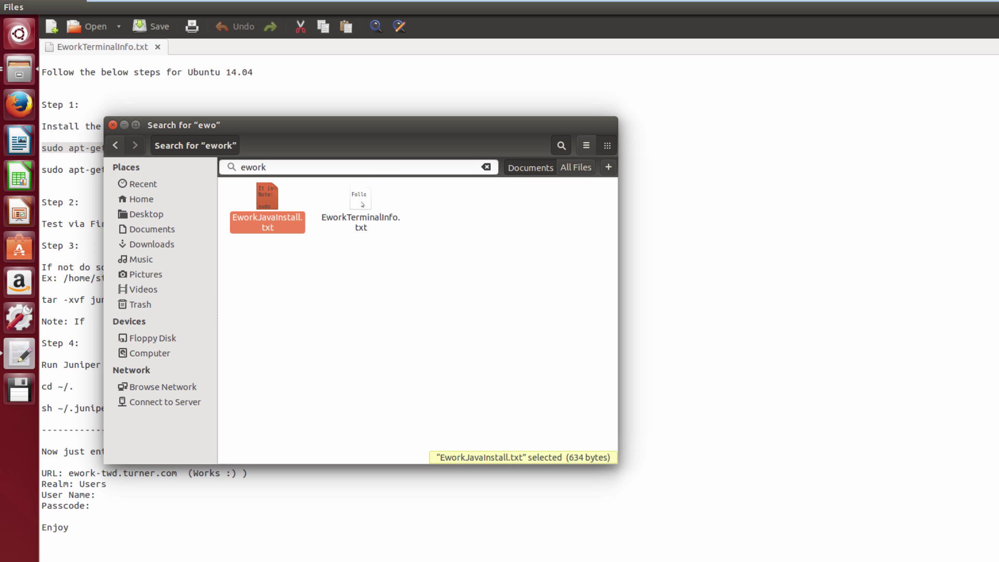
pyautogui.doubleClick(245, 188)
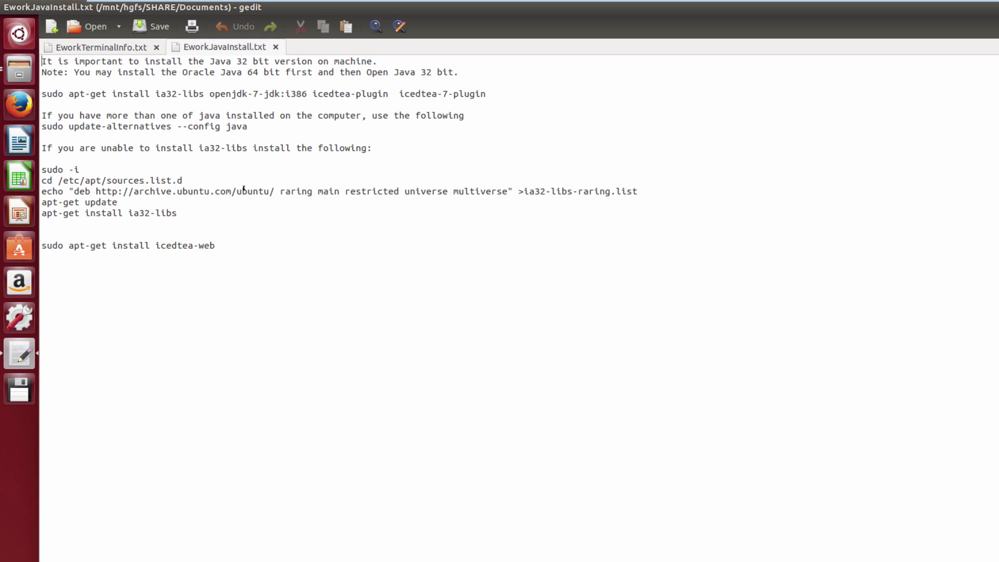
pyautogui.moveTo(205, 94); pyautogui.dragTo(40, 89)
pyautogui.hotkey('ctrl', 'c')
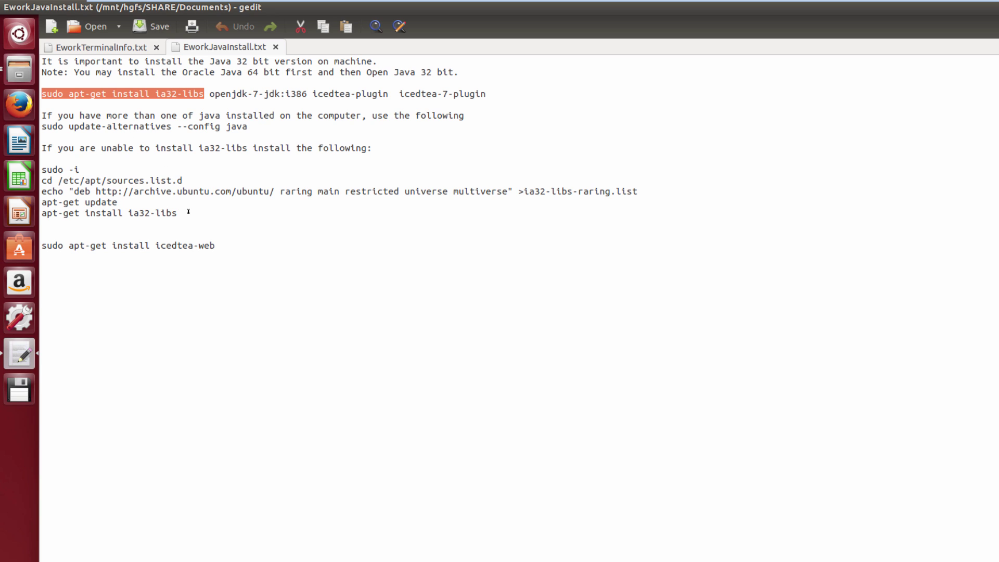
pyautogui.hotkey('ctrl', 'alt', 't')
pyautogui.moveTo(871, 445); pyautogui.dragTo(422, 227)
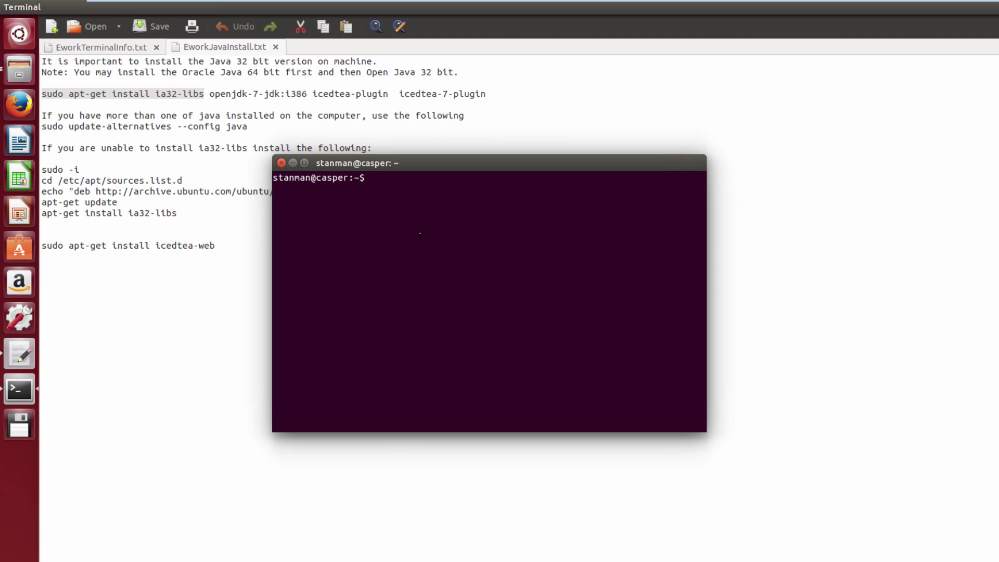
# Paste and run sudo apt-get install ia32-libs, entering the sudo password.
pyautogui.middleClick(420, 233)
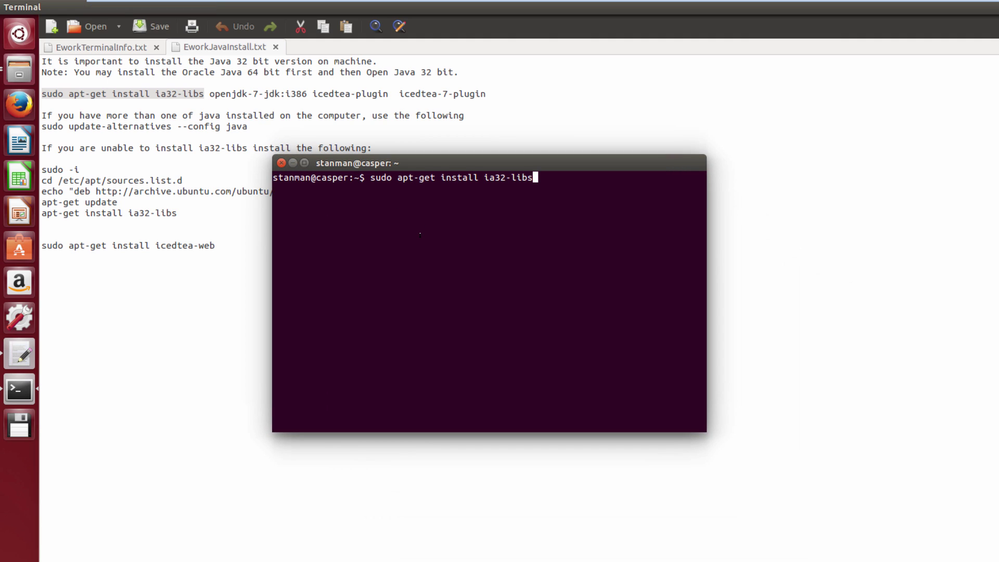
pyautogui.press('Return')
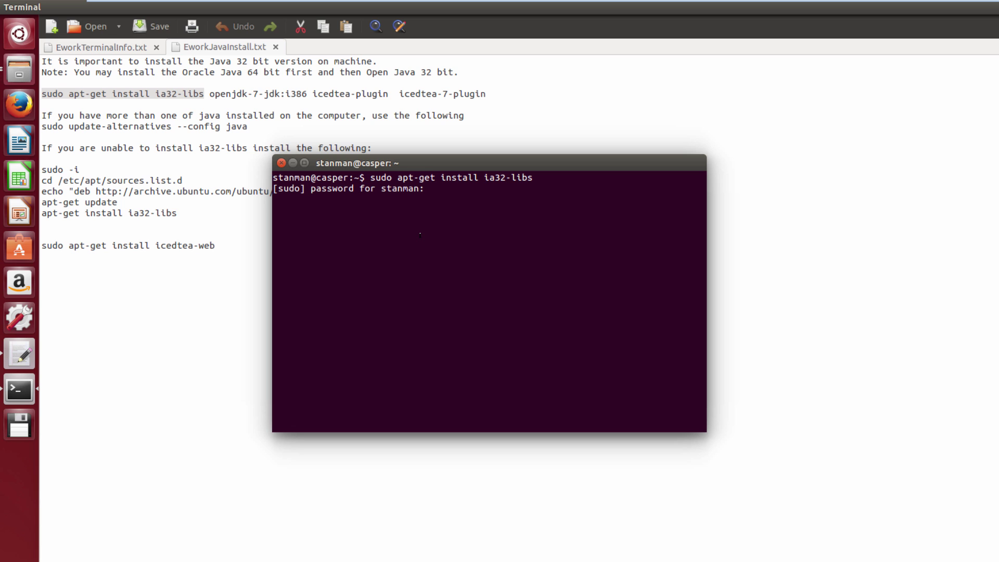
pyautogui.press('Return')
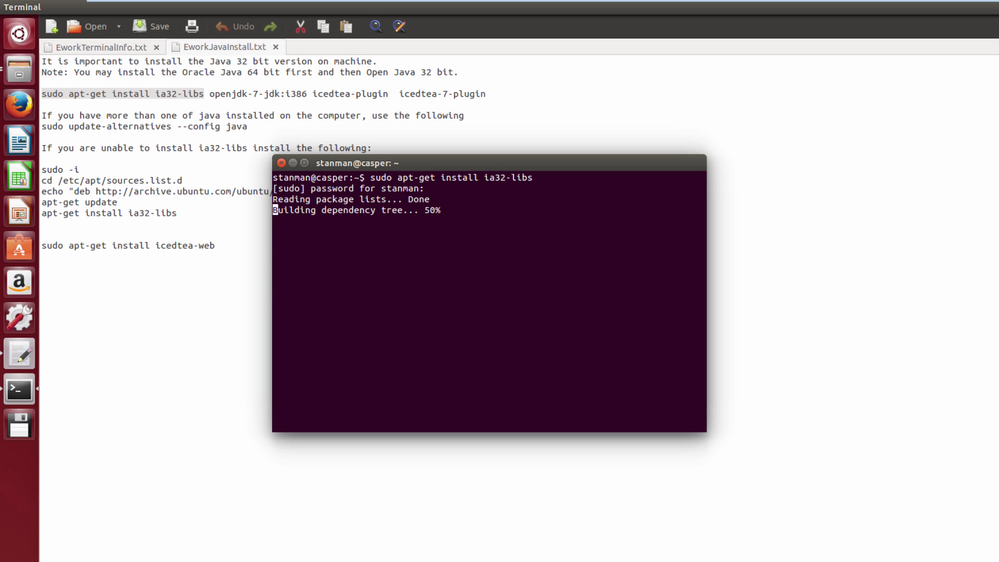
pyautogui.moveTo(429, 169); pyautogui.dragTo(491, 84)
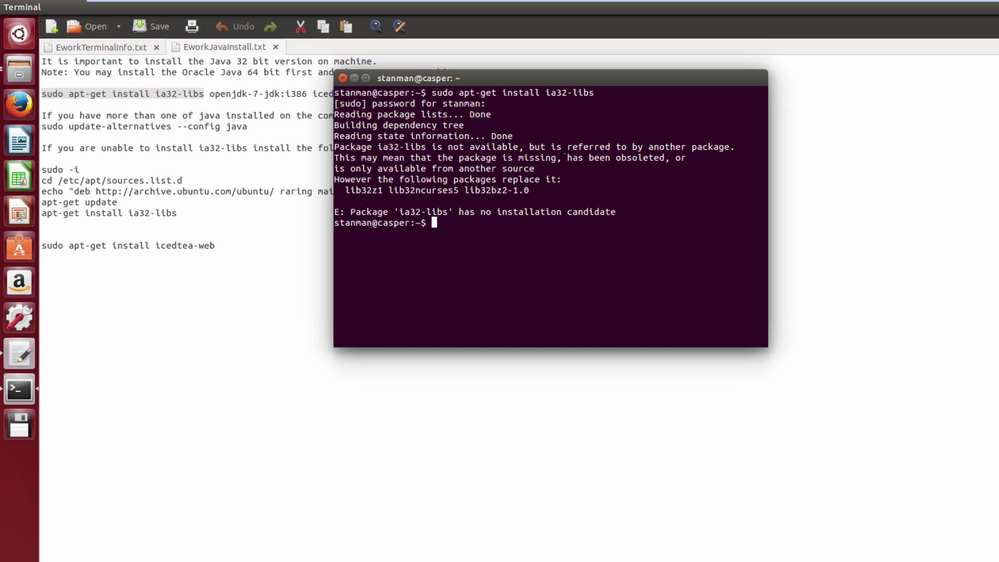
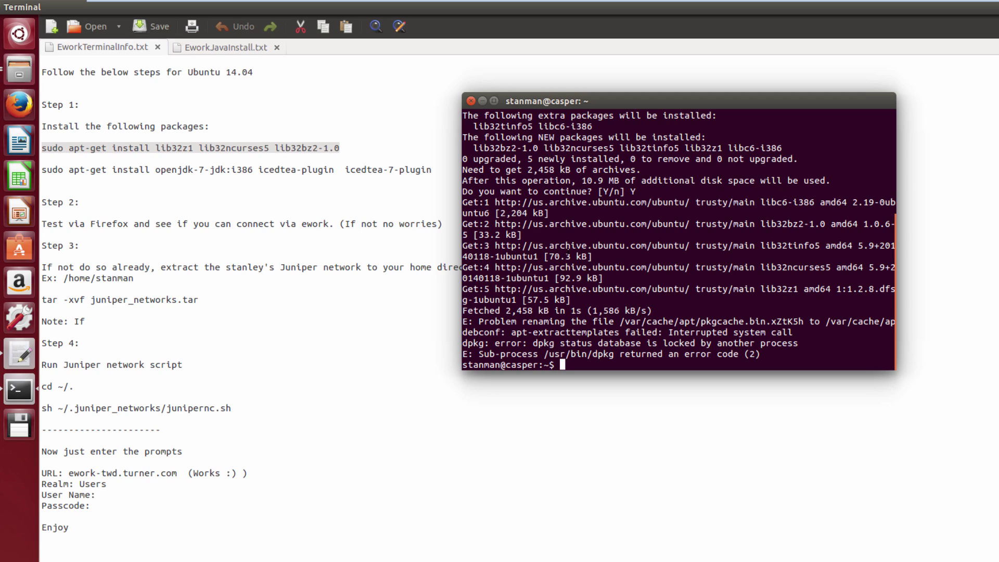
# Select and copy the full 'sudo apt-get install openjdk-7-jdk:i386 icedtea-plugin' line, then return to Terminal.
pyautogui.click(254, 187)
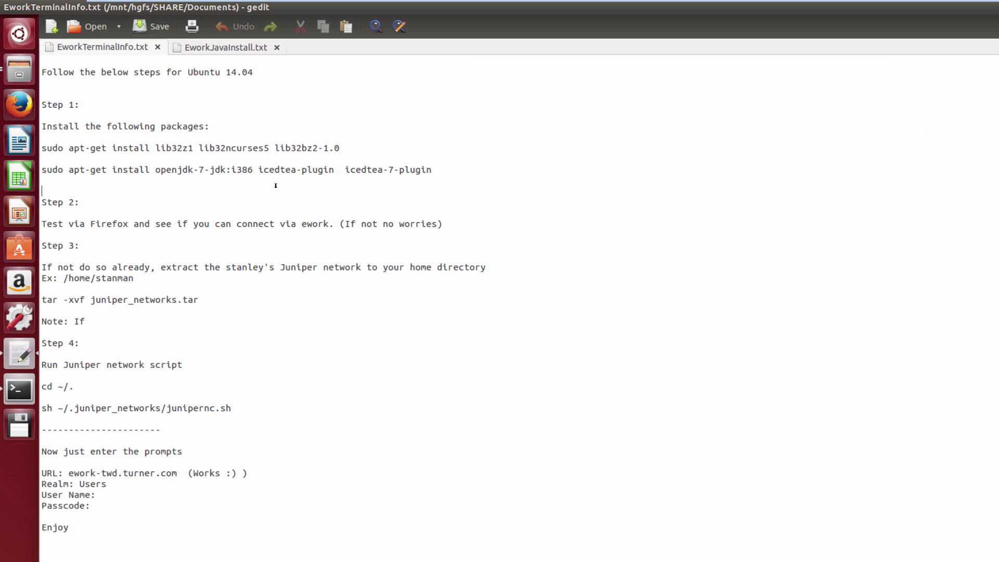
pyautogui.moveTo(432, 169); pyautogui.dragTo(42, 169)
pyautogui.click(130, 180)
pyautogui.doubleClick(176, 168)
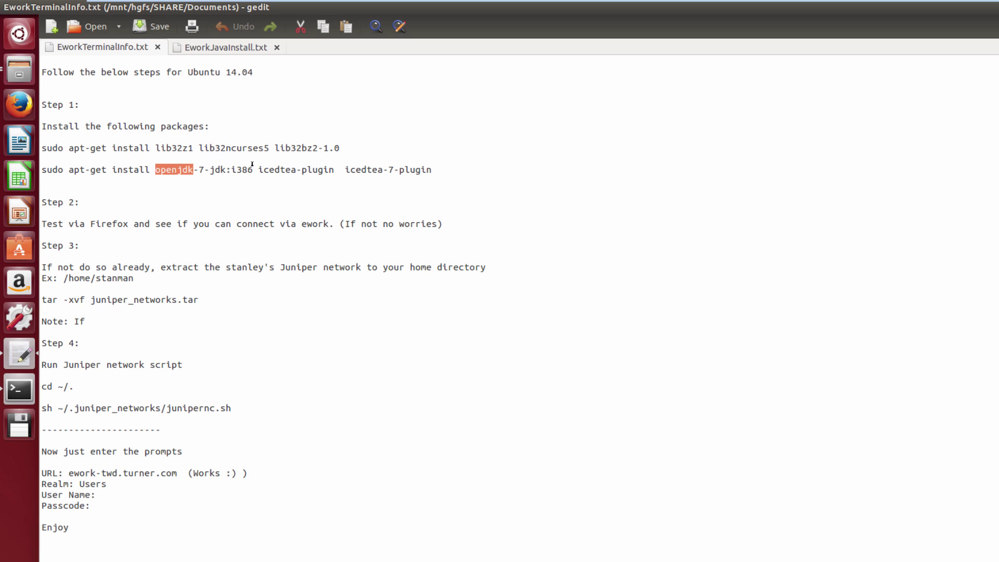
pyautogui.moveTo(252, 168); pyautogui.dragTo(224, 167)
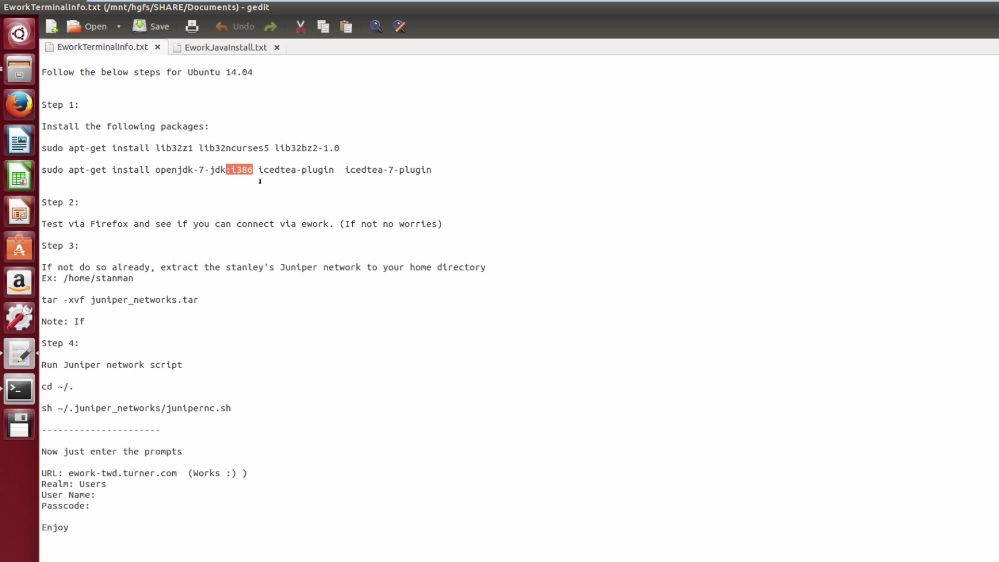
pyautogui.click(257, 180)
pyautogui.moveTo(333, 167); pyautogui.dragTo(255, 165)
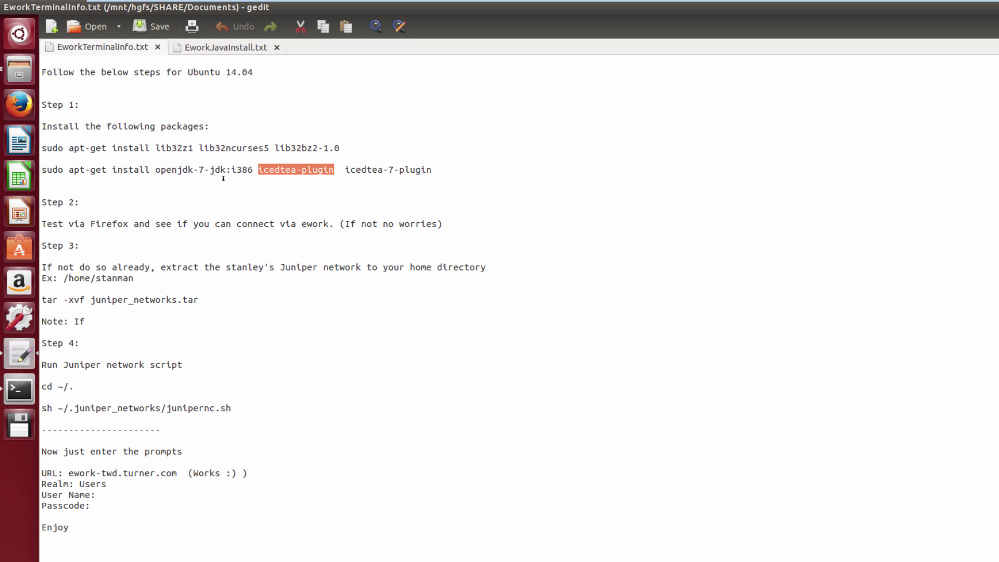
pyautogui.click(299, 177)
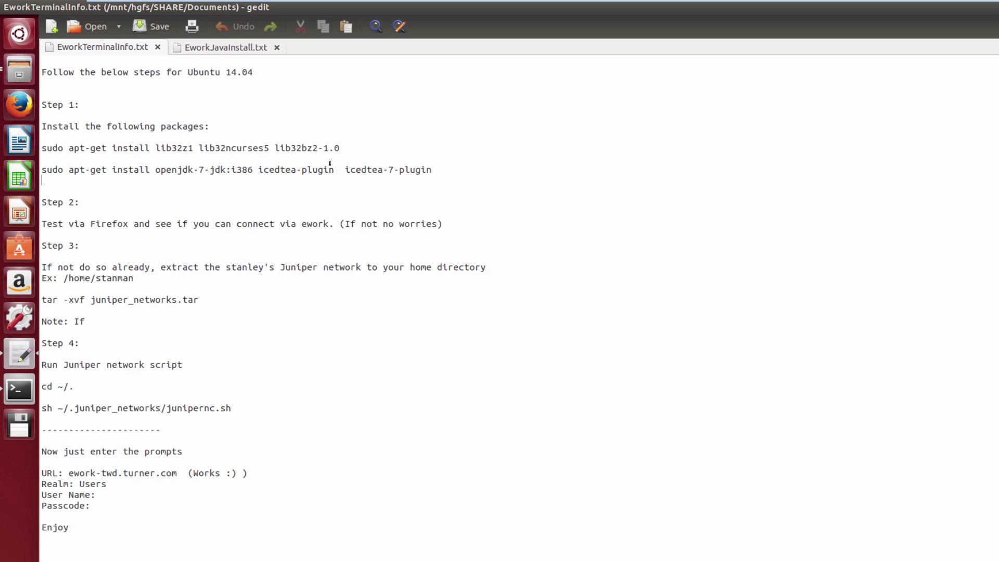
pyautogui.moveTo(334, 170); pyautogui.dragTo(170, 166)
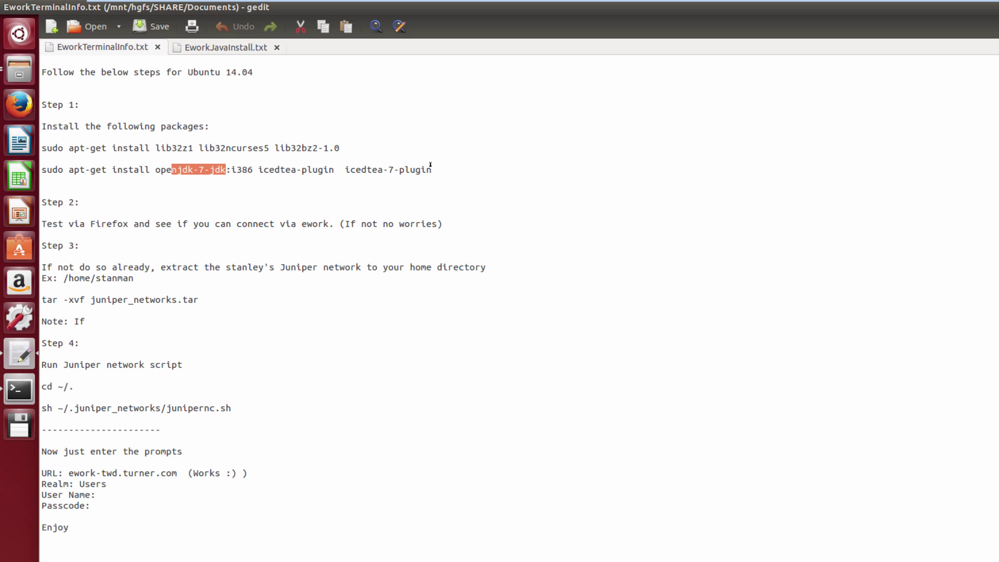
pyautogui.moveTo(431, 170); pyautogui.dragTo(40, 168)
pyautogui.hotkey('ctrl', 'c')
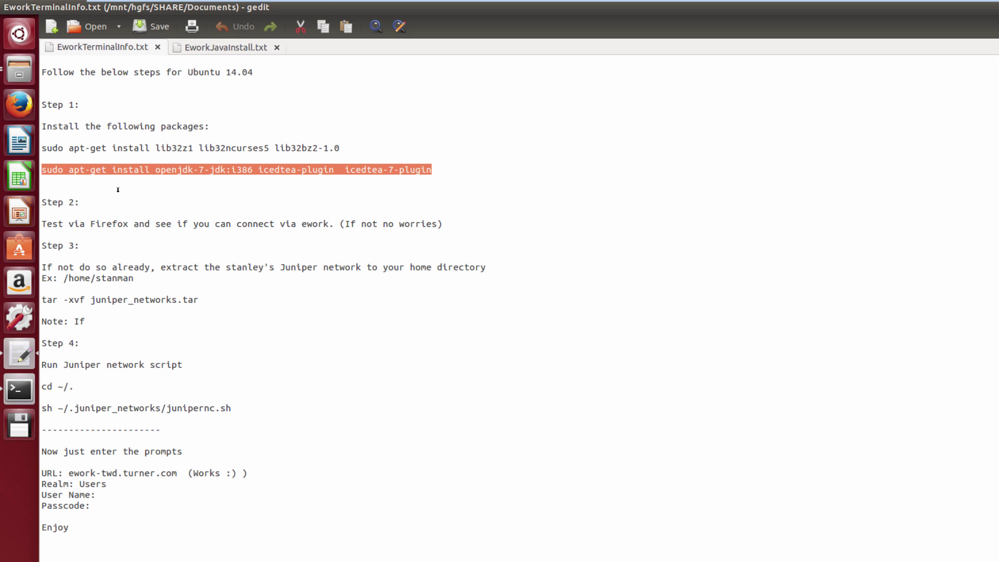
pyautogui.hotkey('alt', 'Tab')
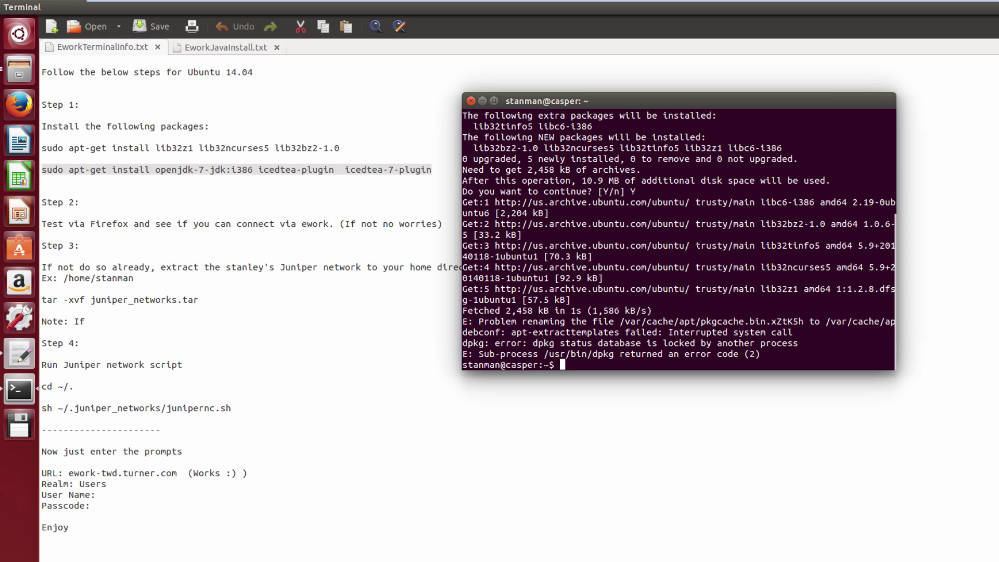
# Paste and run the openjdk-7-jdk:i386 install command, then run 'sudo update-alternatives --config java'.
pyautogui.hotkey('ctrl', 'shift', 'v')
pyautogui.press('Return')
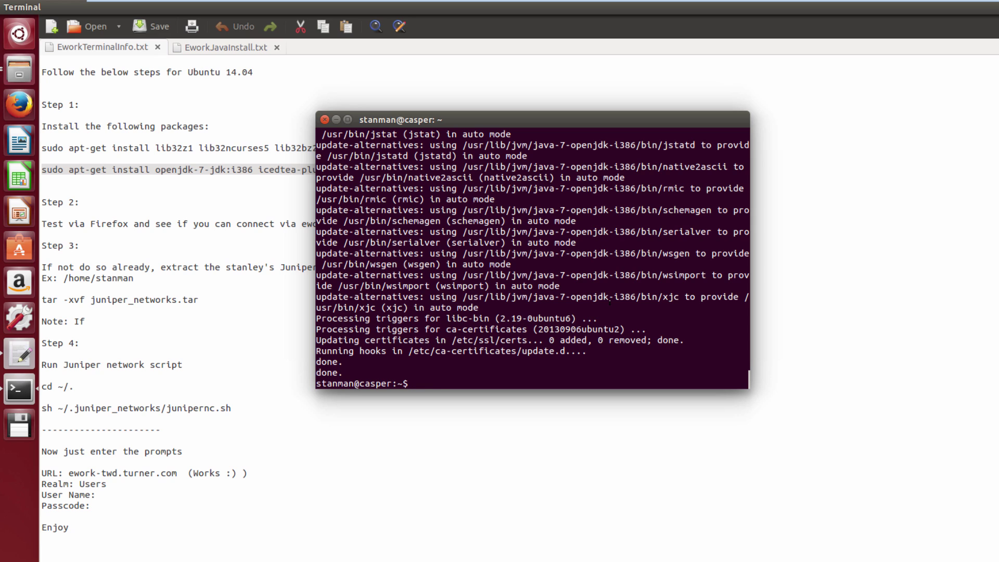
pyautogui.write('sudo')
pyautogui.press('BackSpace')
pyautogui.press('BackSpace')
pyautogui.press('BackSpace')
pyautogui.press('BackSpace')
pyautogui.write('sudo update-alternatives --config java')
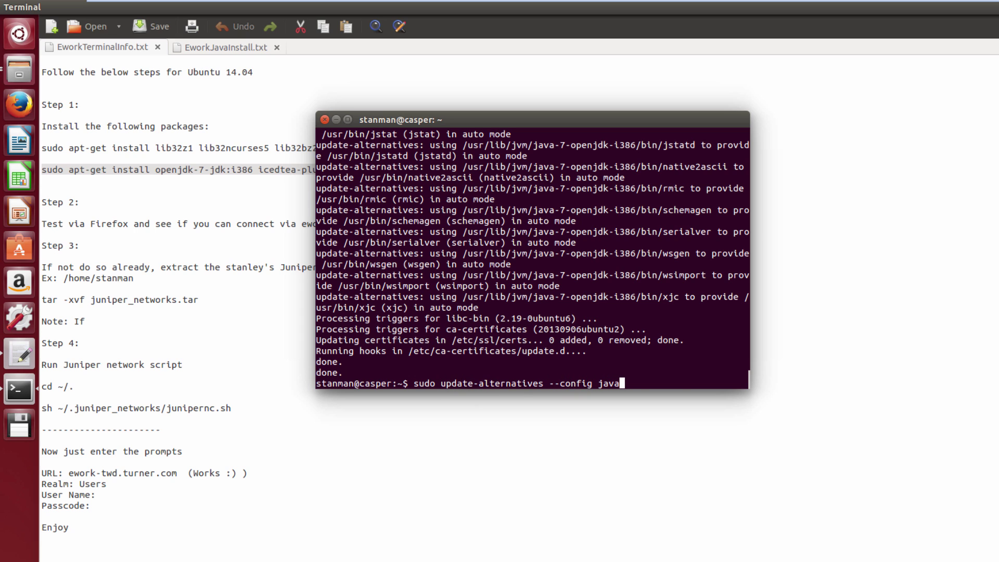
pyautogui.press('Return')
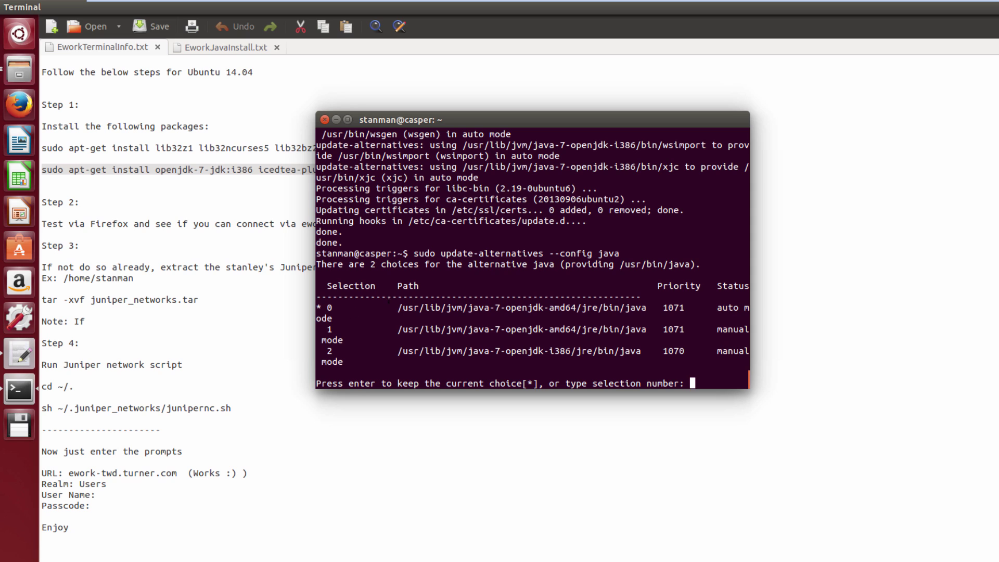
# Compare the amd64 and i386 Java alternatives and select choice 2, the i386 Java.
pyautogui.moveTo(393, 307); pyautogui.dragTo(485, 307)
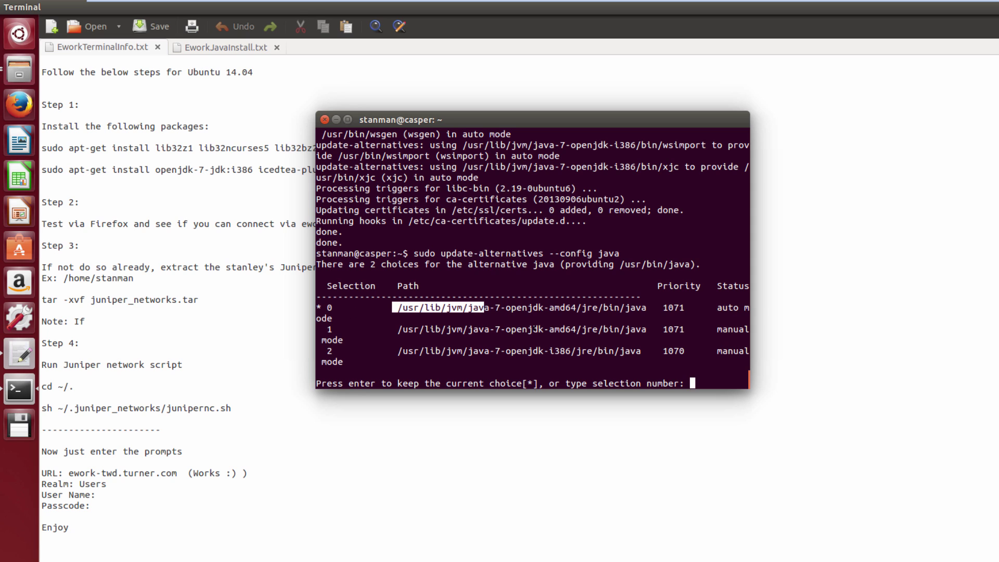
pyautogui.moveTo(396, 328); pyautogui.dragTo(343, 361)
pyautogui.click(344, 362)
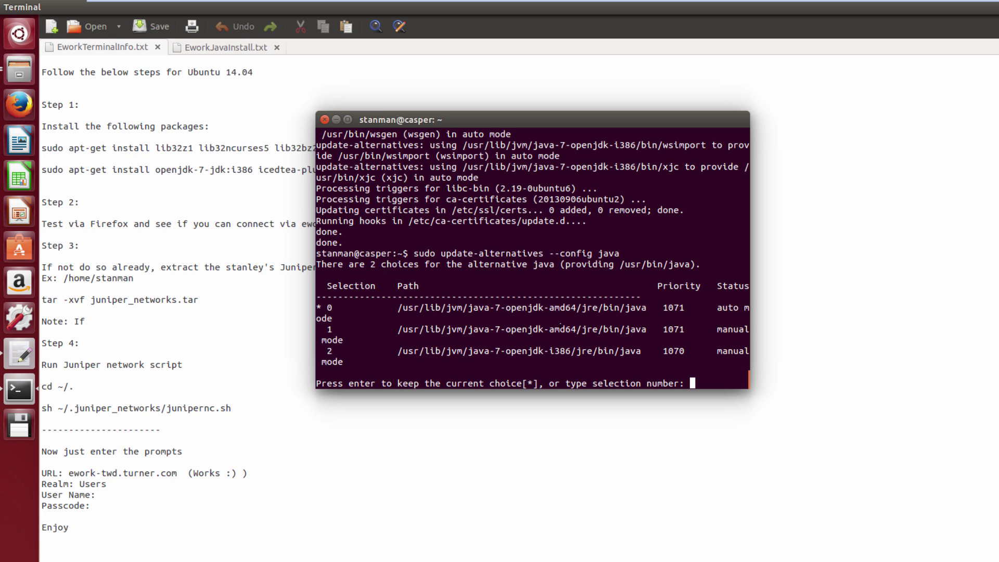
pyautogui.doubleClick(560, 329)
pyautogui.doubleClick(560, 350)
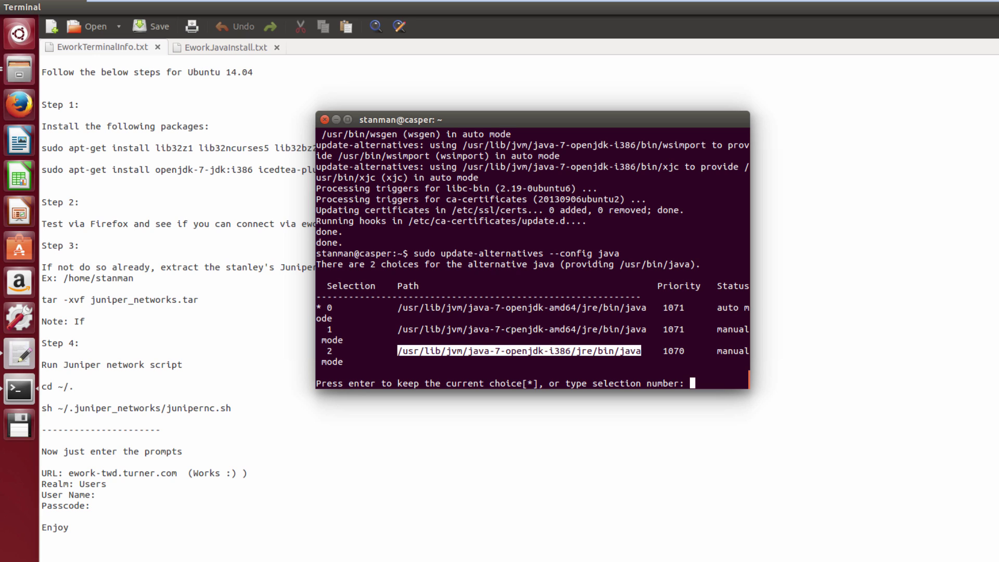
pyautogui.moveTo(501, 329); pyautogui.dragTo(556, 329)
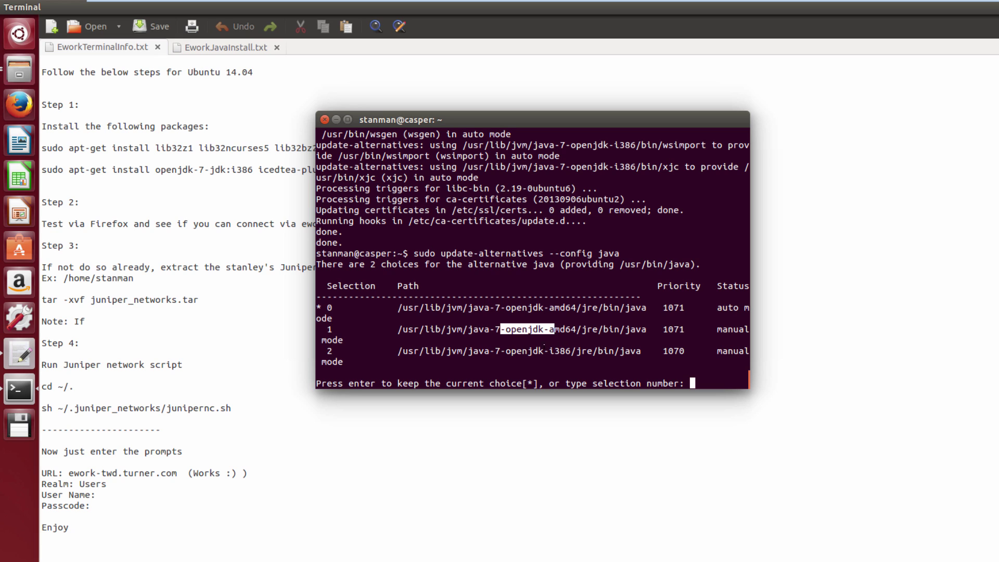
pyautogui.click(535, 350)
pyautogui.moveTo(527, 350); pyautogui.dragTo(579, 351)
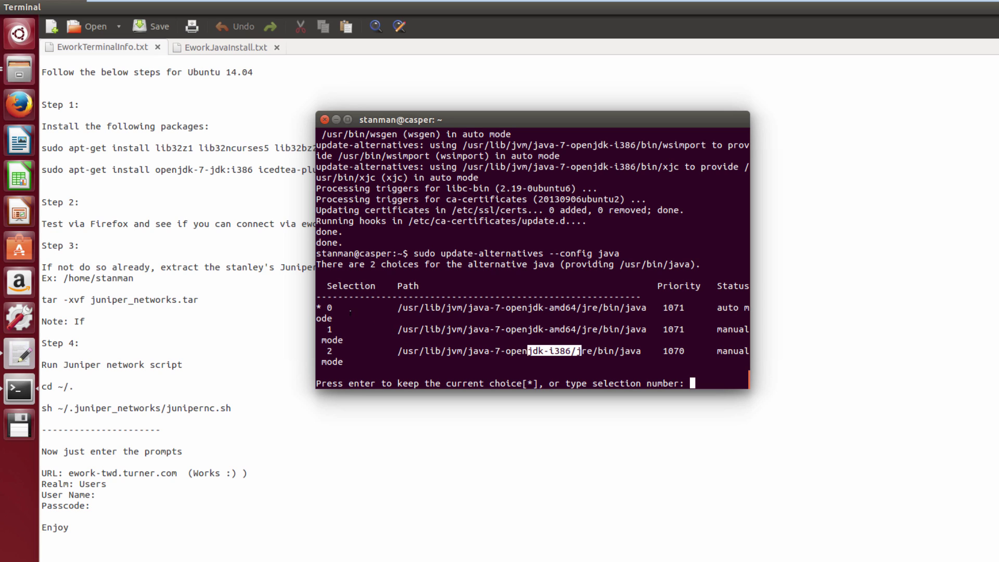
pyautogui.moveTo(326, 307); pyautogui.dragTo(316, 307)
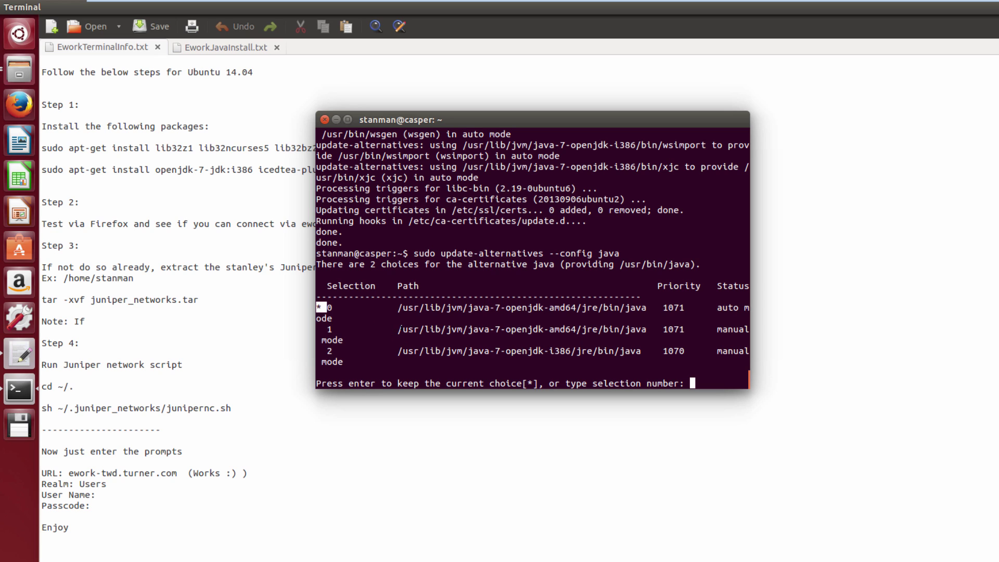
pyautogui.click(383, 319)
pyautogui.write('2')
pyautogui.press('Return')
# Run java -version and confirm it reports IcedTea version 1.7.0_55.
pyautogui.write('j')
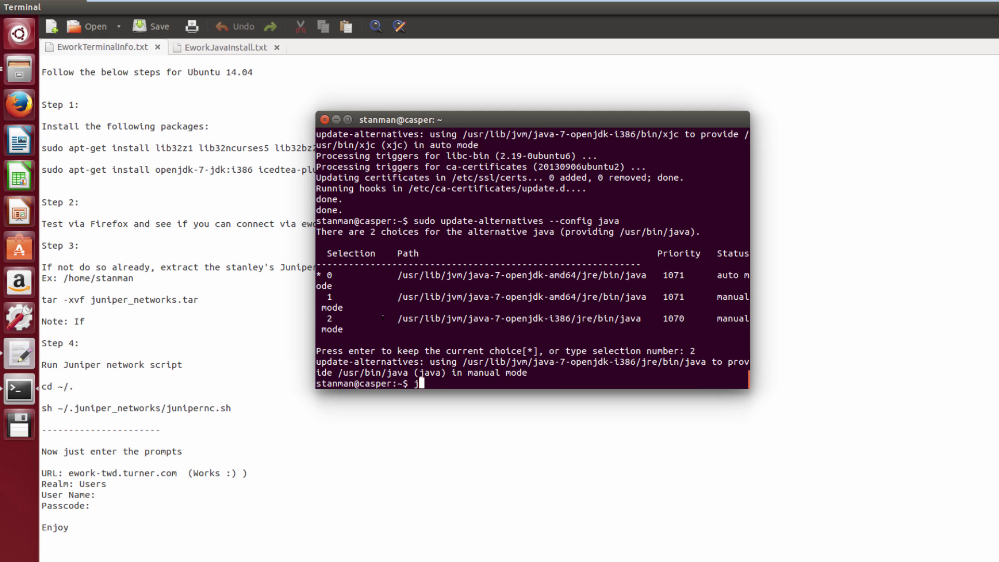
pyautogui.write('ava -version')
pyautogui.press('Return')
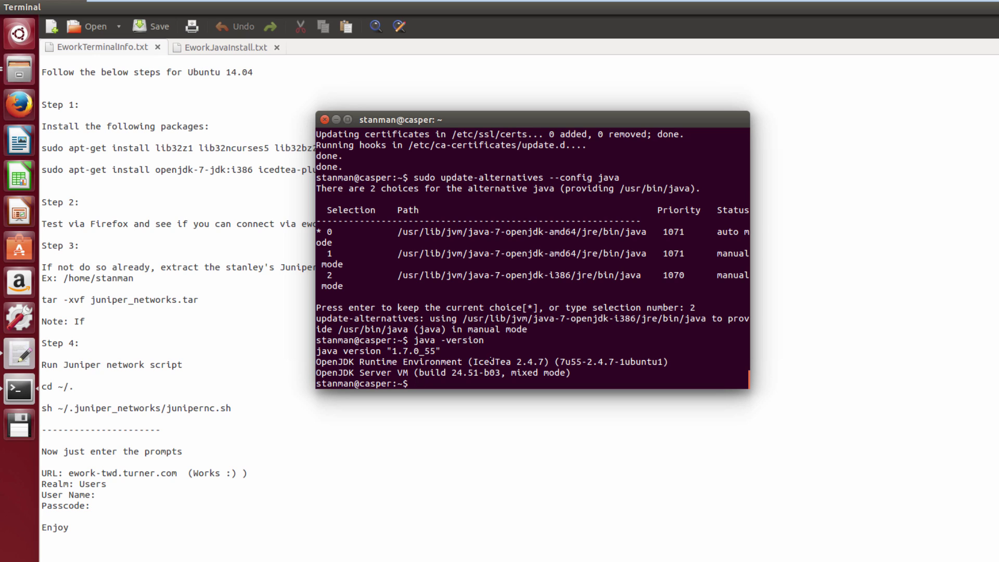
pyautogui.doubleClick(491, 359)
pyautogui.moveTo(375, 350); pyautogui.dragTo(441, 350)
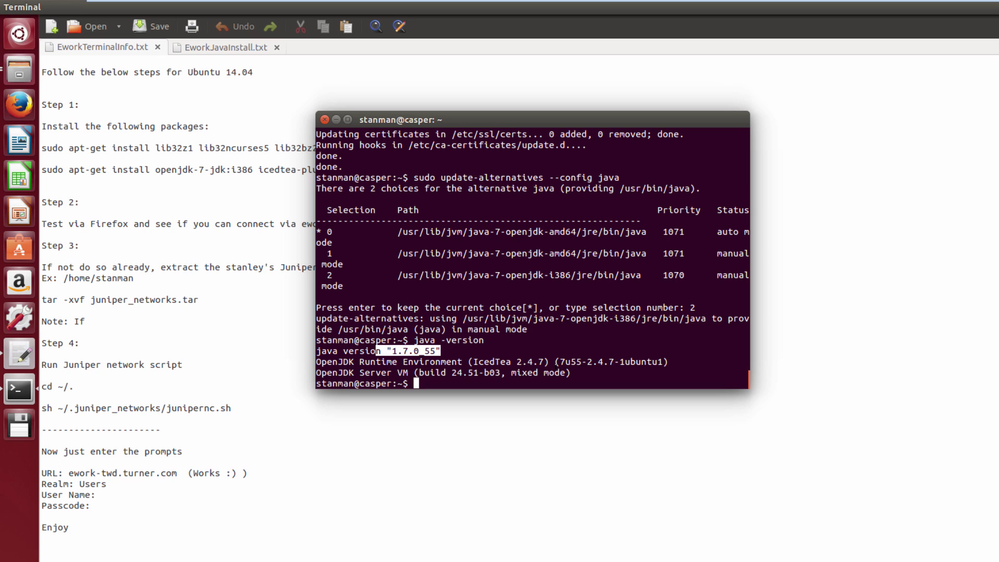
pyautogui.click(507, 345)
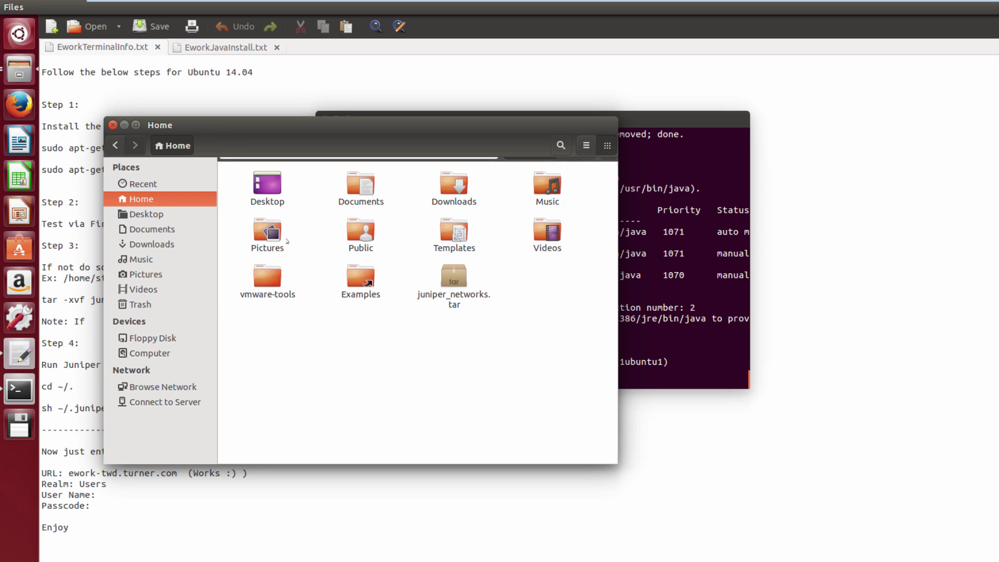
# Show hidden files in Home, select juniper_networks.tar (7.2 MB), and return to the gedit notes.
pyautogui.hotkey('ctrl', 'h')
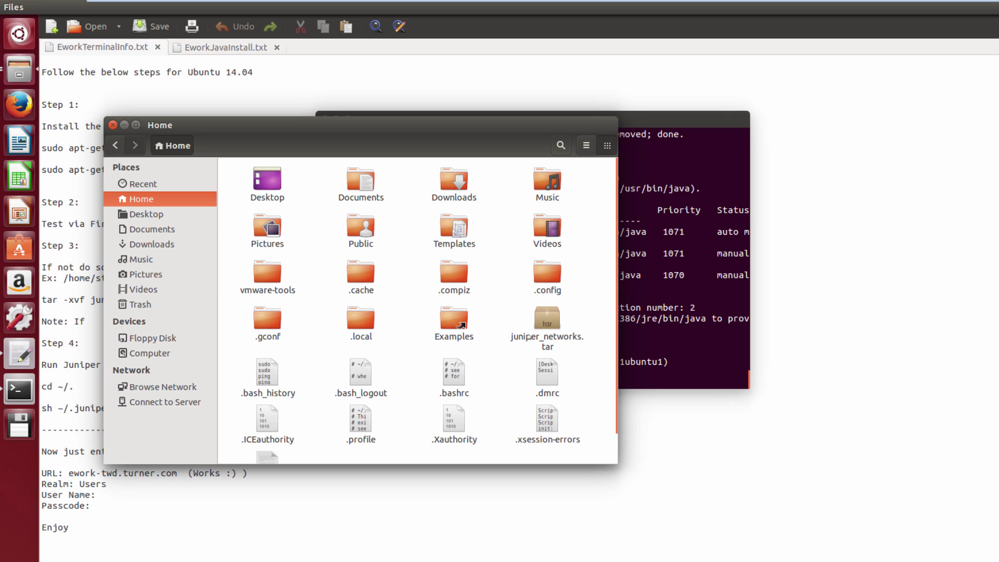
pyautogui.click(546, 319)
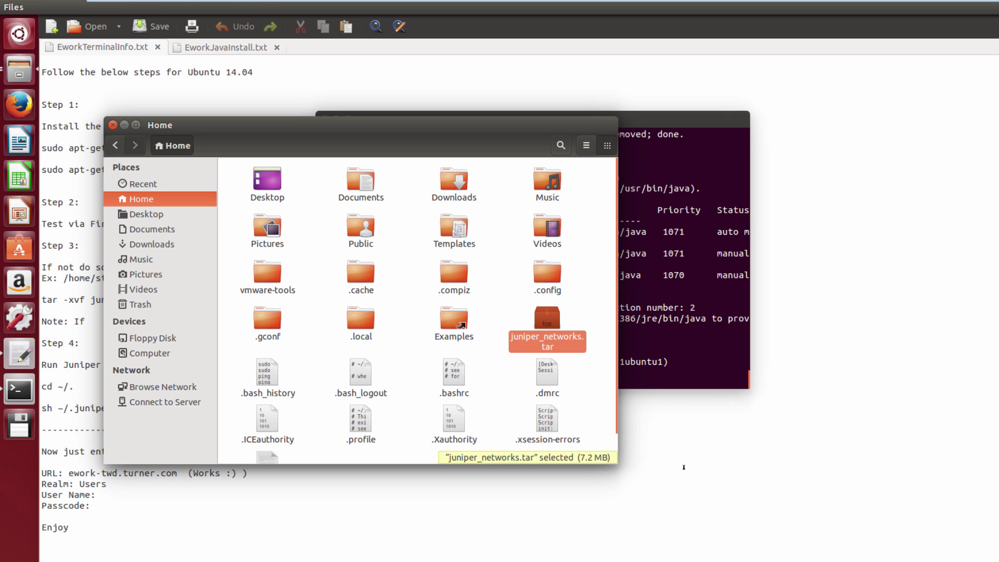
pyautogui.click(683, 467)
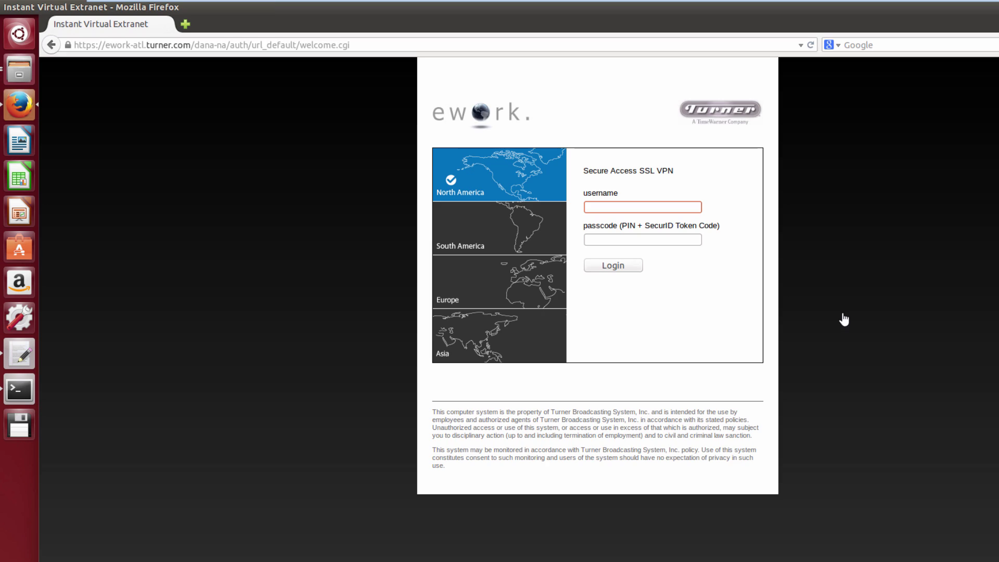
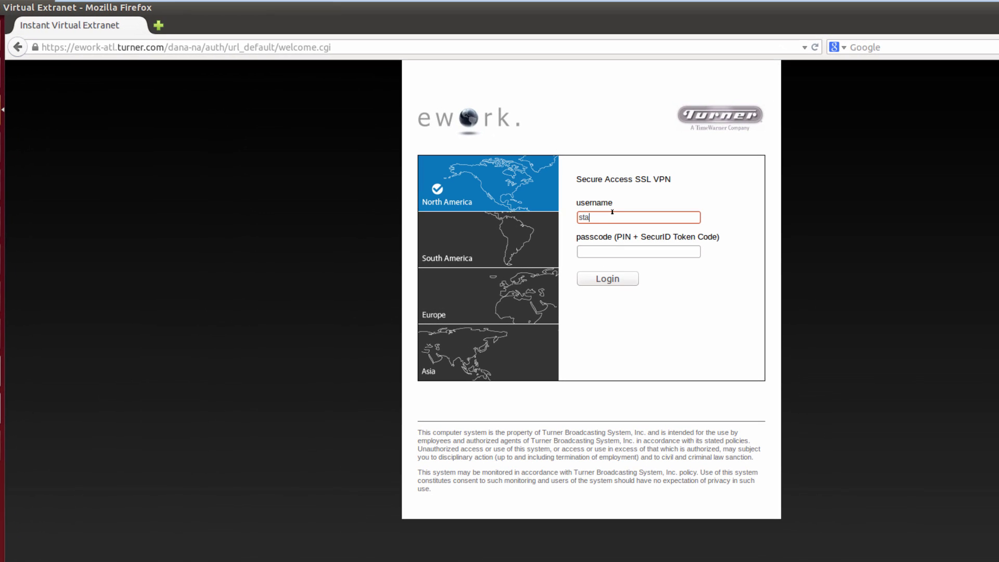
# Log in to the ework VPN page with the account username and passcode.
pyautogui.press('Tab')
pyautogui.write('*')
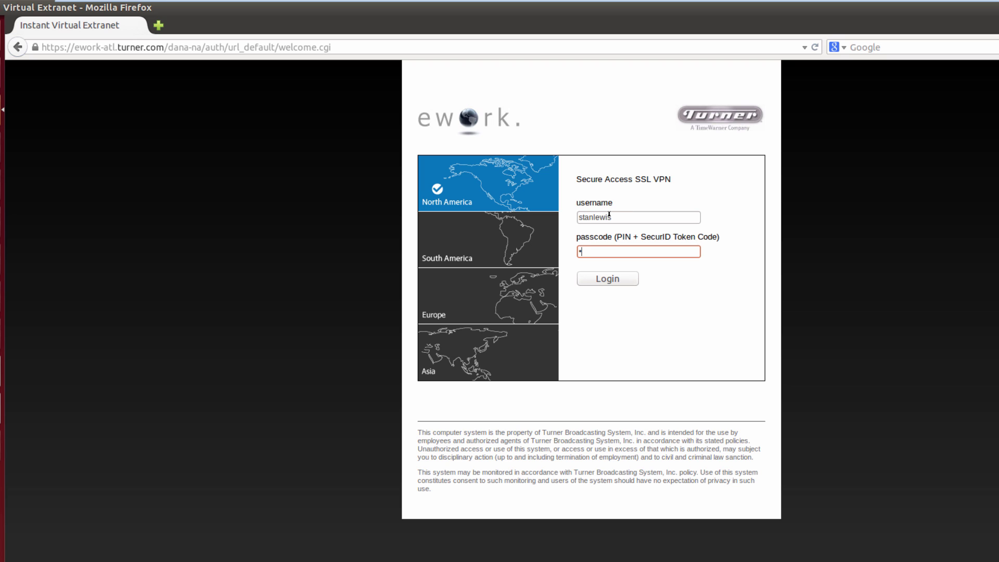
pyautogui.write('***********')
pyautogui.click(603, 278)
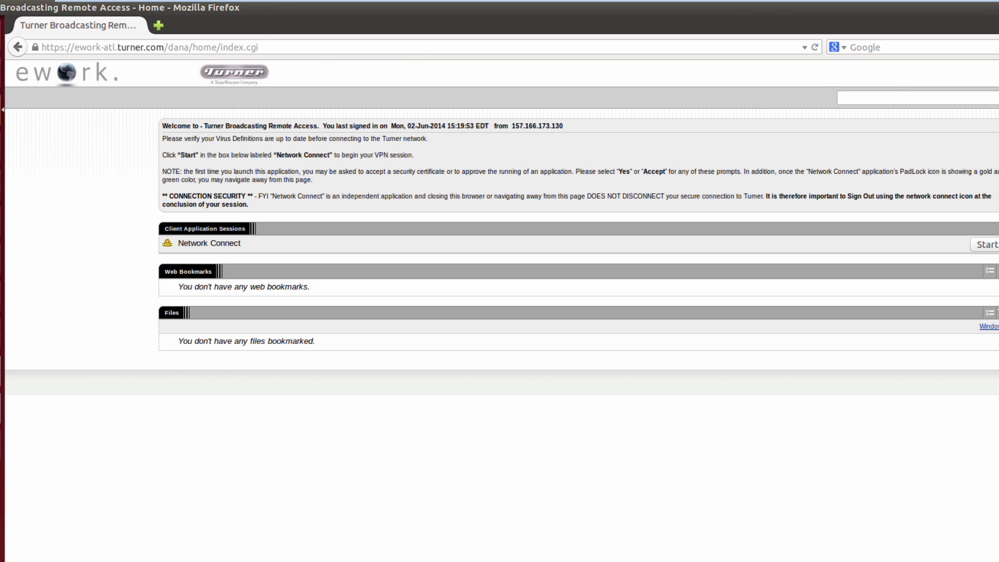
# Start Network Connect, allow IcedTea-Web, and always trust and run the signed Juniper applet.
pyautogui.click(983, 244)
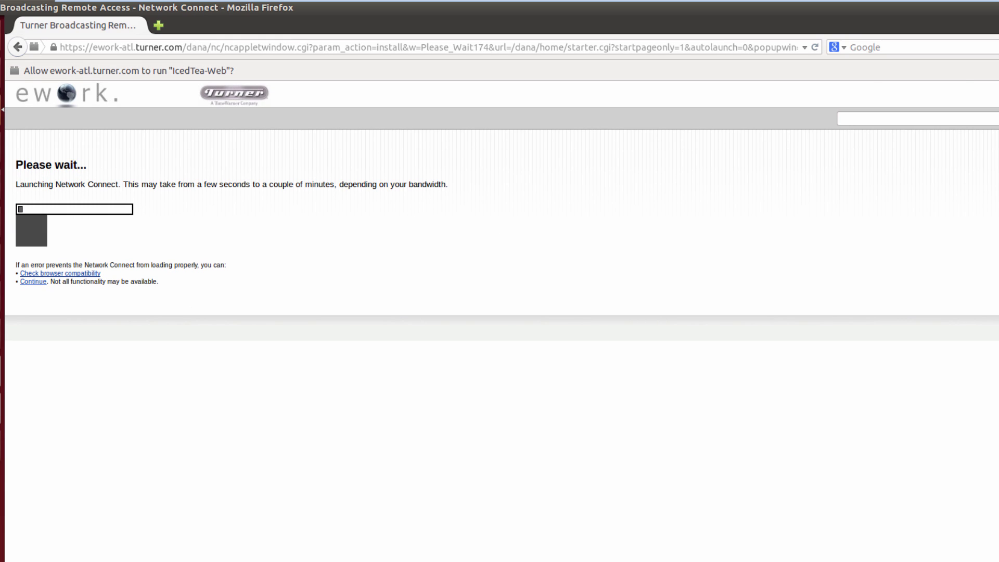
pyautogui.click(988, 70)
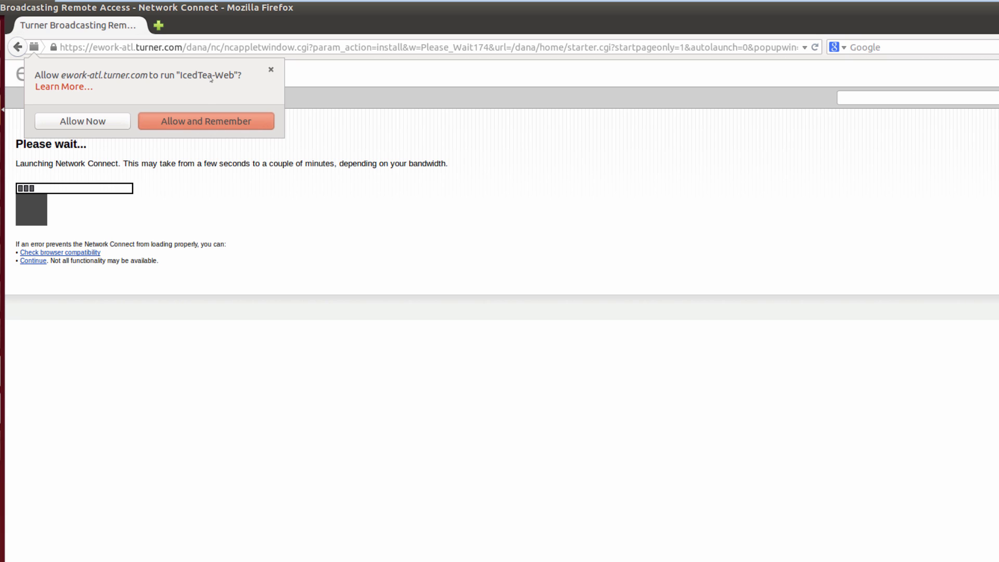
pyautogui.click(203, 123)
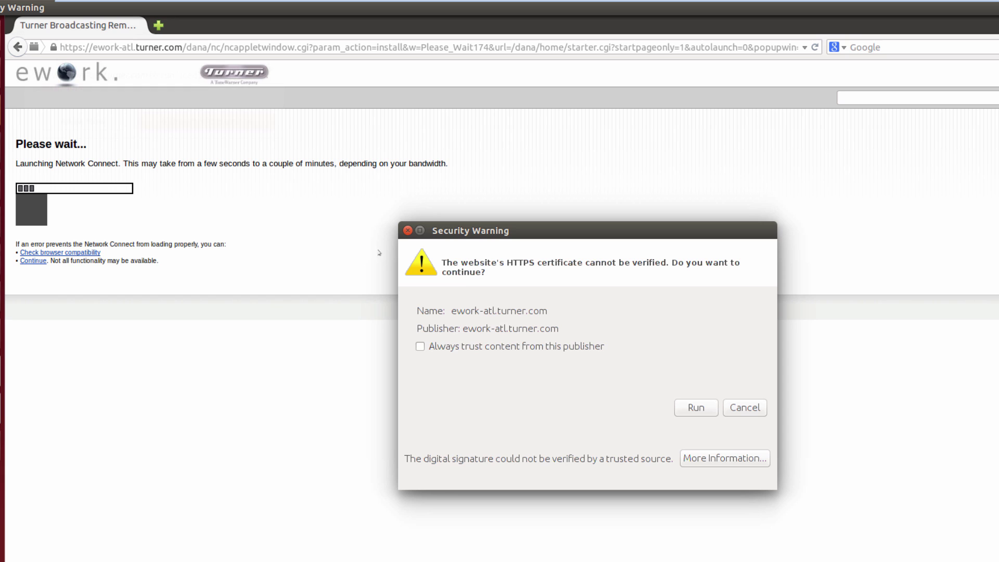
pyautogui.click(448, 350)
pyautogui.press('Return')
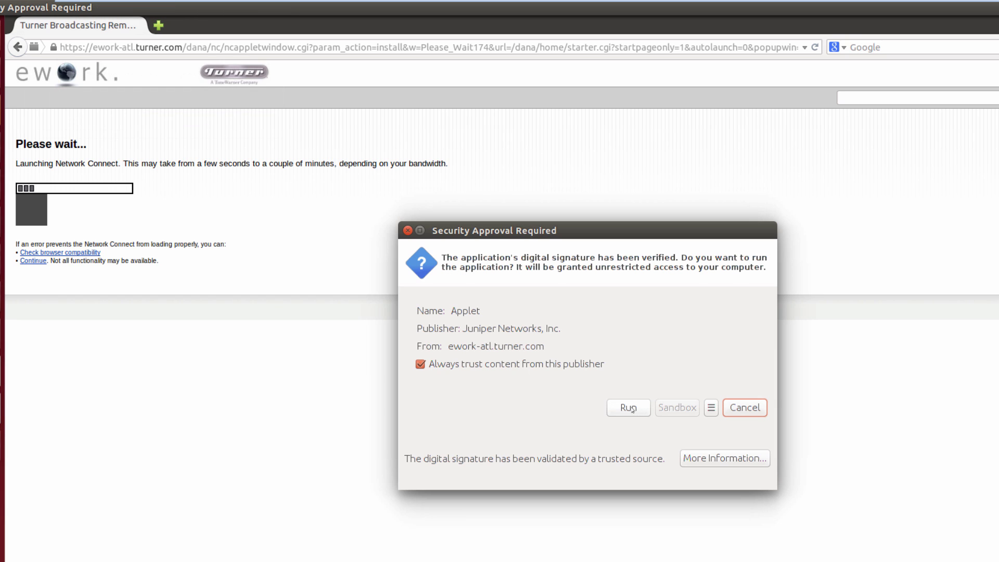
pyautogui.click(632, 408)
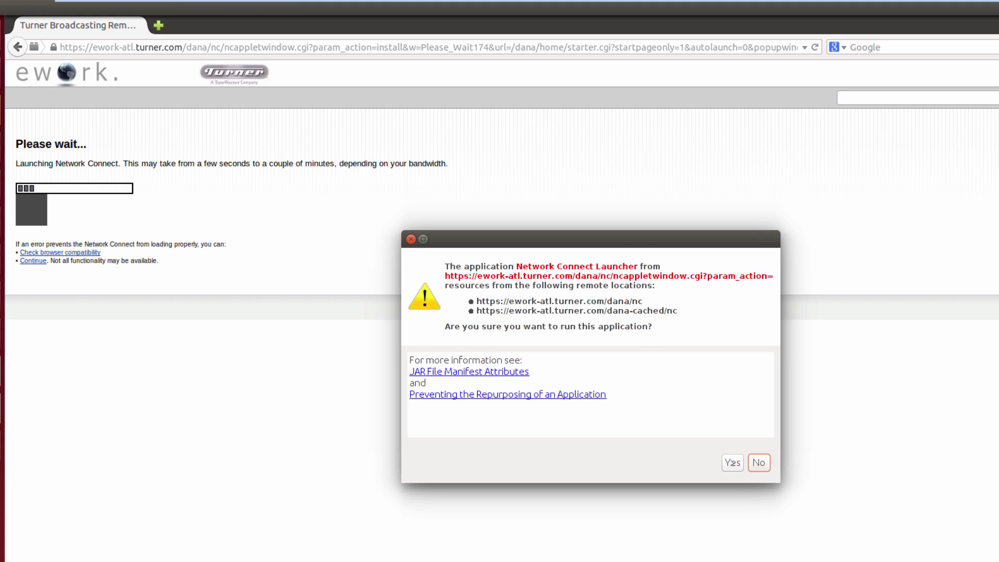
# Approve the Network Connect launcher and install prompts, dismiss the setup failure, and sign out.
pyautogui.click(733, 462)
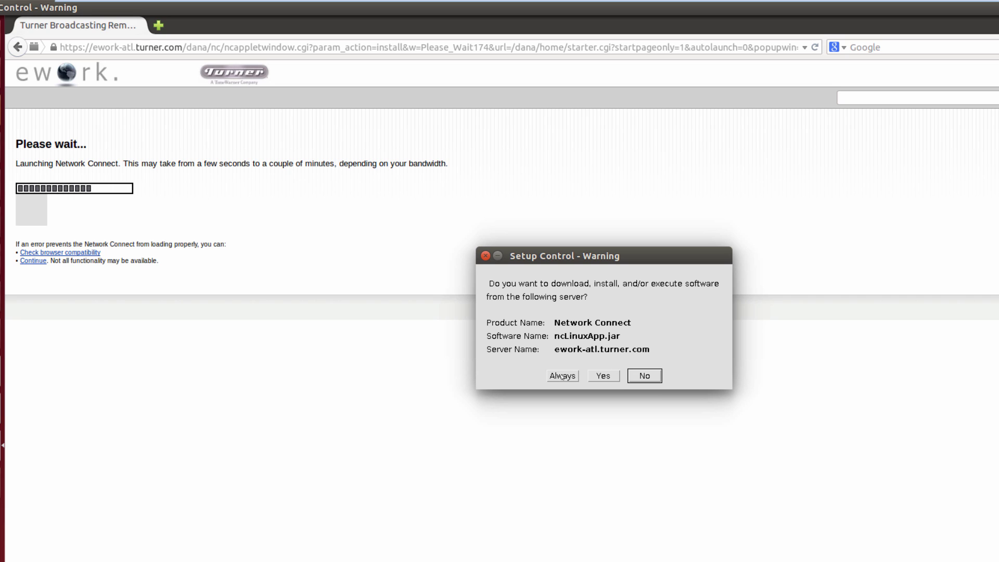
pyautogui.click(561, 375)
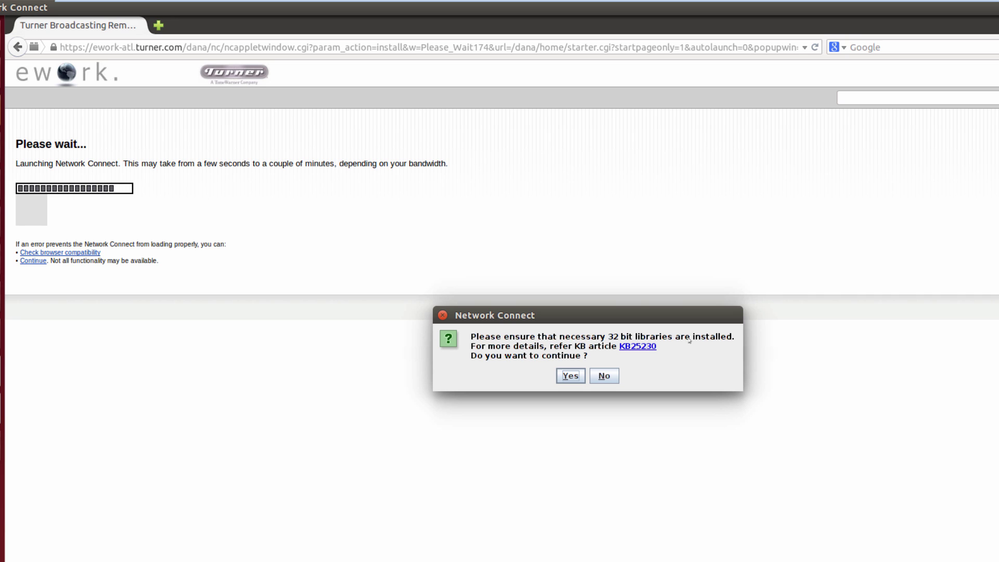
pyautogui.click(570, 376)
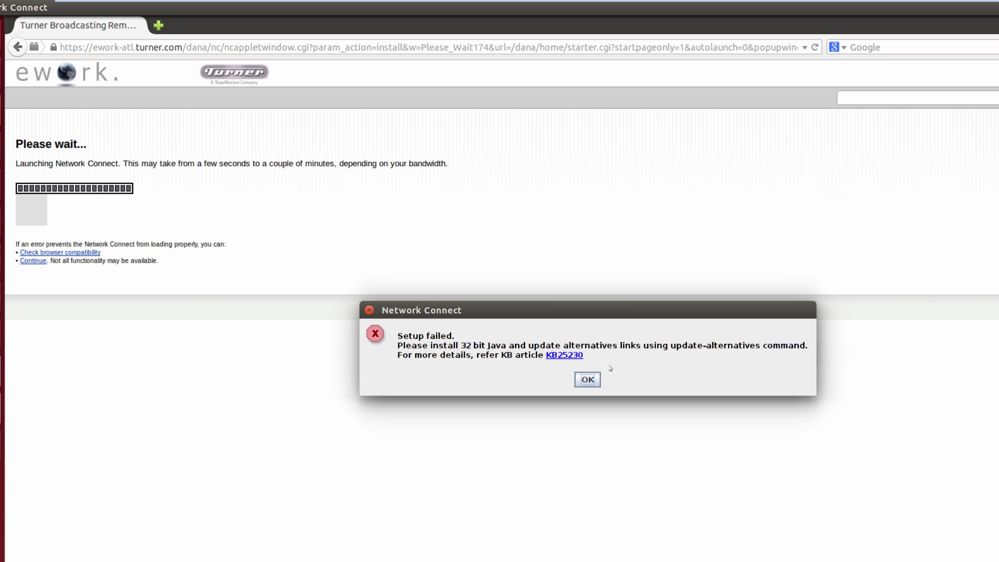
pyautogui.click(586, 380)
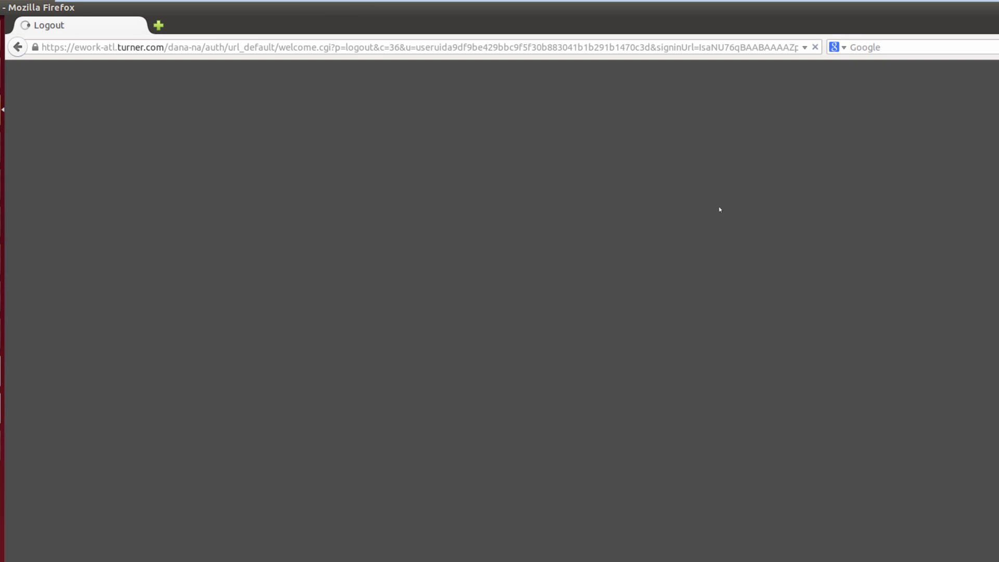
pyautogui.click(732, 479)
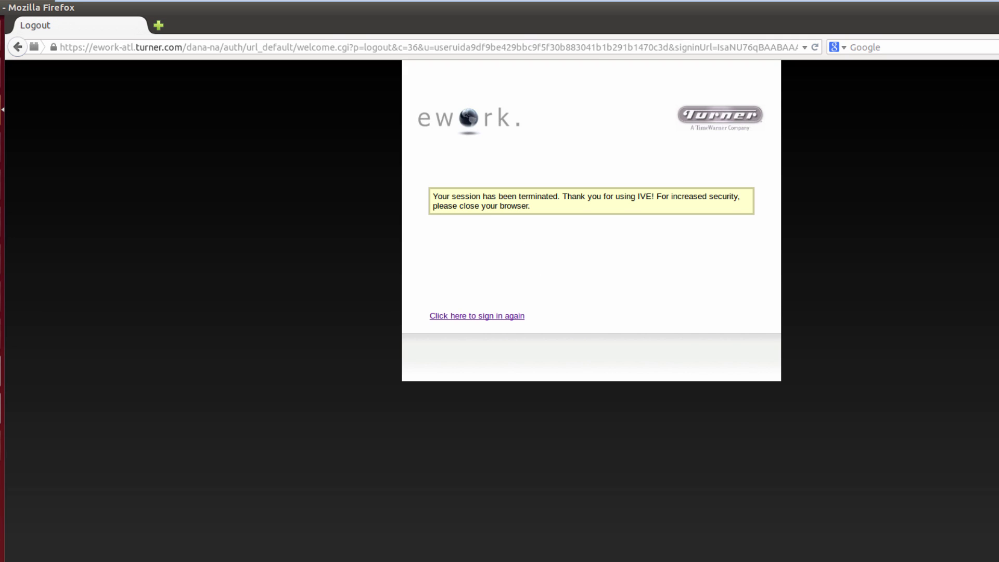
# In Files, open the hidden .juniper_networks folder and open whitelist.txt in the text editor.
pyautogui.hotkey('alt', 'Tab')
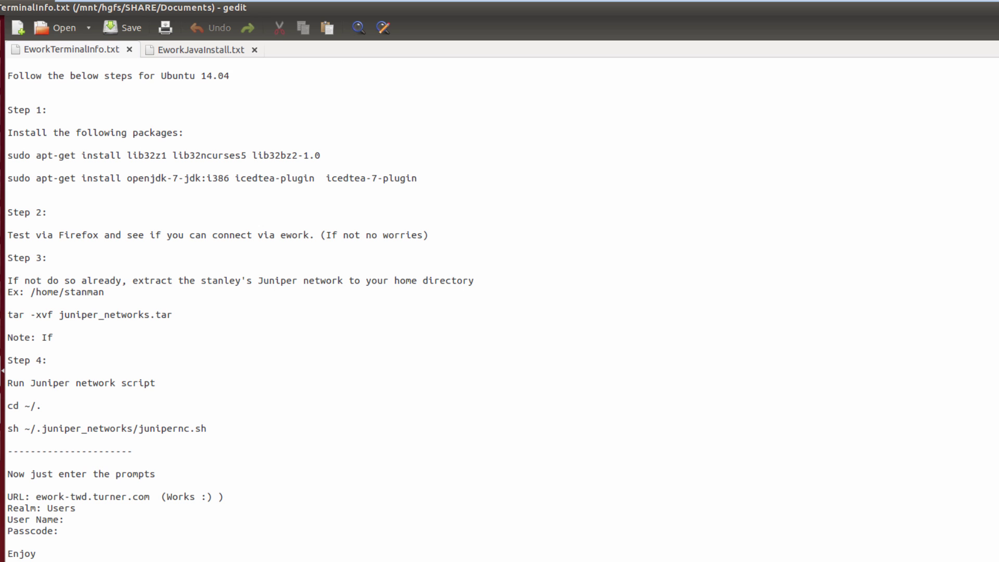
pyautogui.hotkey('alt', 'Tab')
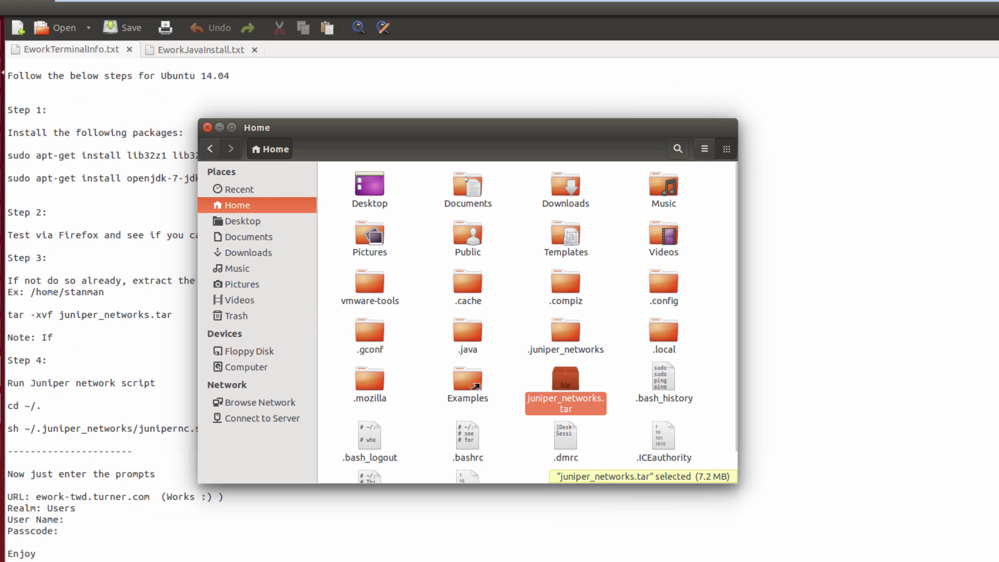
pyautogui.click(536, 342)
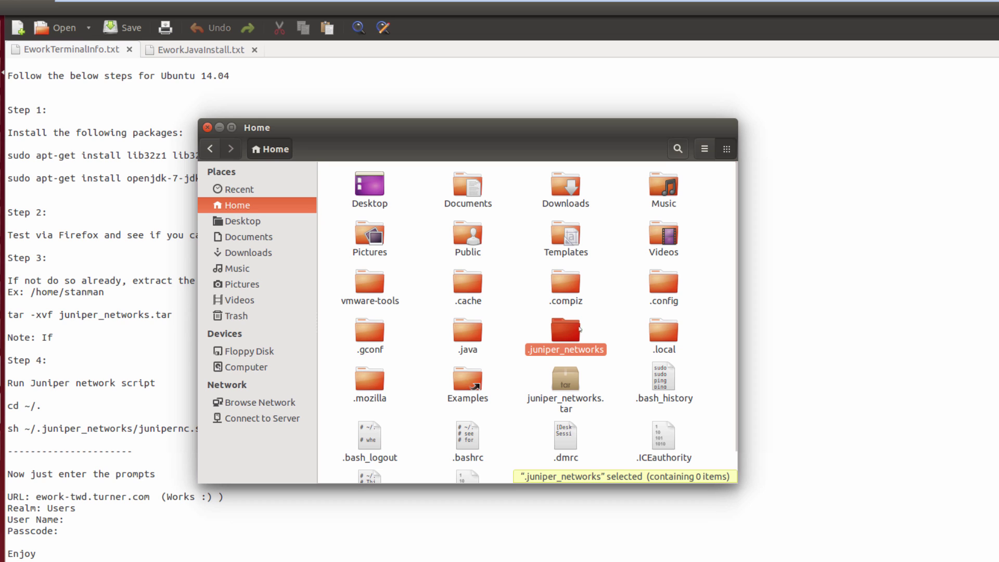
pyautogui.doubleClick(564, 334)
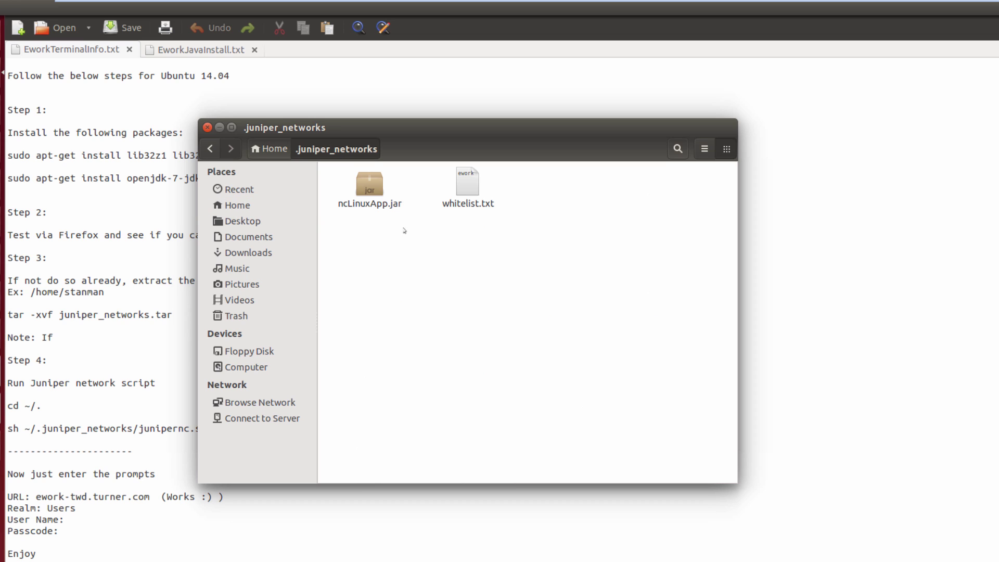
pyautogui.click(343, 208)
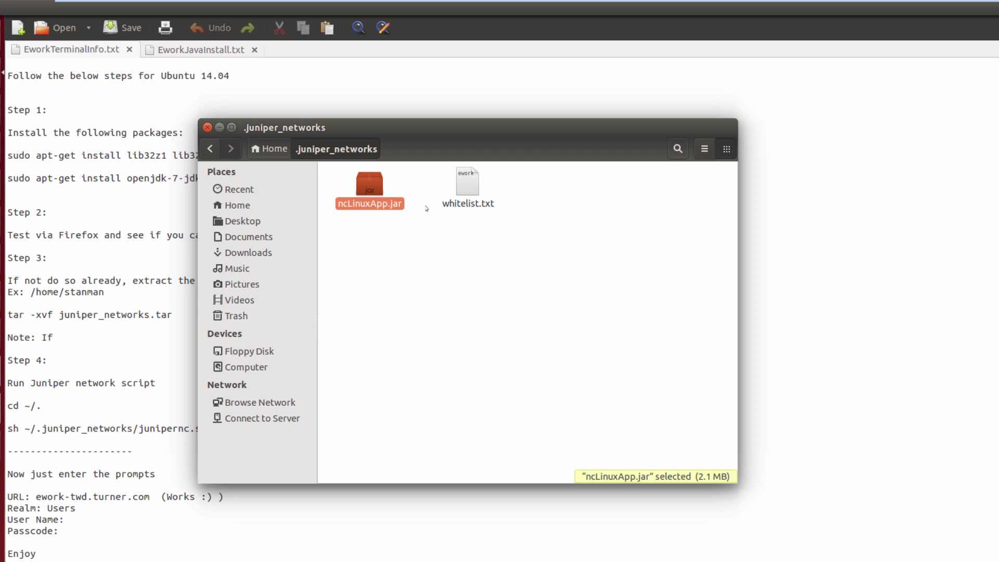
pyautogui.doubleClick(469, 183)
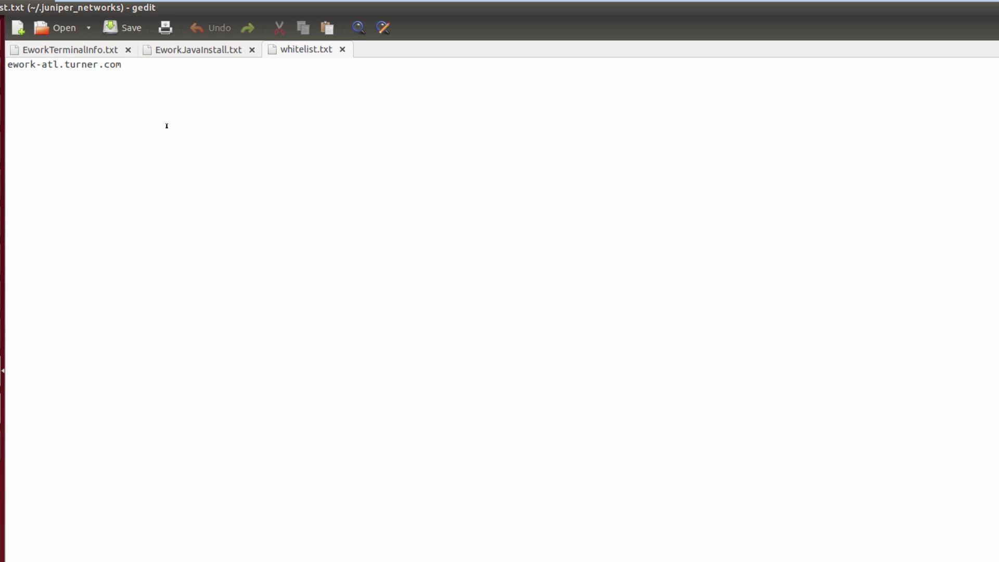
# Select the ework-atl.turner.com line, then browse between Home and the .juniper_networks folder.
pyautogui.moveTo(139, 66); pyautogui.dragTo(1, 61)
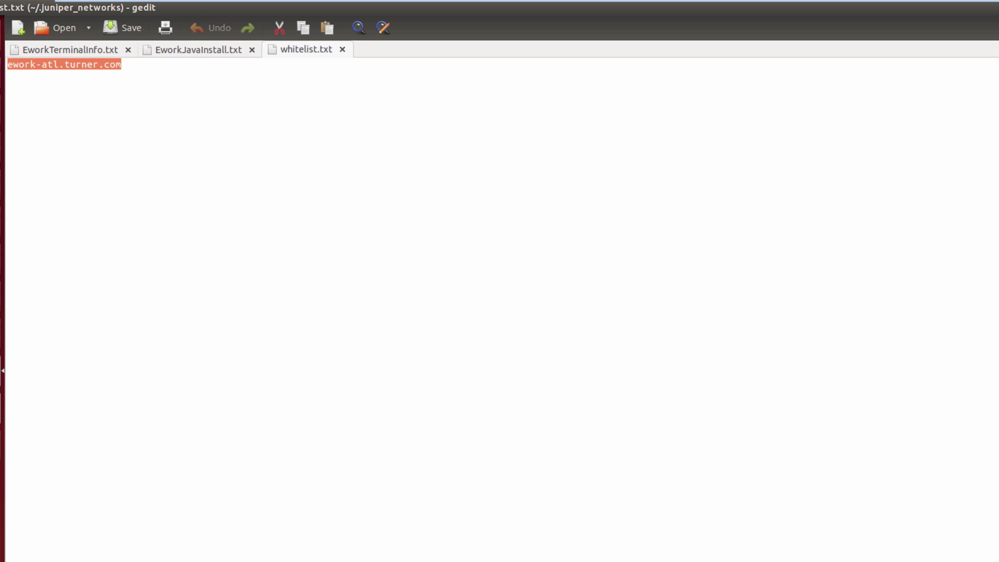
pyautogui.click(13, 72)
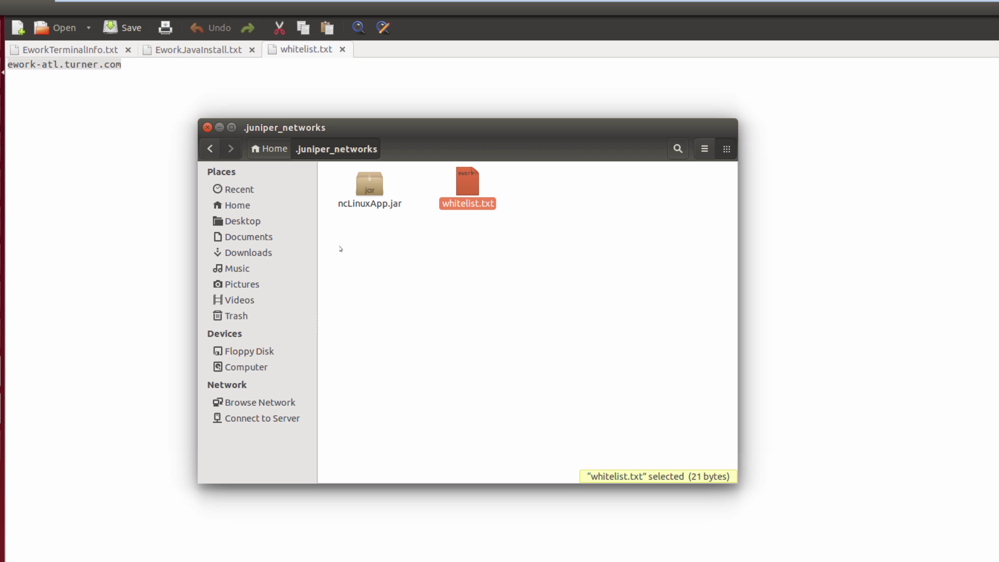
pyautogui.click(268, 149)
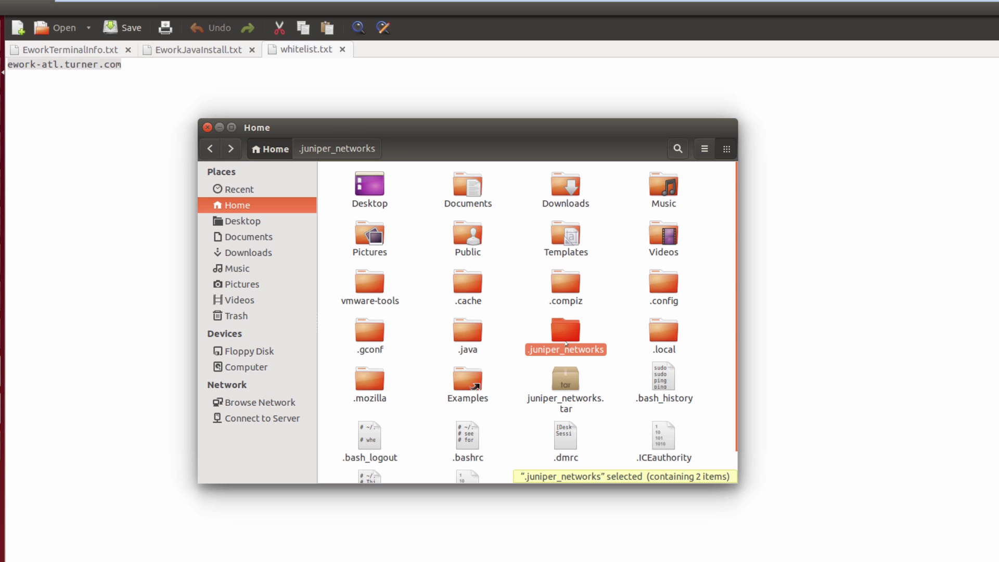
pyautogui.doubleClick(565, 343)
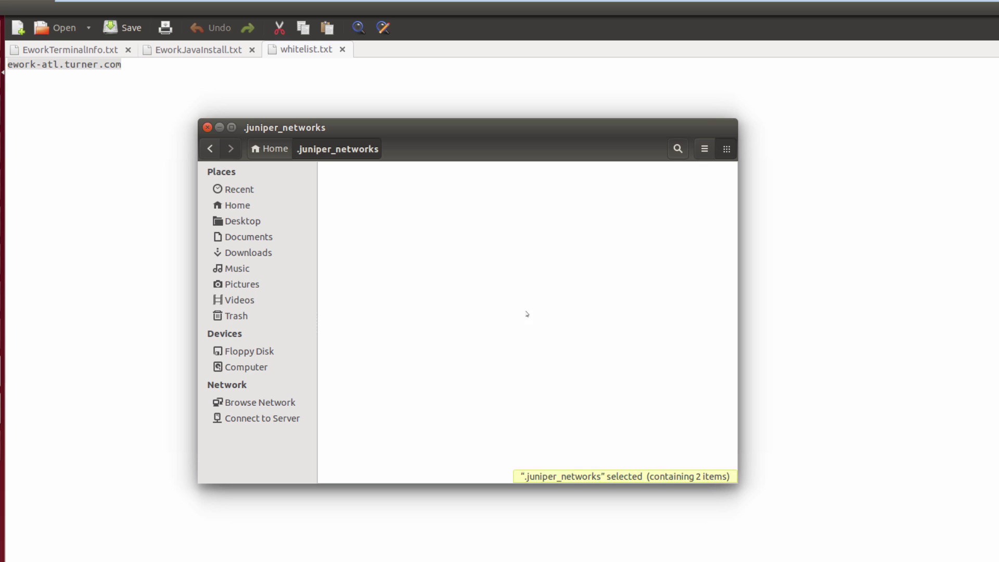
pyautogui.click(273, 150)
# Extract juniper_networks.tar into Home, creating a .juniper_networks (2) folder.
pyautogui.click(564, 381)
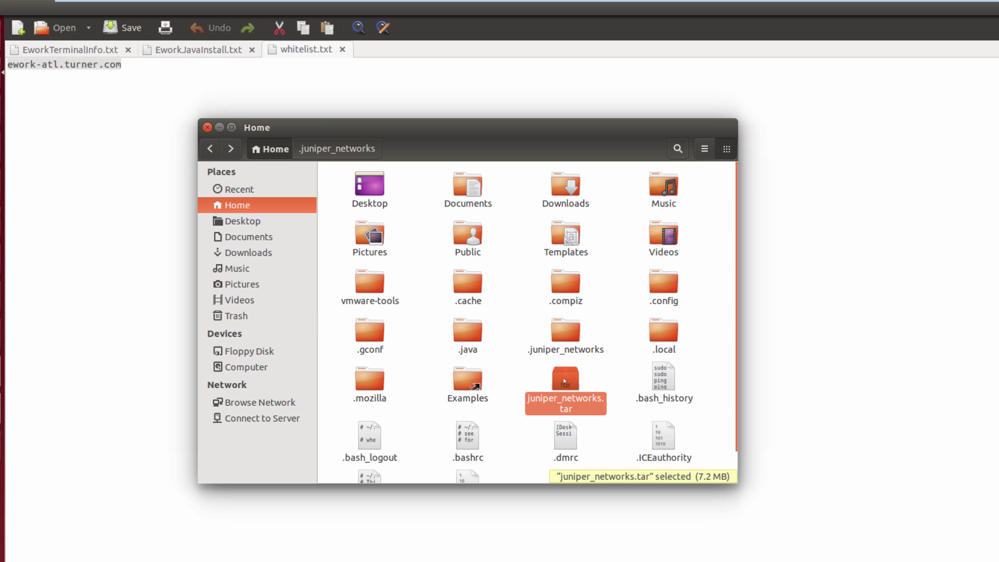
pyautogui.rightClick(564, 381)
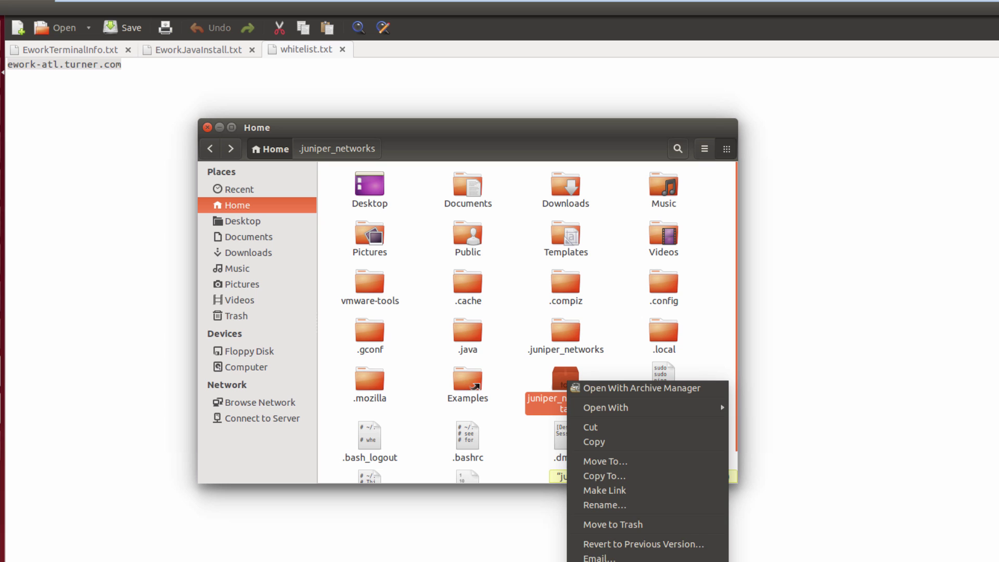
pyautogui.click(513, 376)
pyautogui.click(566, 326)
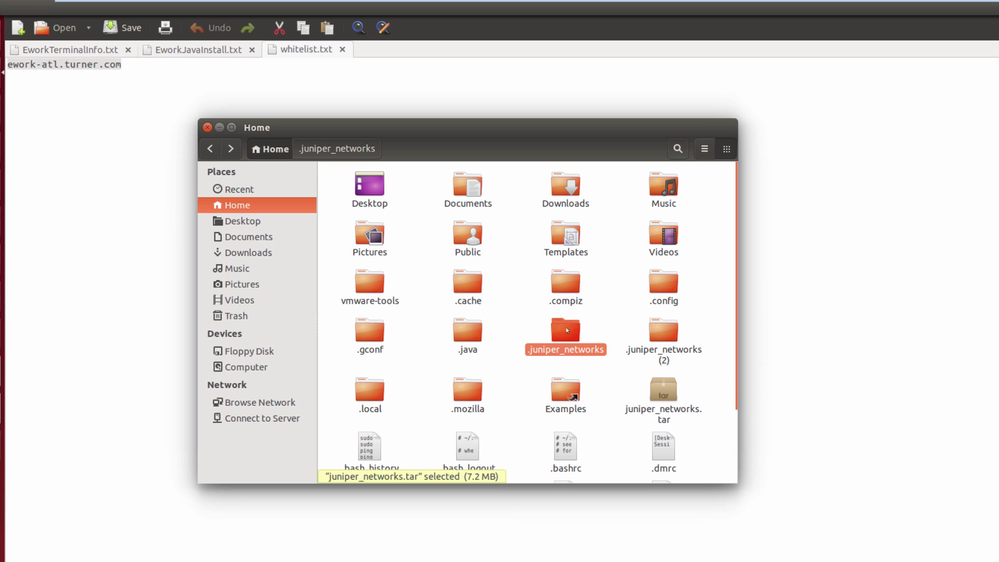
pyautogui.click(663, 360)
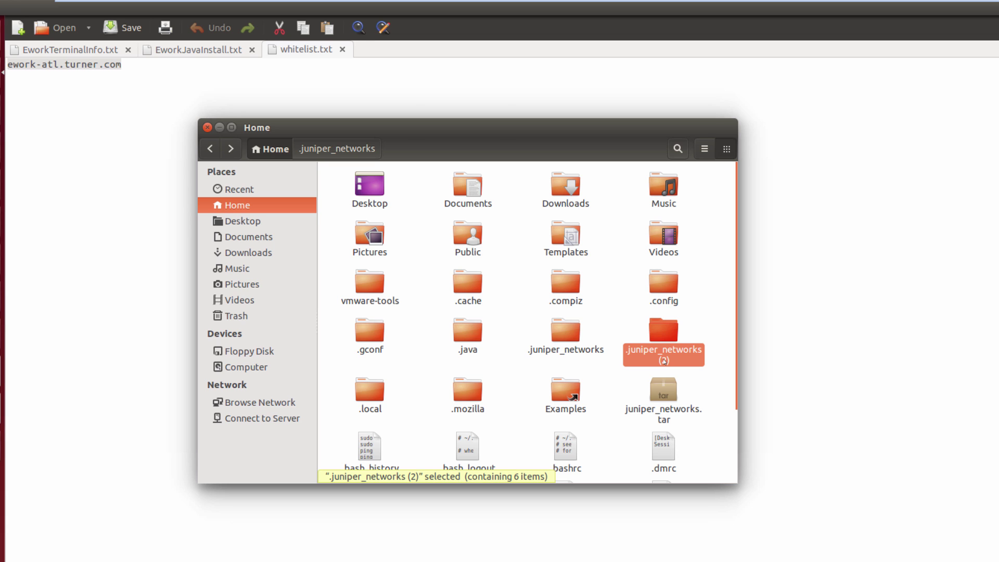
# Trash the old .juniper_networks folder, rename .juniper_networks (2) to .juniper_networks, and open it.
pyautogui.click(565, 331)
pyautogui.press('Delete')
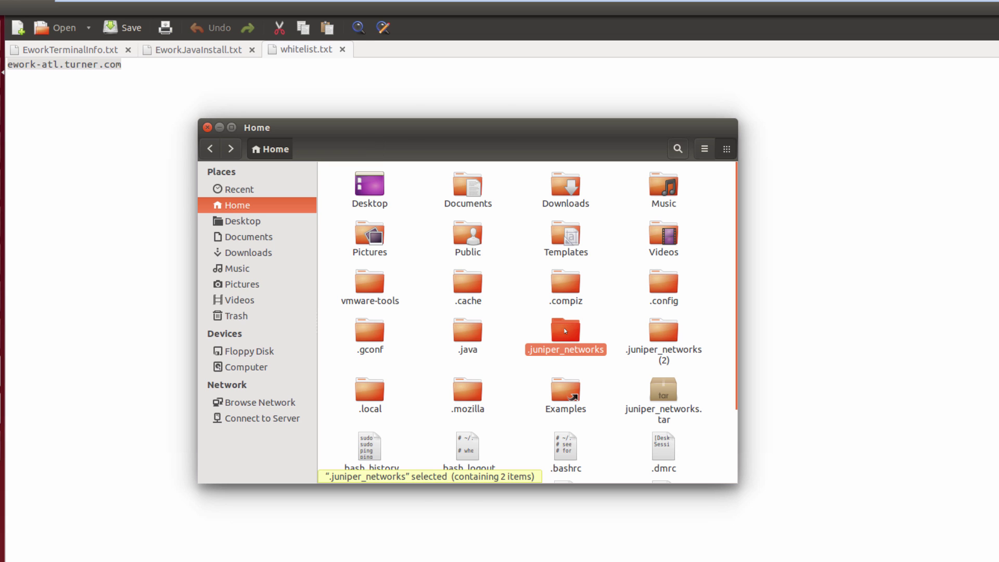
pyautogui.click(560, 338)
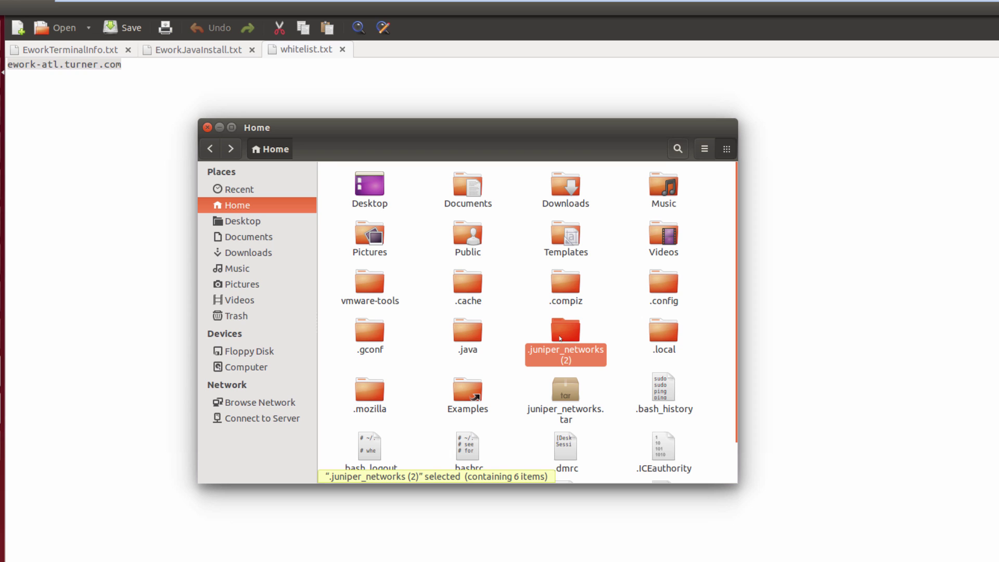
pyautogui.press('F2')
pyautogui.press('End')
pyautogui.press('BackSpace')
pyautogui.press('BackSpace')
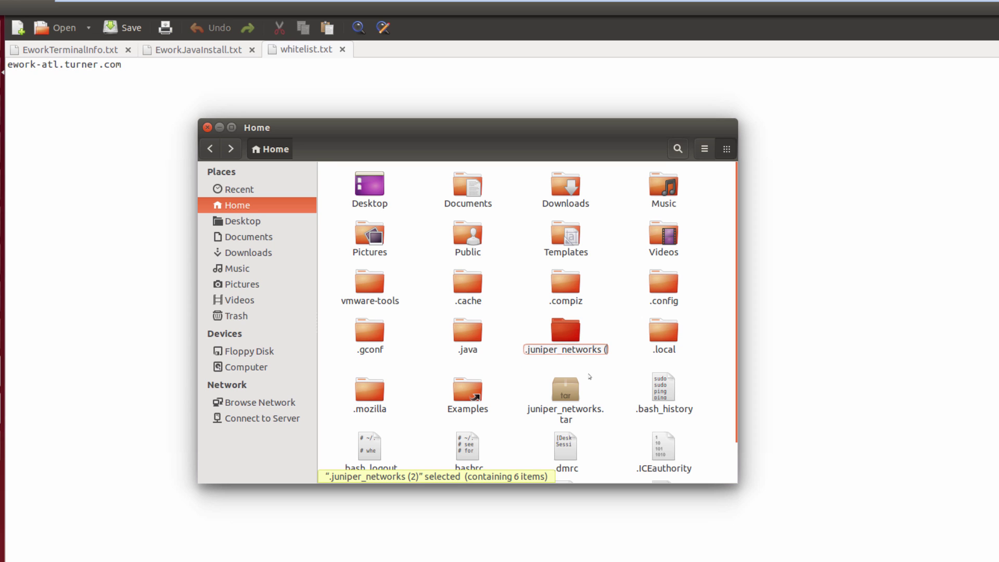
pyautogui.press('BackSpace')
pyautogui.press('BackSpace')
pyautogui.press('Return')
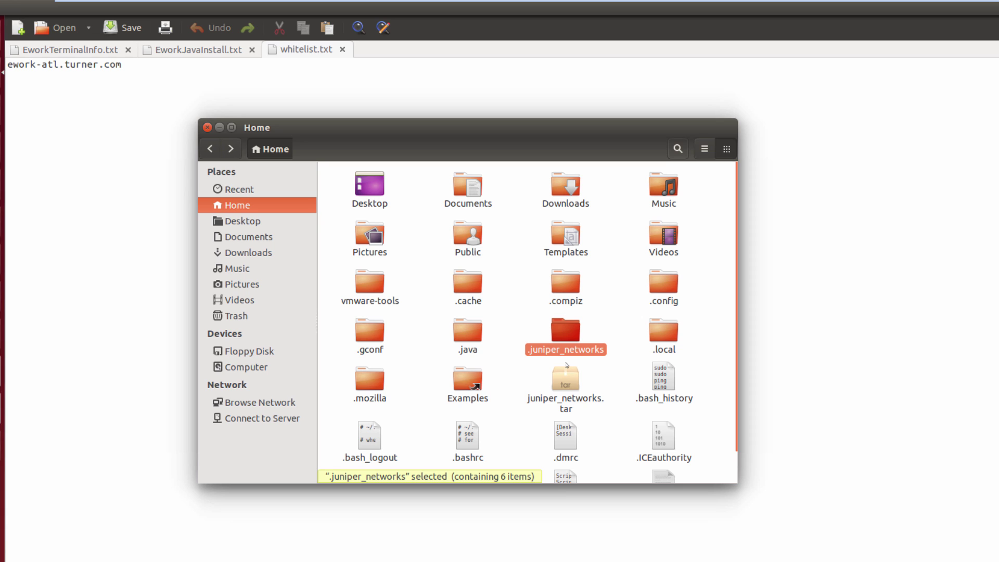
pyautogui.keyDown('ctrl'); pyautogui.click(564, 337); pyautogui.keyUp('ctrl')
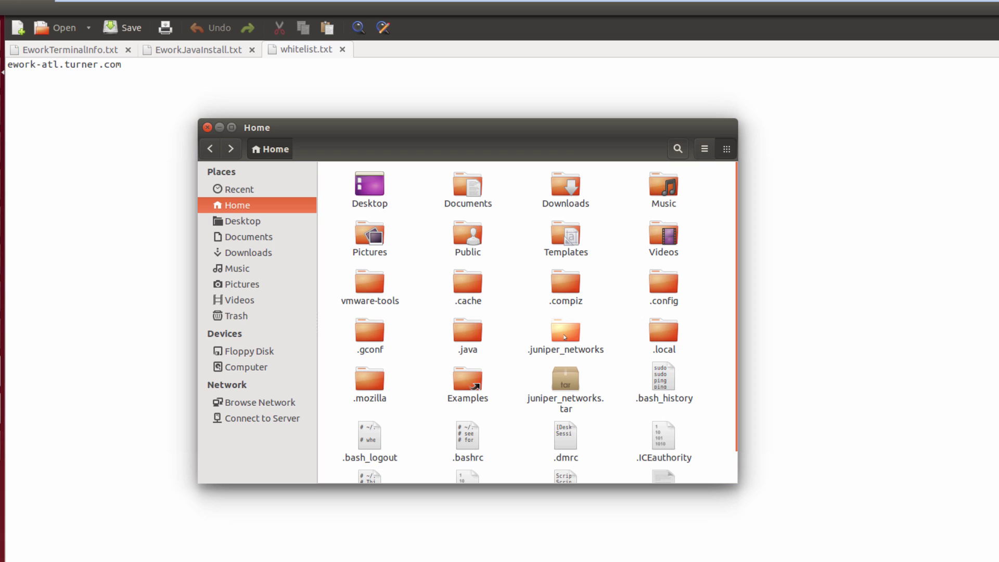
pyautogui.doubleClick(565, 337)
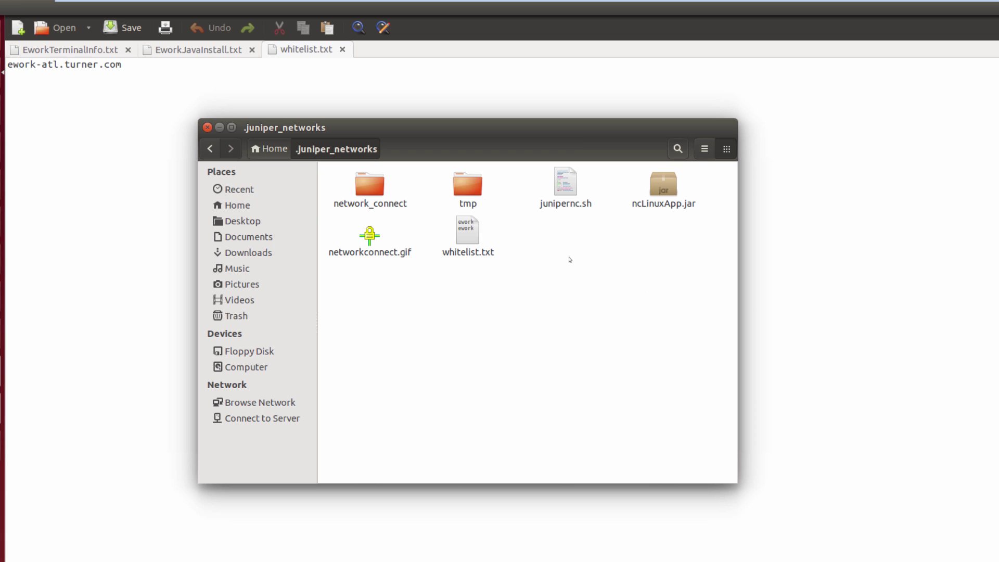
# Select junipernc.sh, go back up to the Home folder, and return to the terminal.
pyautogui.click(565, 185)
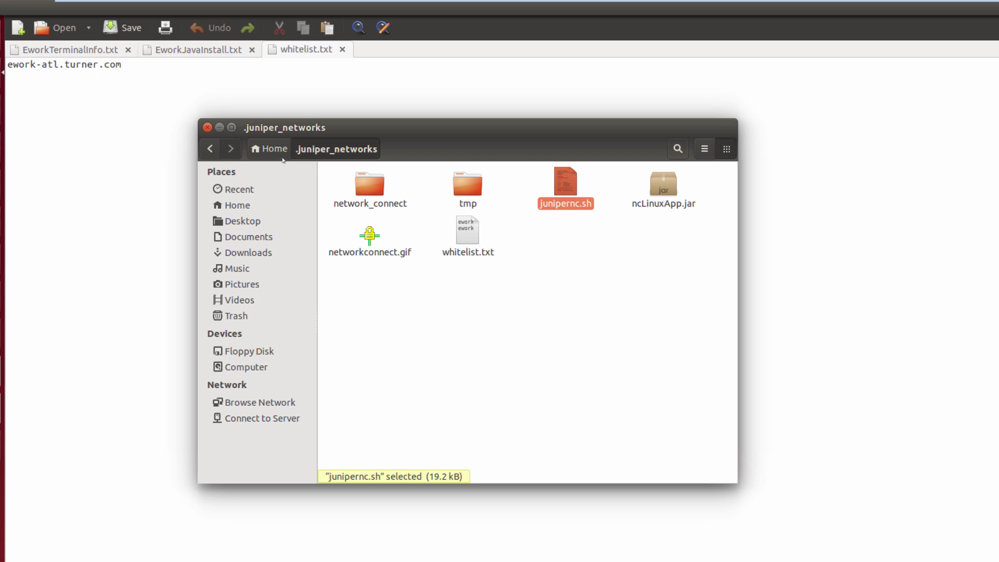
pyautogui.hotkey('alt', 'Up')
pyautogui.scroll(-1, 616, 404)
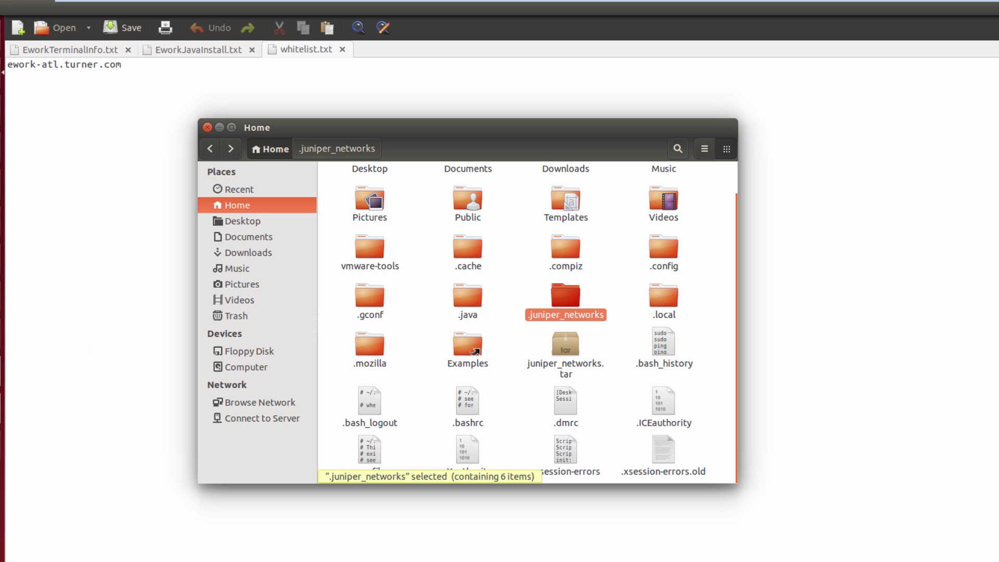
pyautogui.hotkey('alt', 'Tab')
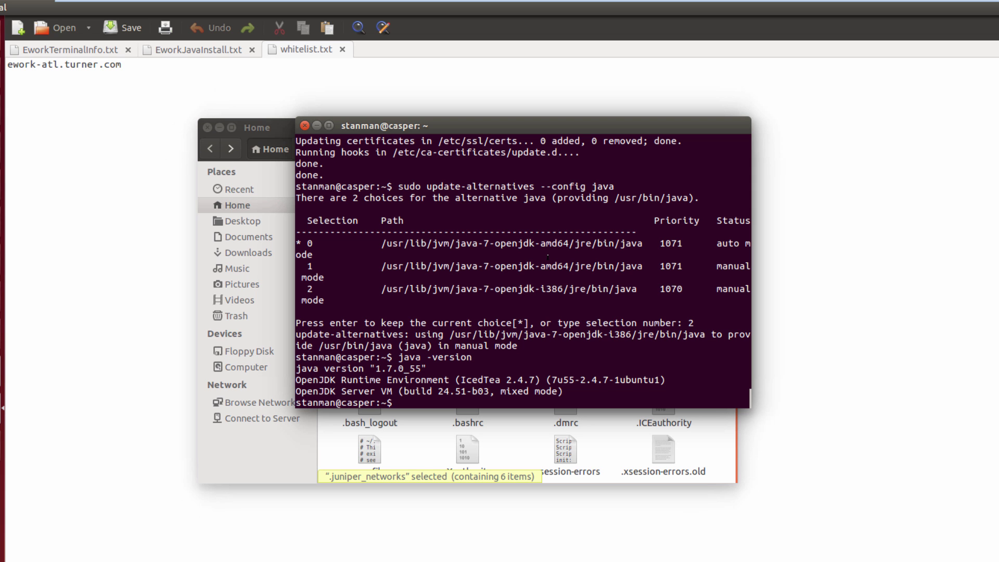
# Run pwd, change into .juniper_networks, and list its files with ls -l.
pyautogui.write('pwd')
pyautogui.press('Return')
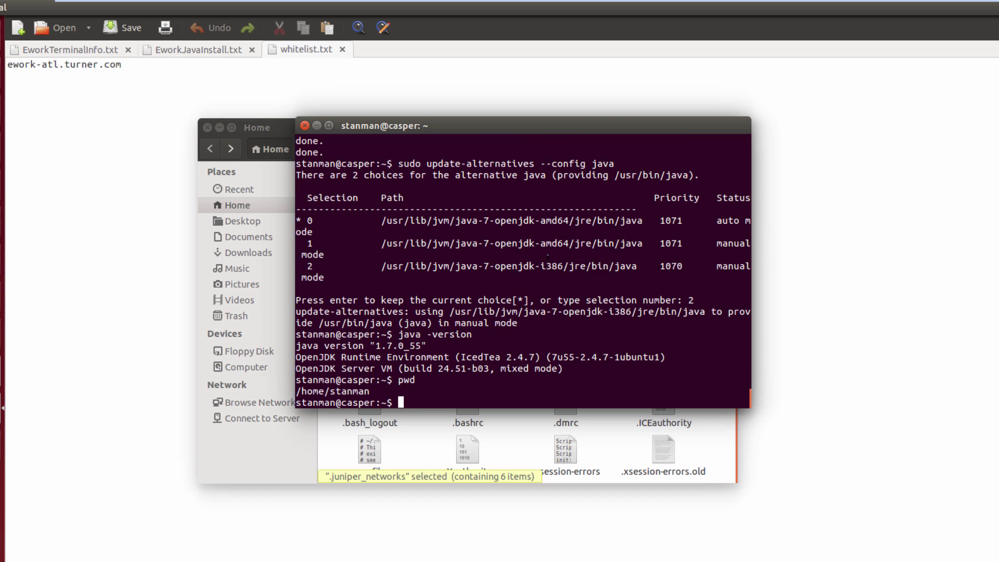
pyautogui.write('cd .jun')
pyautogui.press('Tab')
pyautogui.press('Return')
pyautogui.write('ls -l')
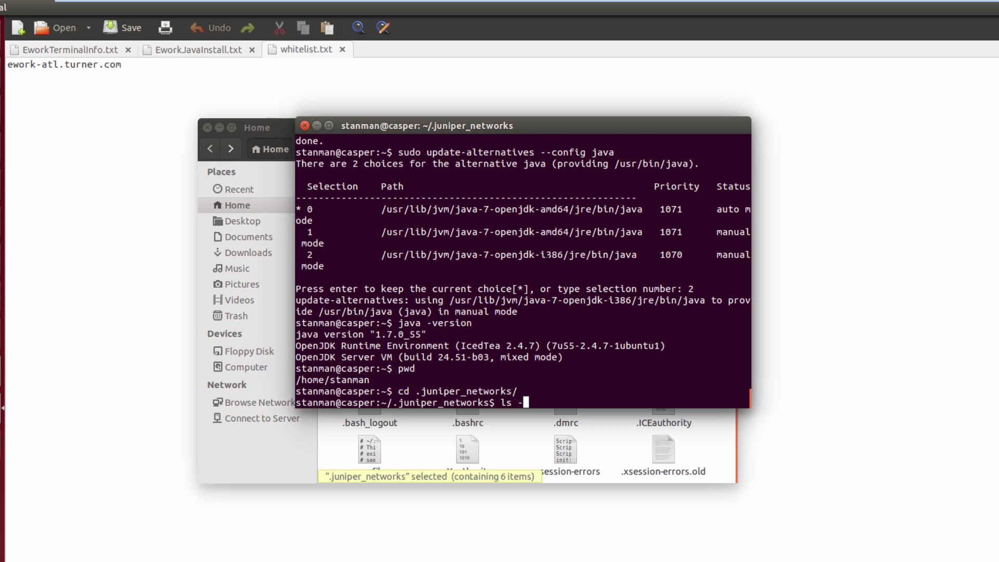
pyautogui.press('Return')
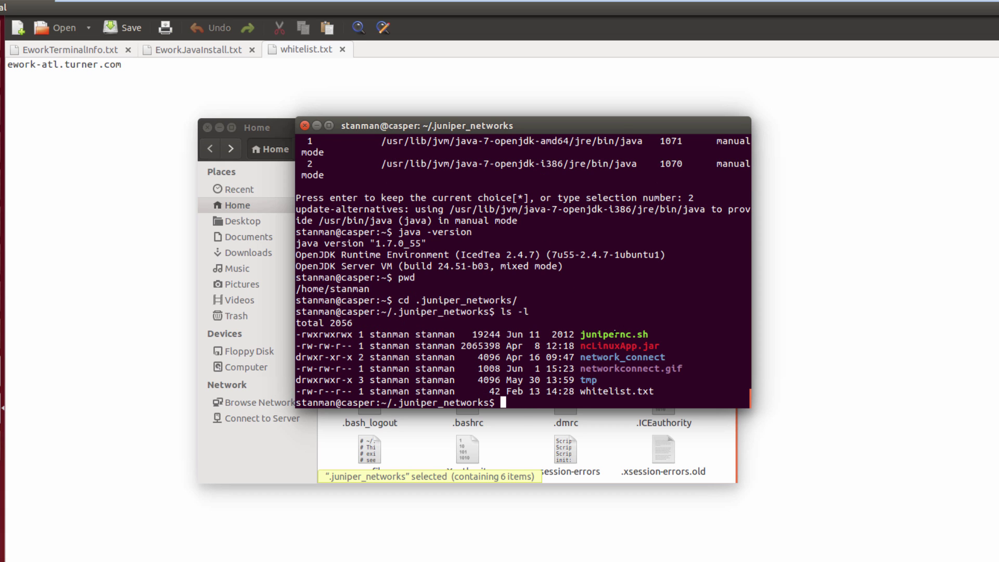
# Launch the VPN script with 'sh junipernc.sh'.
pyautogui.write('sh ju')
pyautogui.press('Tab')
pyautogui.press('Return')
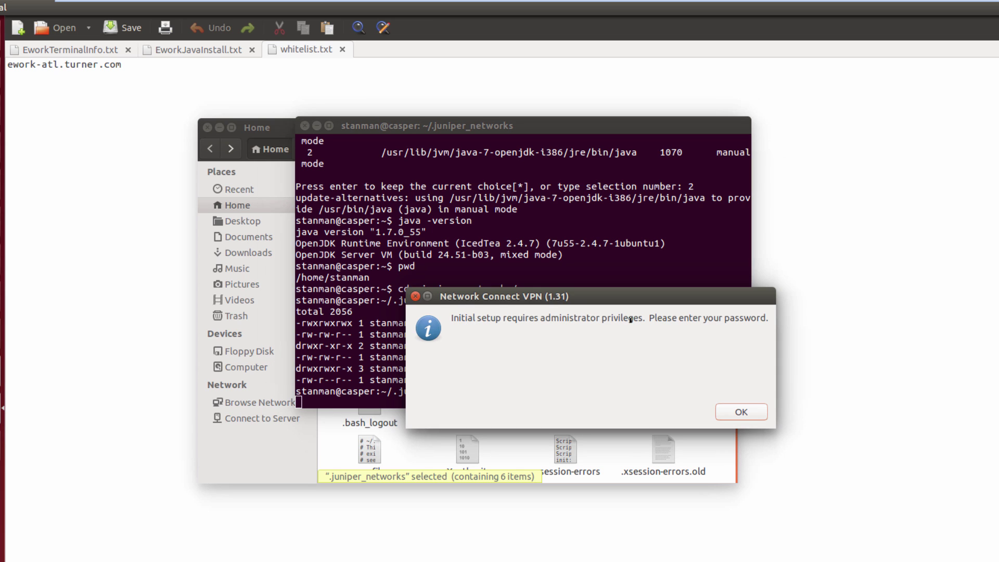
# Acknowledge the administrator notice and set the Network Connect server to ework-twd.turner.com.
pyautogui.click(744, 412)
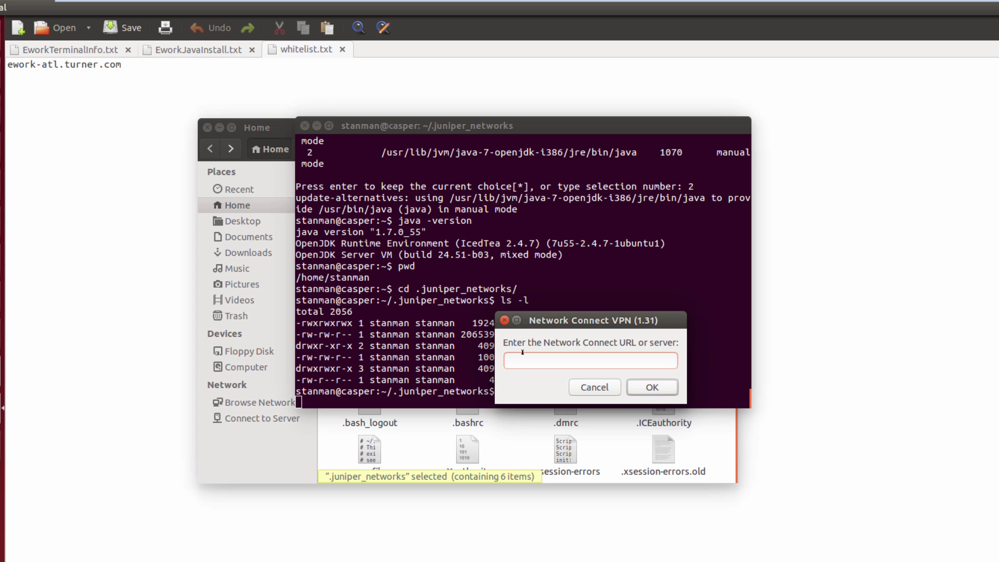
pyautogui.write('ework-twd.turner.com')
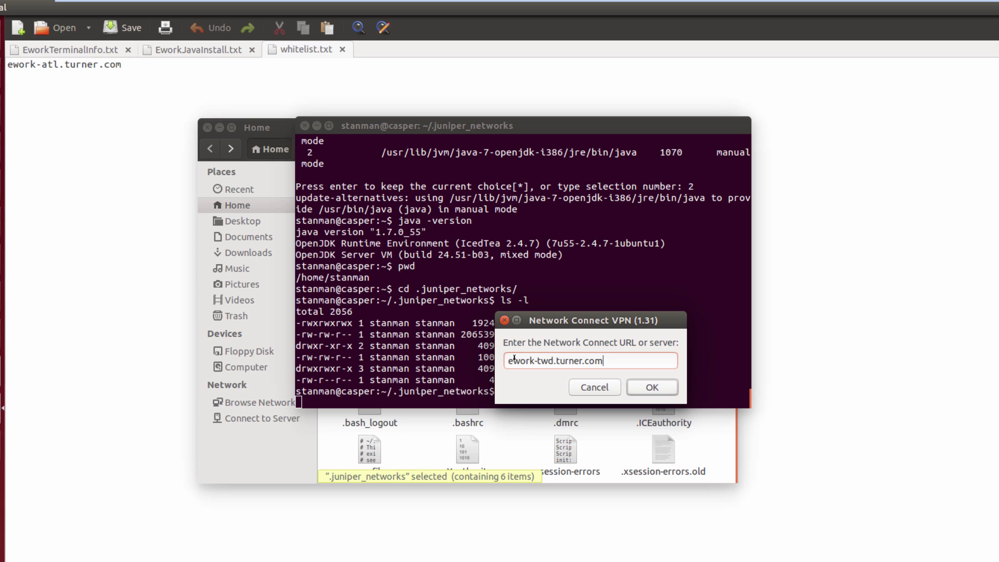
pyautogui.click(648, 390)
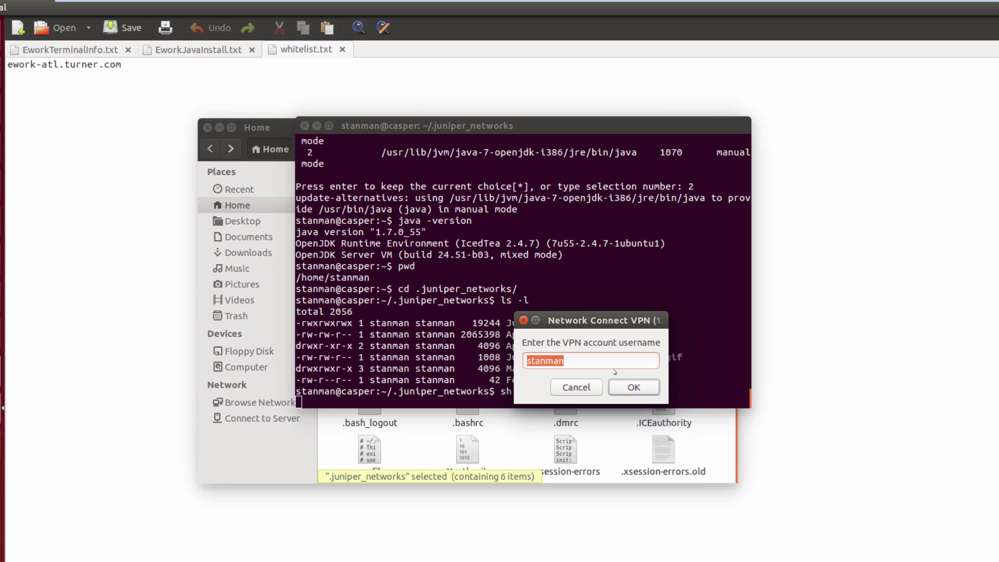
# Enter the account username, keep the Users realm, and type the PIN plus SecurID code.
pyautogui.click(630, 387)
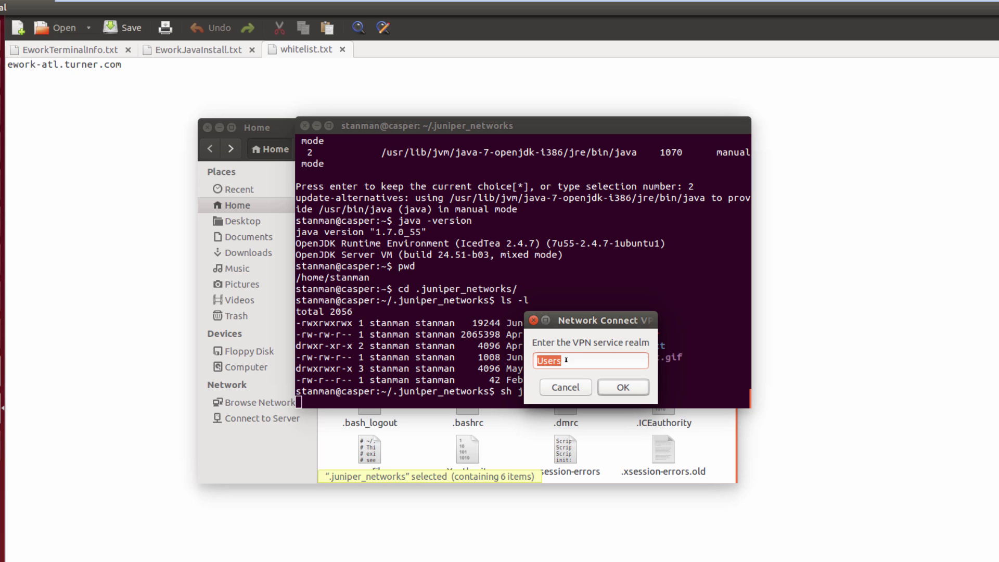
pyautogui.click(629, 385)
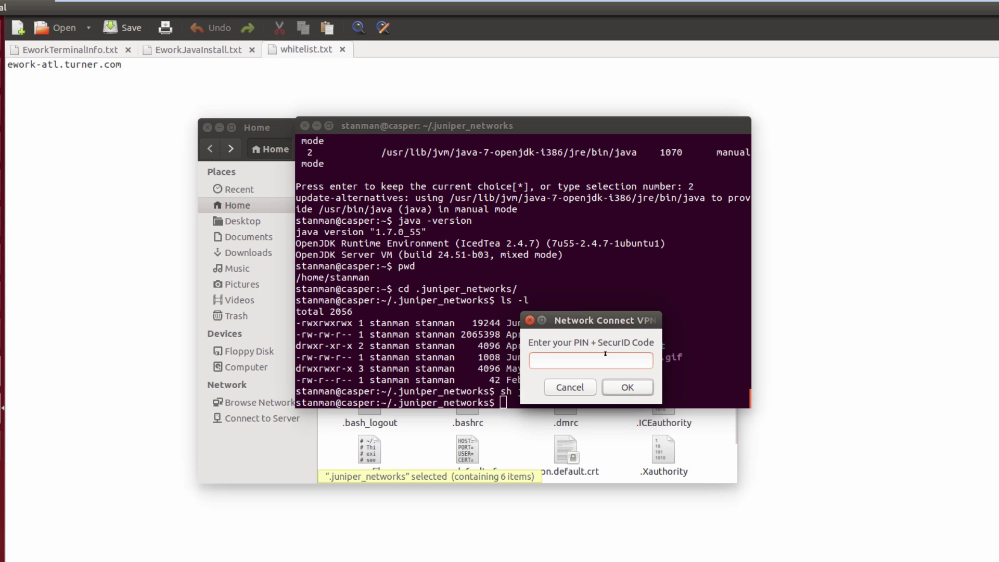
# Submit the PIN to connect, move the Network Connect window right, and enter 'ping scheduling-dev' in Terminal.
pyautogui.click(627, 386)
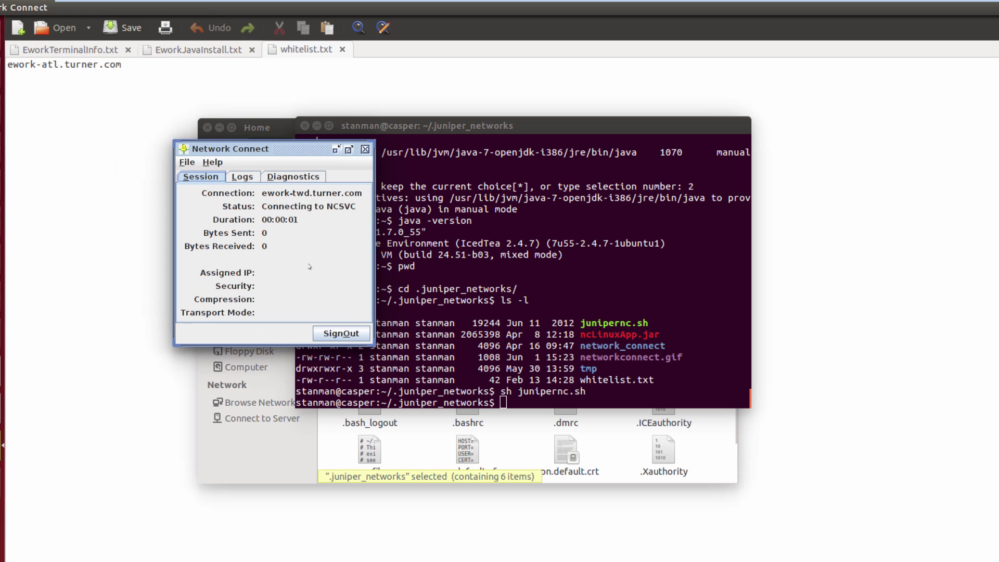
pyautogui.moveTo(272, 148); pyautogui.dragTo(877, 172)
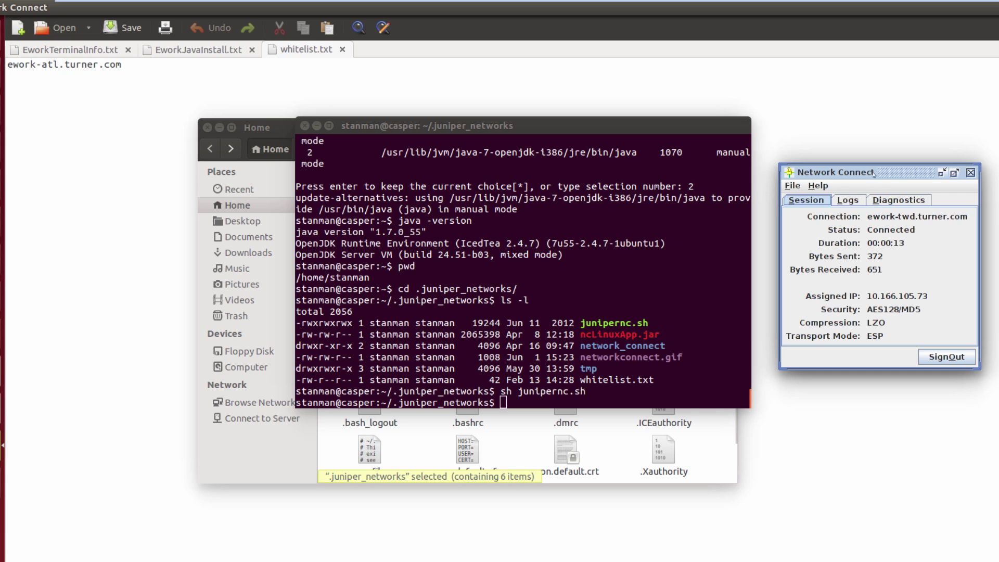
pyautogui.moveTo(874, 173); pyautogui.dragTo(863, 155)
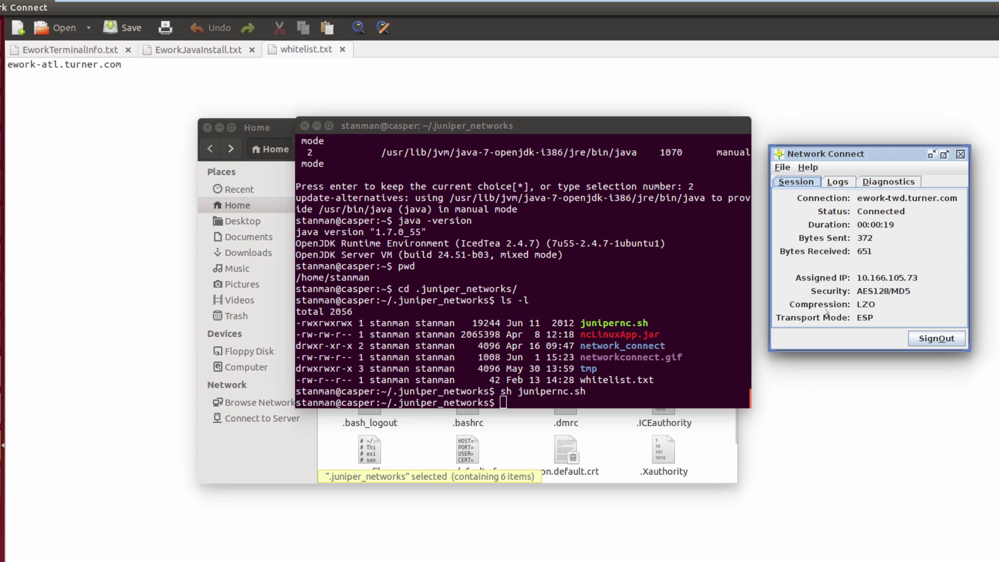
pyautogui.click(593, 345)
pyautogui.write('ping ')
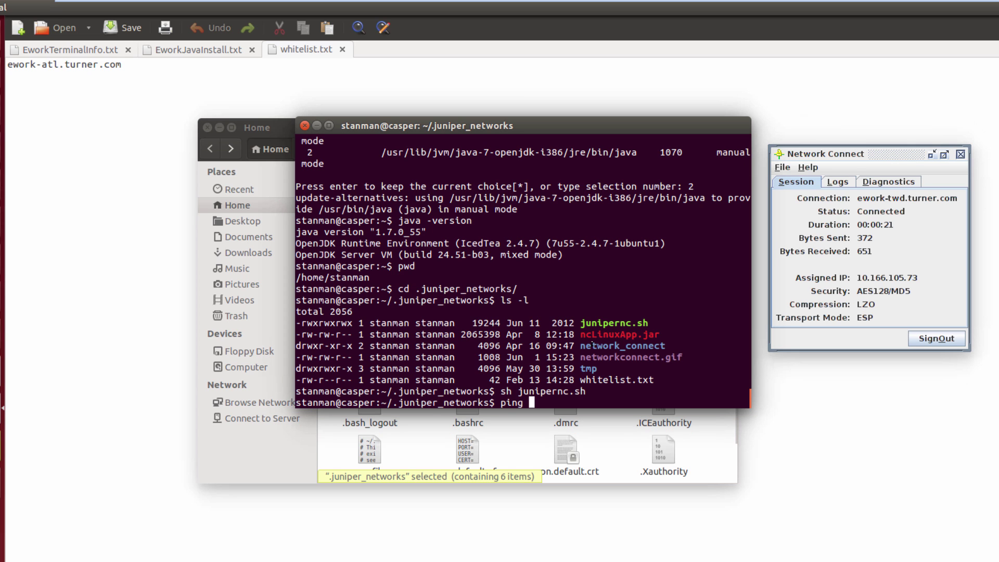
pyautogui.write('scheduling-de')
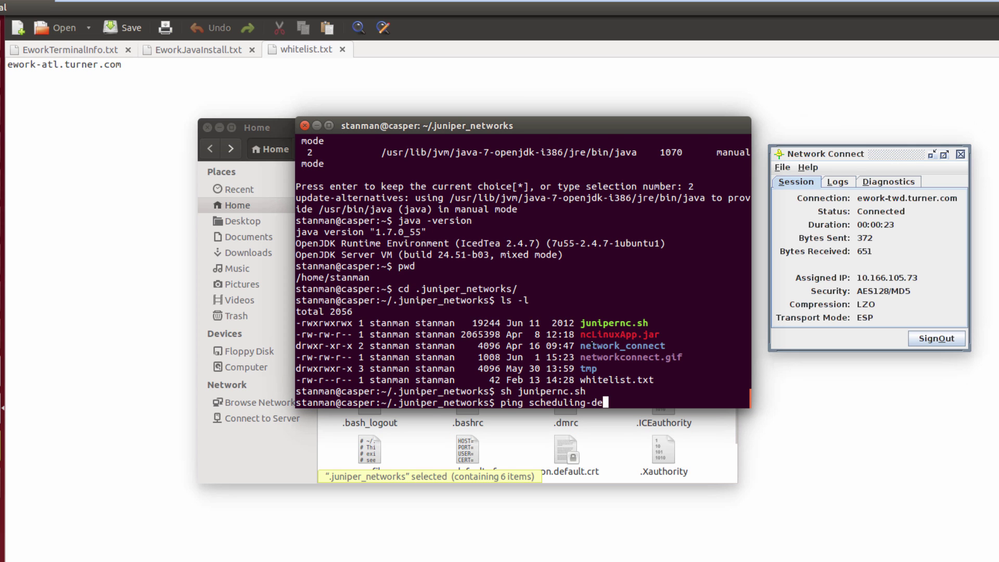
pyautogui.write('v')
# Ping scheduling-dev until five replies show 0% loss, return home with cd ~, and enter 'sudo update-alternatives --config java'.
pyautogui.press('Return')
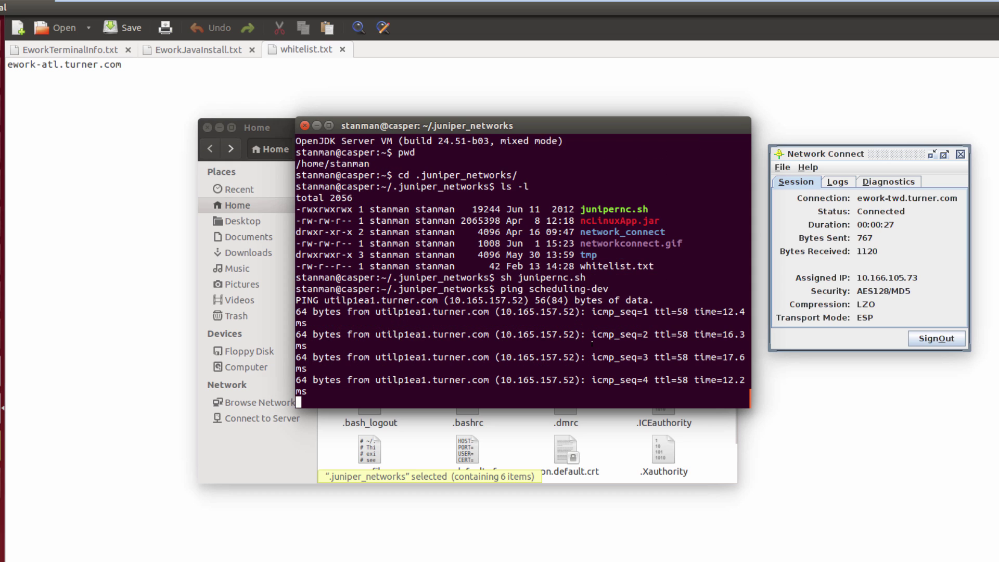
pyautogui.hotkey('ctrl', 'c')
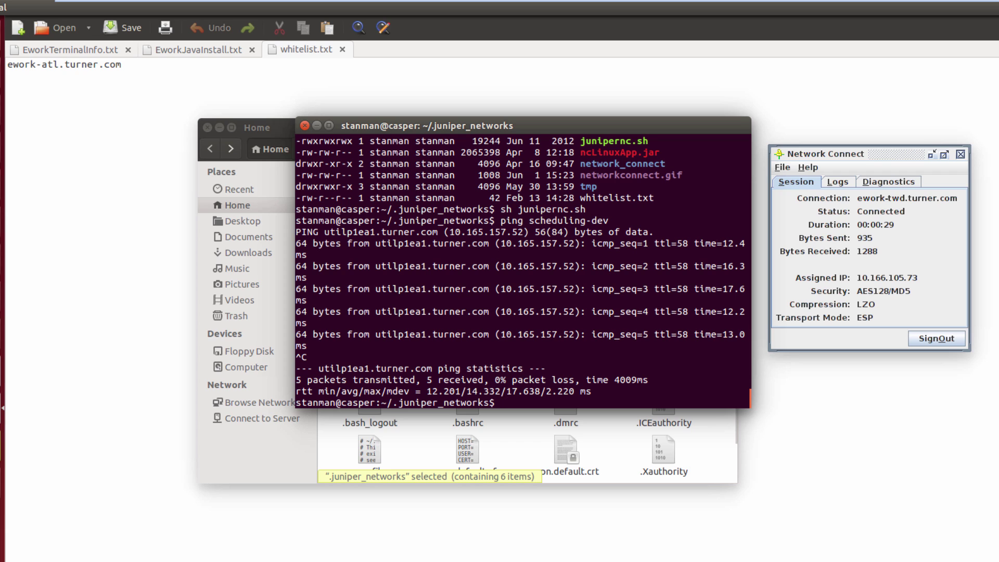
pyautogui.write('cd ')
pyautogui.write('~')
pyautogui.press('Return')
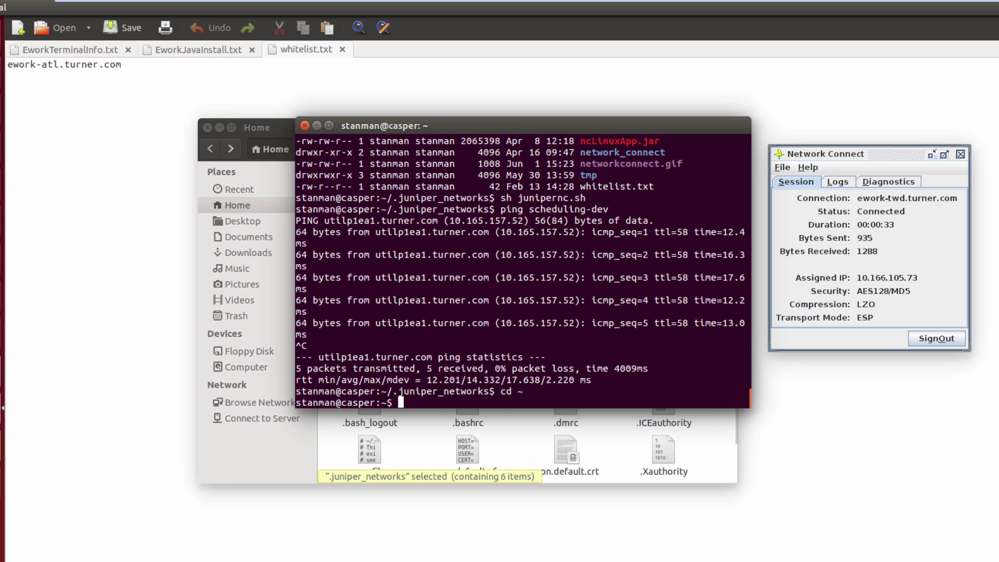
pyautogui.write('sudo update-alternatives')
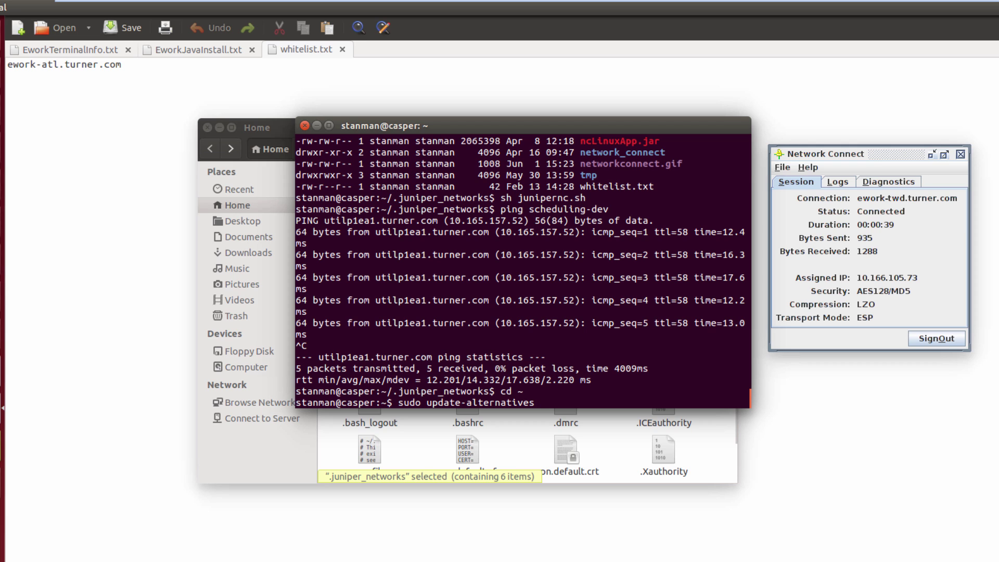
pyautogui.write(' --config java')
# Select option 1, the 64-bit amd64 Java, in update-alternatives.
pyautogui.press('Return')
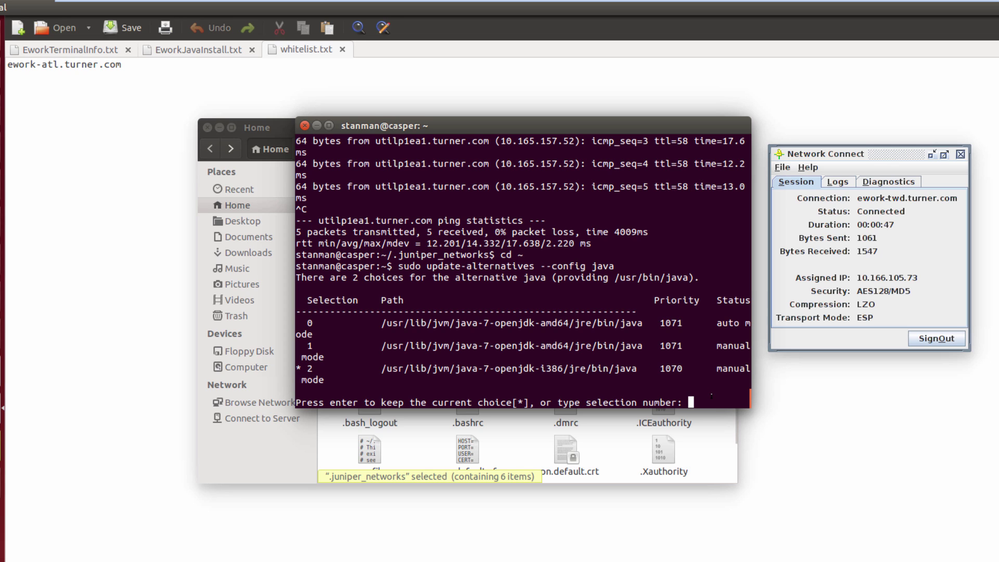
pyautogui.moveTo(535, 346); pyautogui.dragTo(579, 346)
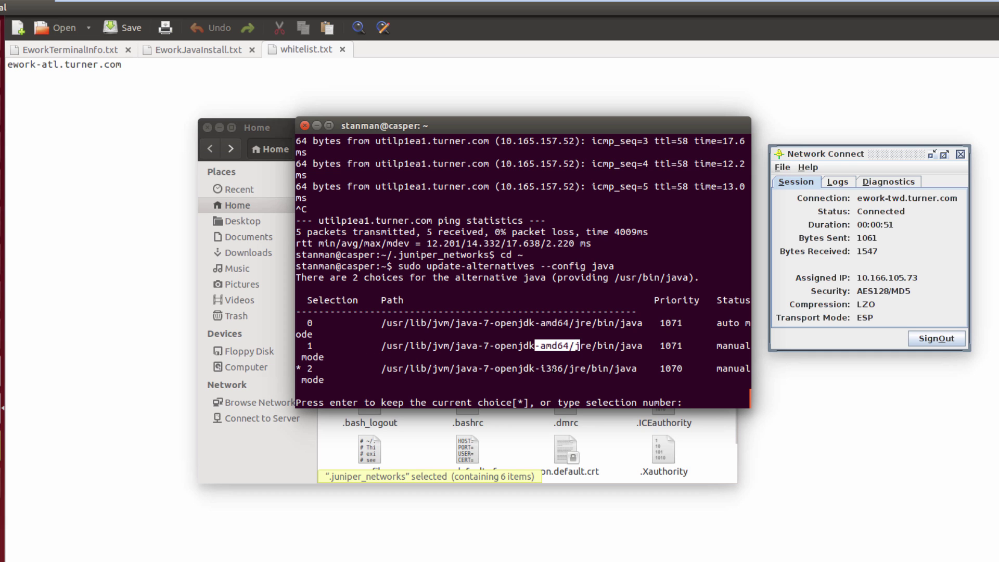
pyautogui.write('1')
pyautogui.press('Return')
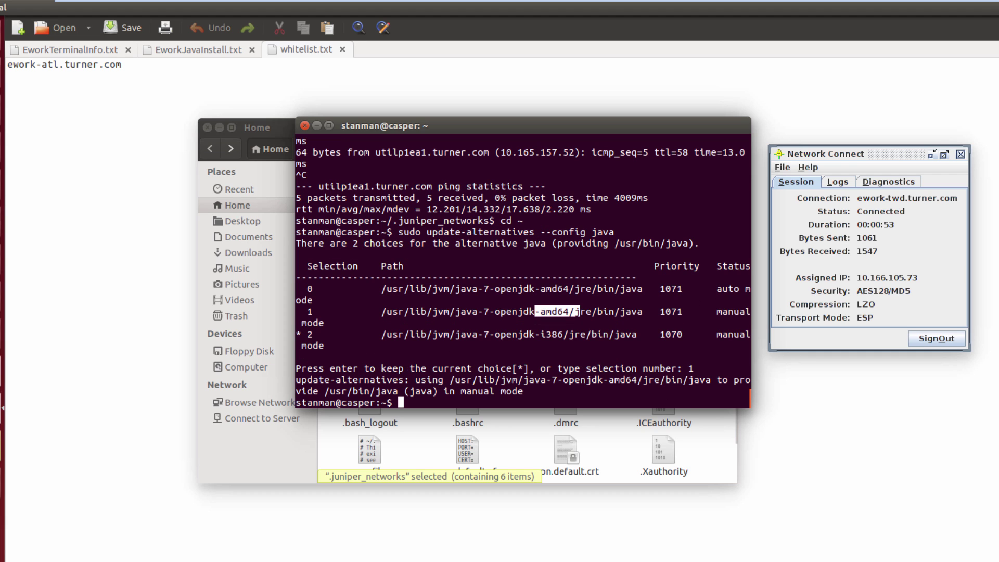
# Confirm with java -version that a 64-Bit Server VM is active, then rearrange the Terminal and Network Connect windows.
pyautogui.write('java -version')
pyautogui.press('Return')
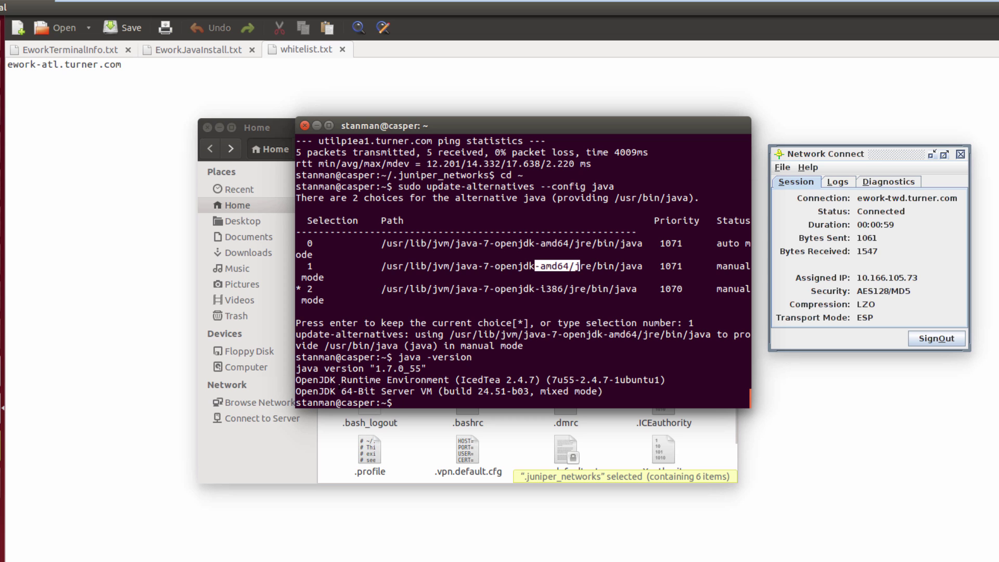
pyautogui.moveTo(341, 391); pyautogui.dragTo(426, 391)
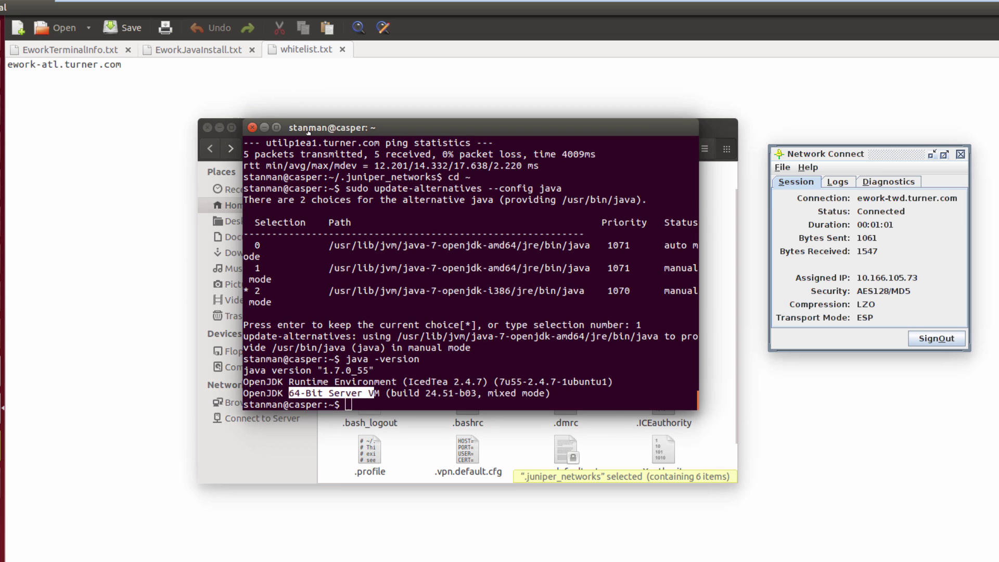
pyautogui.moveTo(396, 126); pyautogui.dragTo(180, 135)
pyautogui.moveTo(877, 164); pyautogui.dragTo(682, 242)
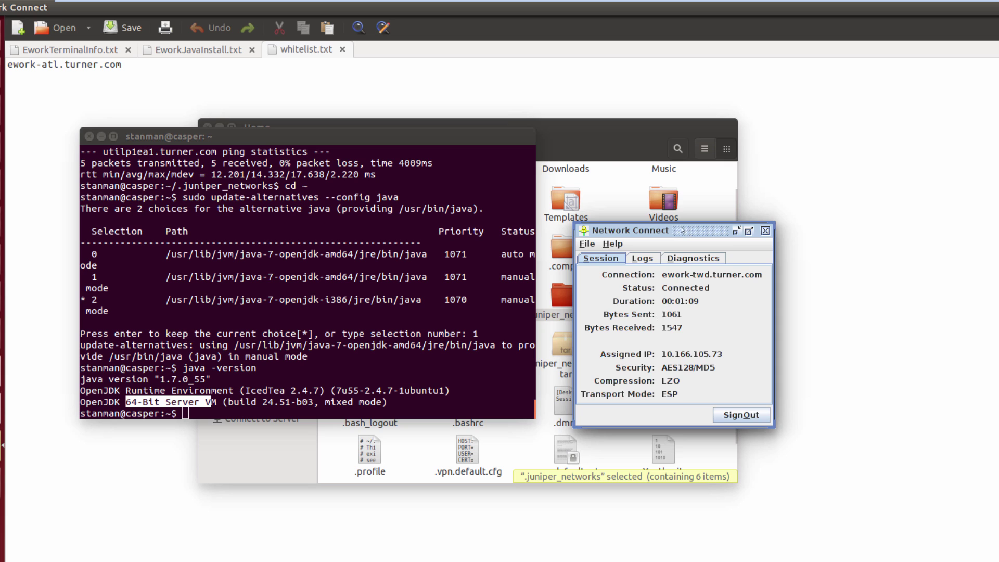
# Sign out of the Network Connect VPN session and decline restarting it.
pyautogui.moveTo(692, 301); pyautogui.dragTo(916, 279)
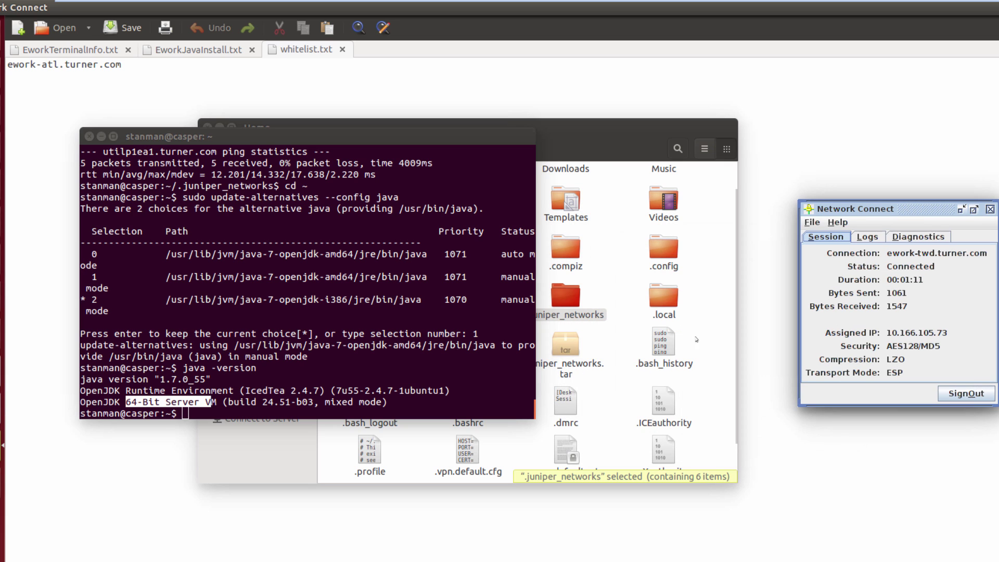
pyautogui.click(340, 348)
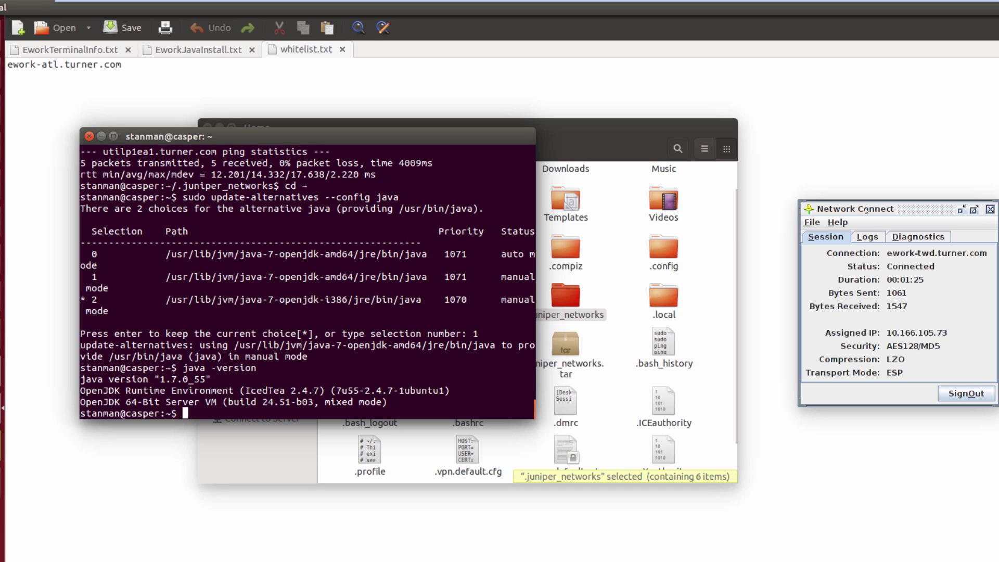
pyautogui.moveTo(874, 208); pyautogui.dragTo(849, 195)
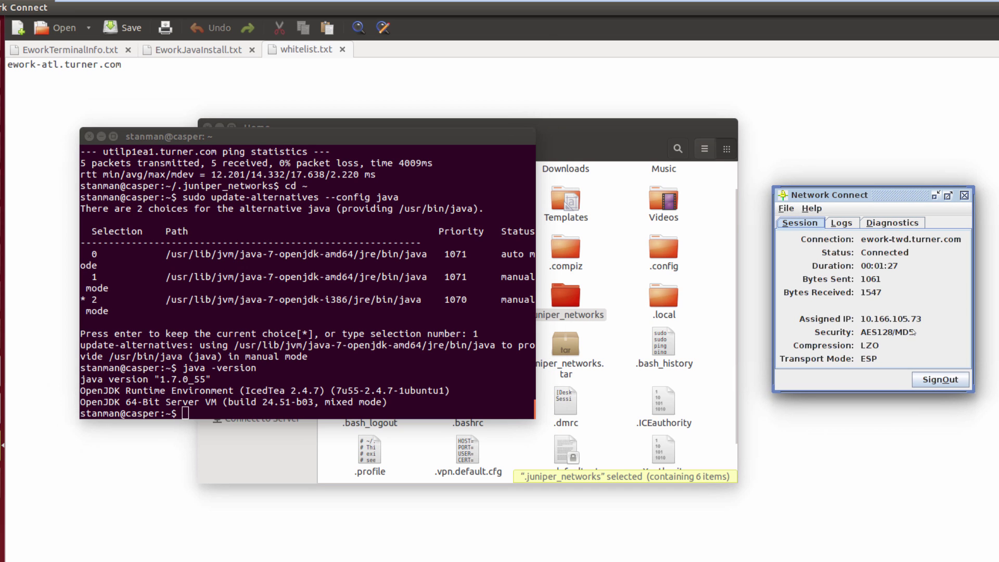
pyautogui.click(933, 379)
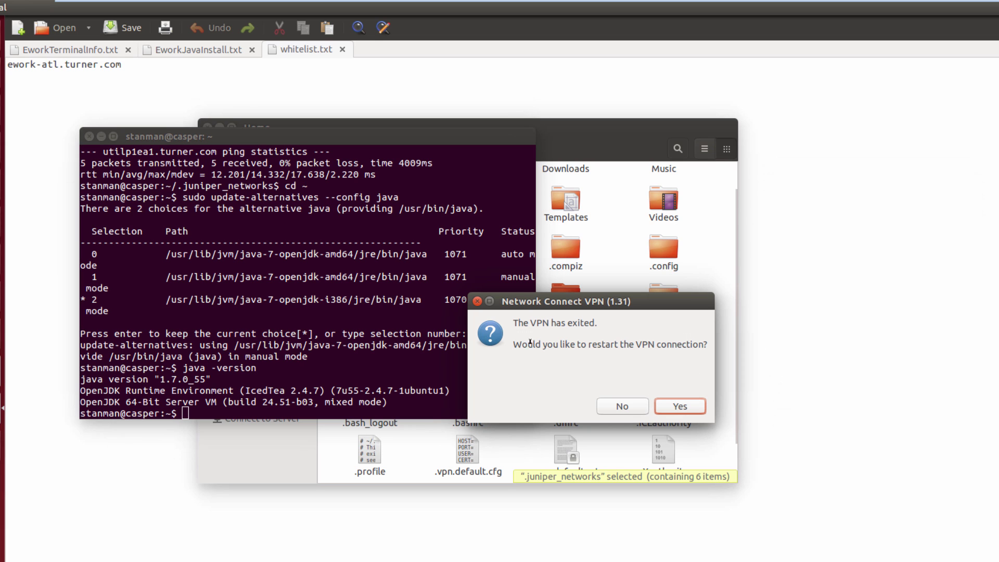
pyautogui.click(622, 405)
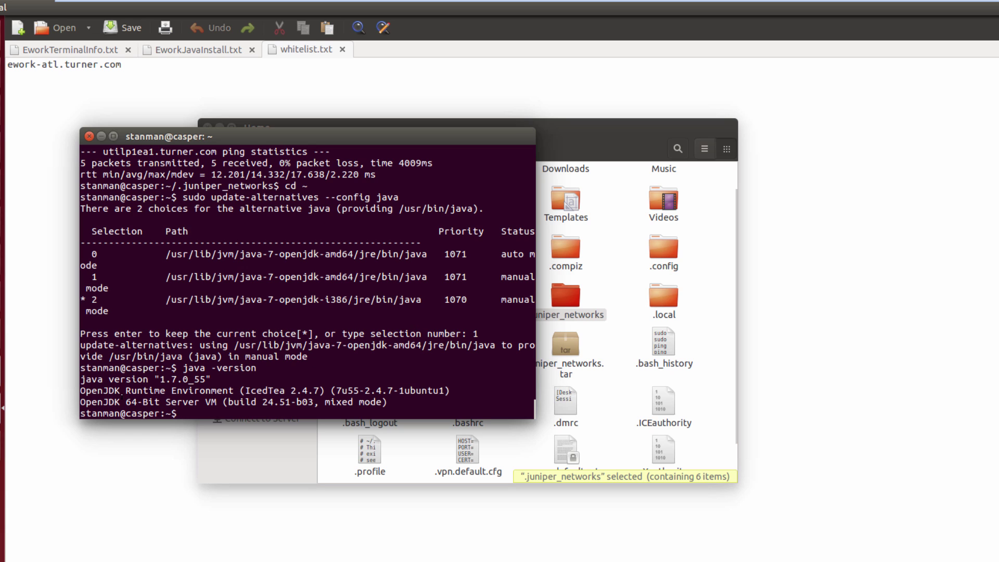
pyautogui.tripleClick(140, 401)
pyautogui.click(228, 377)
# Change into .juniper_networks and run sh junipernc.sh.
pyautogui.write('cd .ju')
pyautogui.press('Tab')
pyautogui.press('Return')
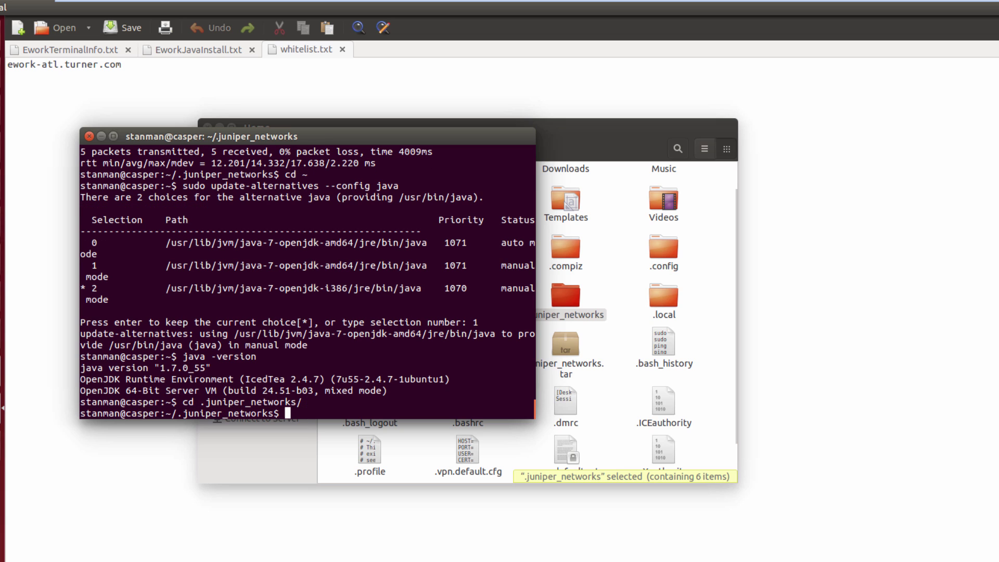
pyautogui.write('sh ju')
pyautogui.press('Tab')
pyautogui.press('Return')
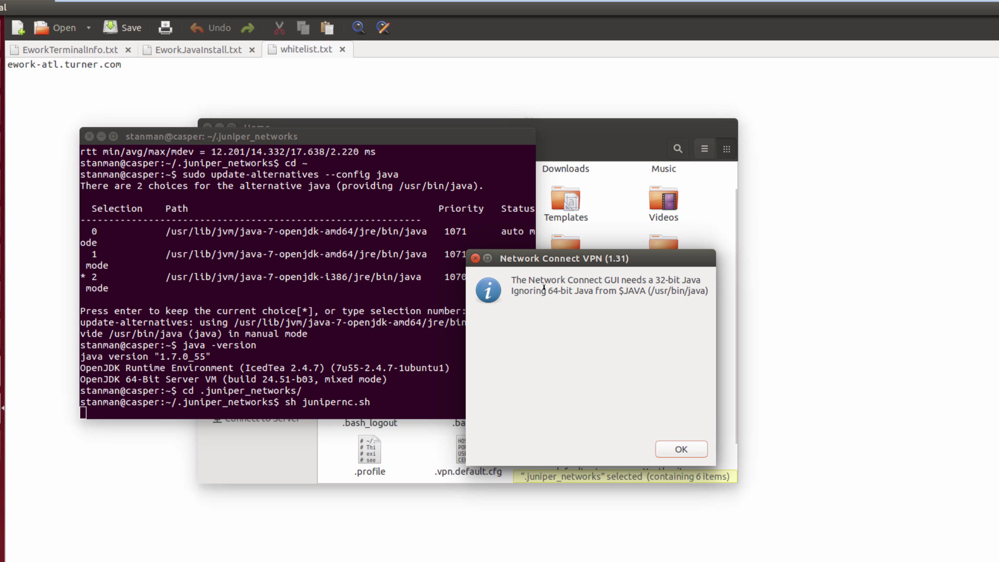
# Acknowledge the 32-bit Java notice, cancel the Java folder chooser, and dismiss the missing 32-bit Java error.
pyautogui.moveTo(548, 291); pyautogui.dragTo(694, 279)
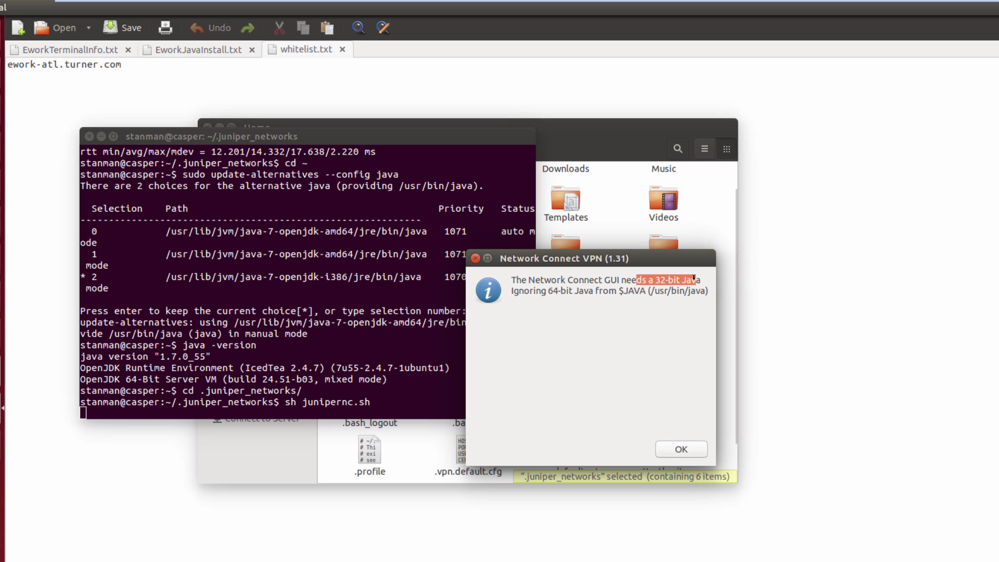
pyautogui.click(679, 448)
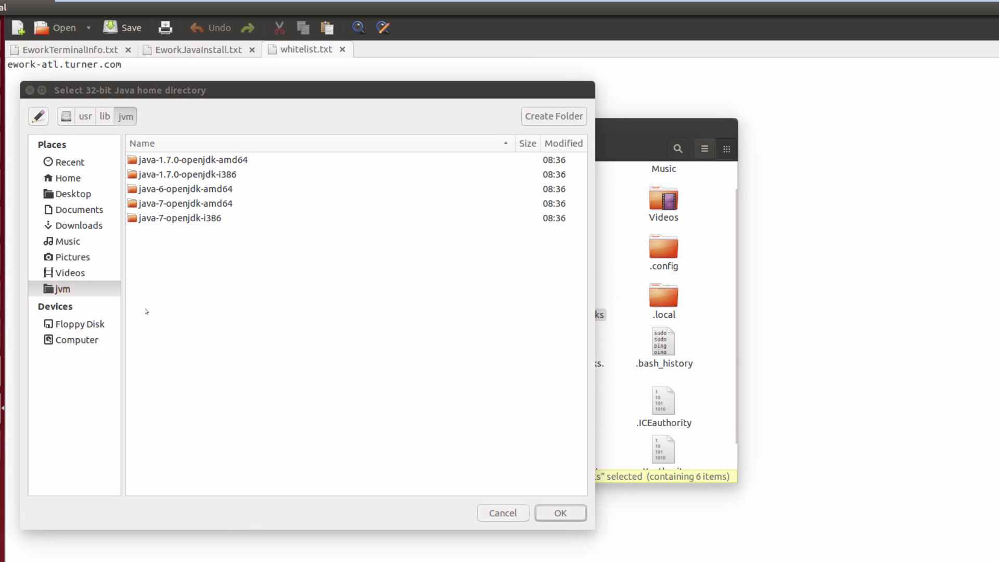
pyautogui.hotkey('alt', 'Tab')
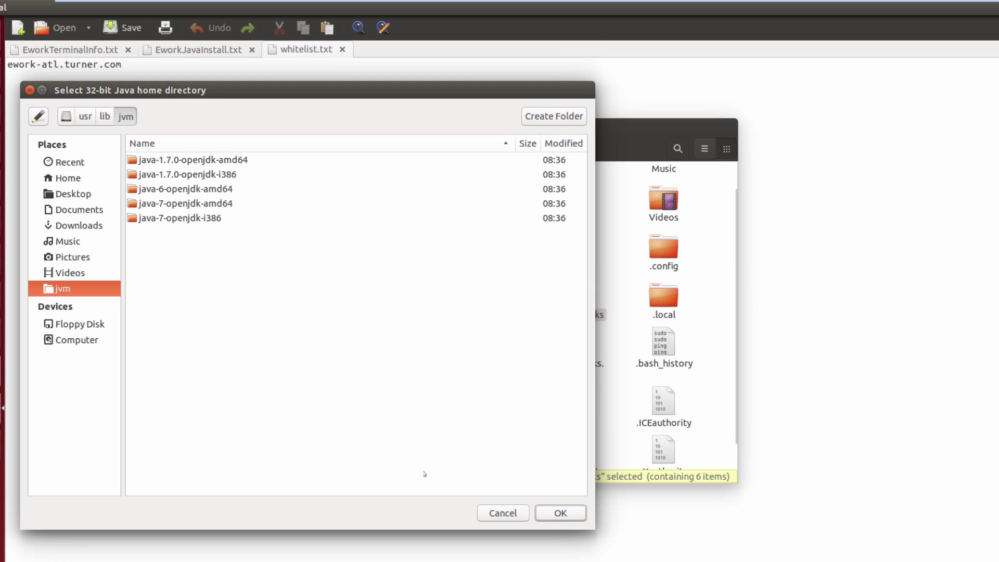
pyautogui.click(503, 513)
pyautogui.click(730, 463)
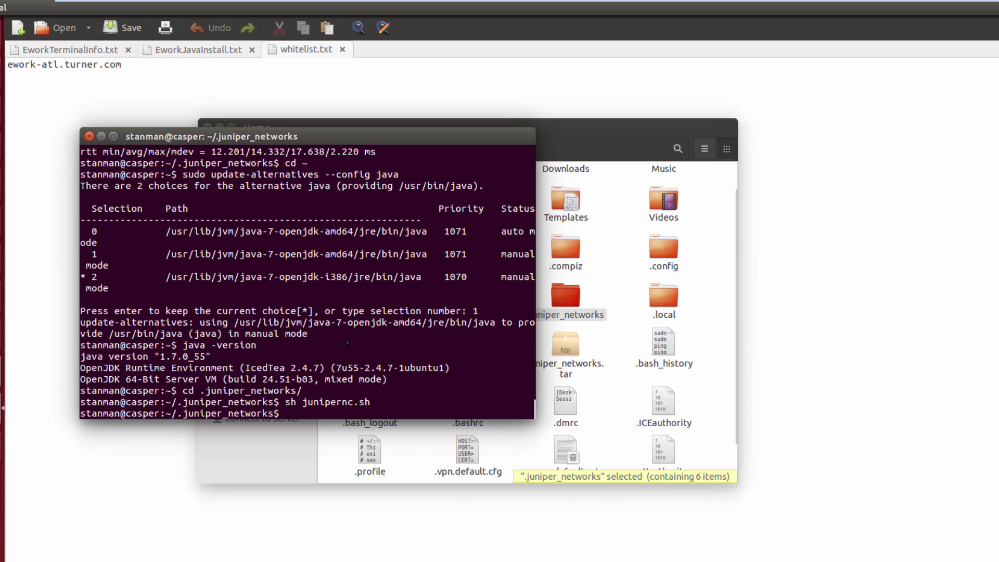
# Switch the system Java to option 2, the i386 version, via update-alternatives.
pyautogui.press('Up')
pyautogui.press('Up')
pyautogui.press('Up')
pyautogui.press('Up')
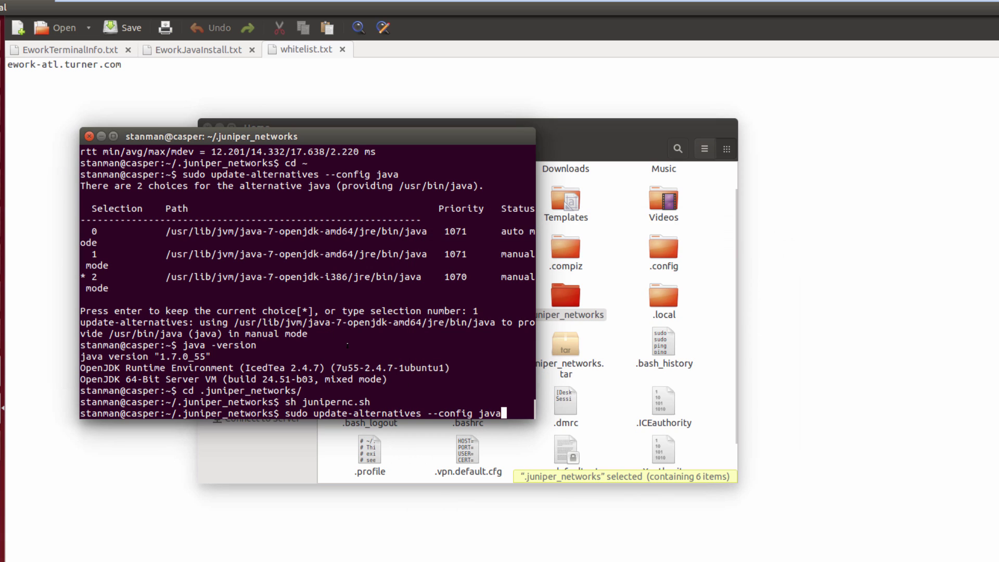
pyautogui.press('Return')
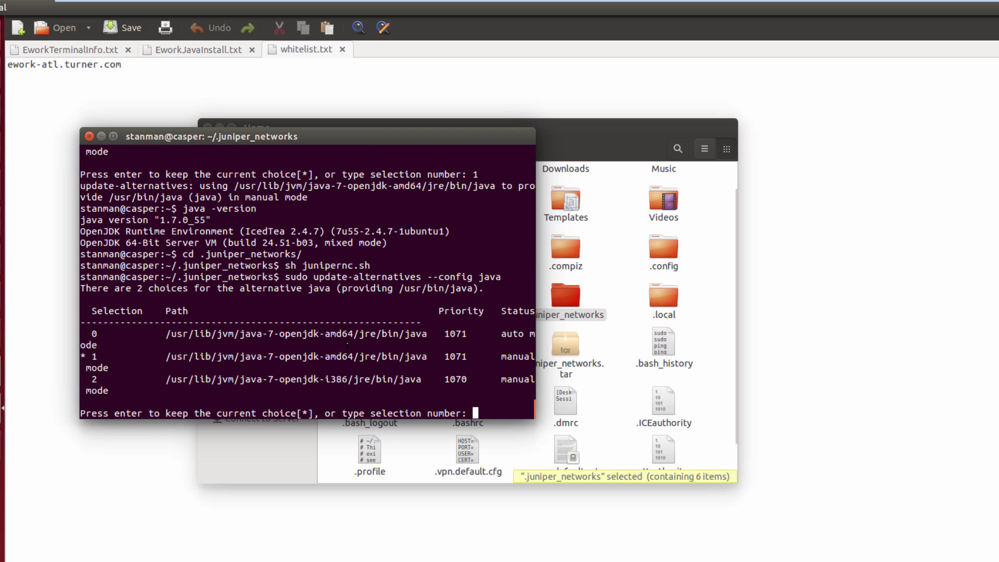
pyautogui.write('2')
pyautogui.press('Return')
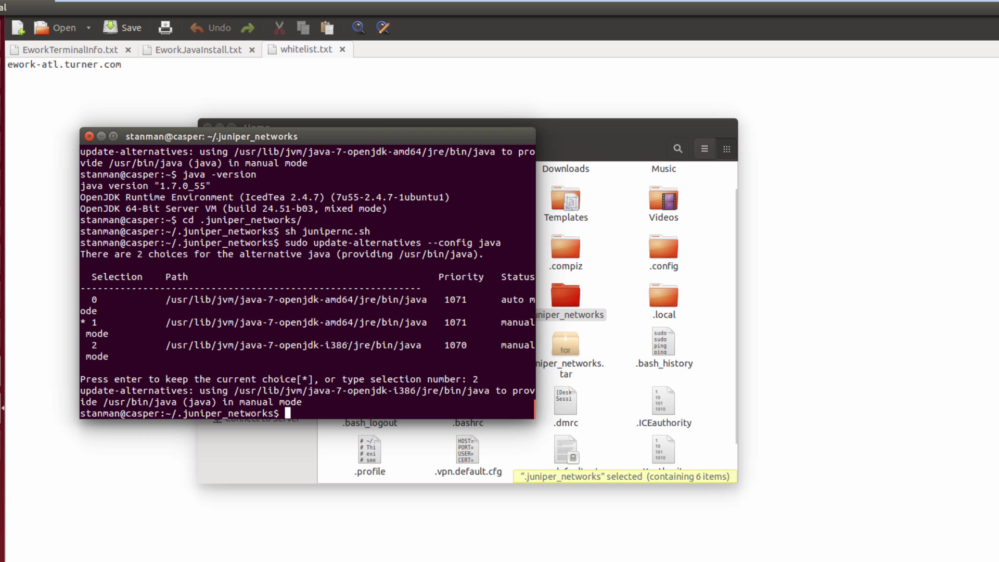
# Rerun junipernc.sh and submit the PIN plus SecurID code to reconnect the VPN.
pyautogui.press('Up')
pyautogui.press('Up')
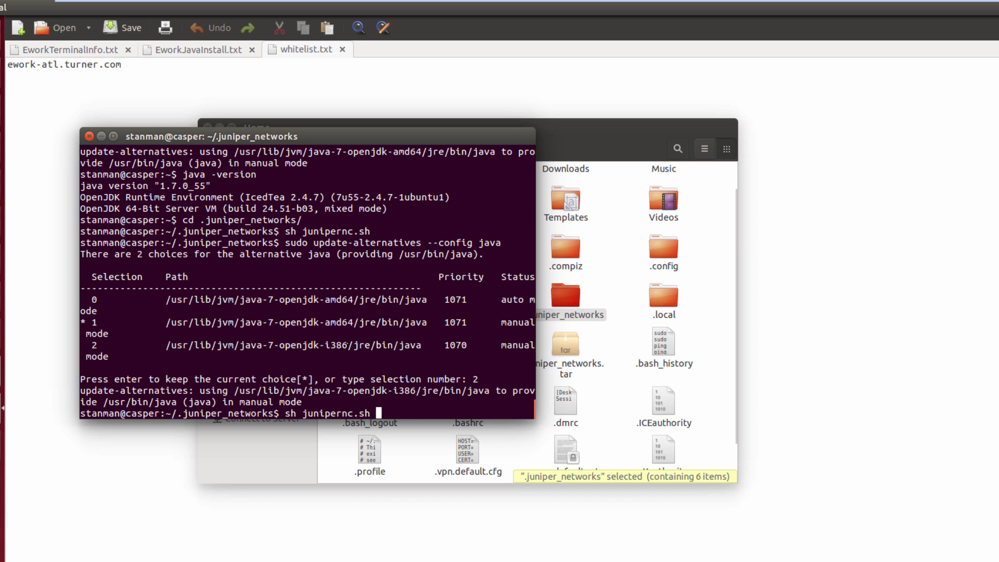
pyautogui.press('Return')
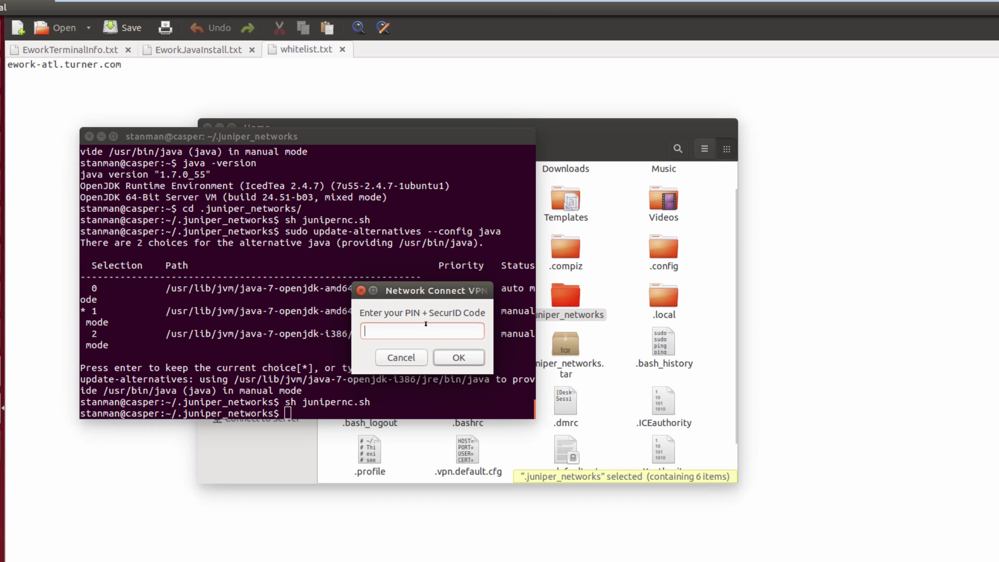
pyautogui.write('••••••')
pyautogui.write('••')
pyautogui.press('BackSpace')
pyautogui.press('BackSpace')
pyautogui.press('BackSpace')
pyautogui.press('BackSpace')
pyautogui.press('BackSpace')
pyautogui.press('BackSpace')
pyautogui.press('BackSpace')
pyautogui.press('BackSpace')
pyautogui.write('••••••••••••')
pyautogui.press('Return')
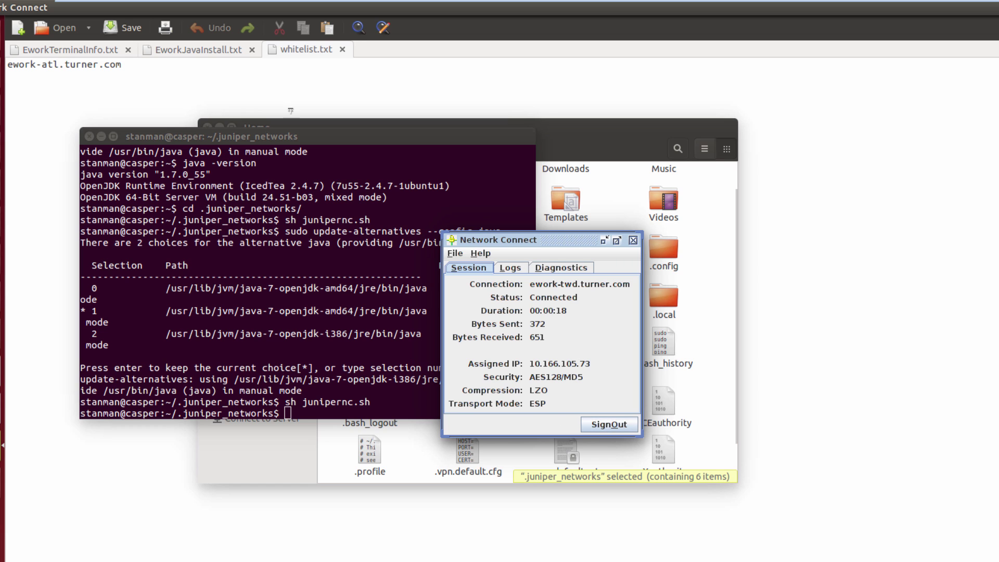
pyautogui.click(198, 49)
# Open the EworkTerminalInfo.txt tab and review Step 1's apt-get install of openjdk-7-jdk:i386 and icedtea plugins.
pyautogui.click(95, 50)
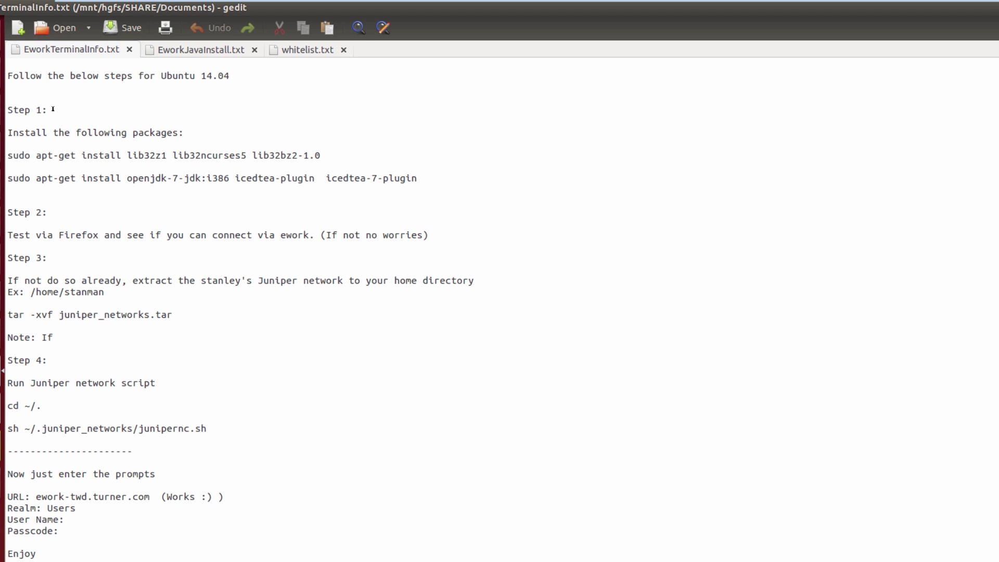
pyautogui.moveTo(53, 109); pyautogui.dragTo(7, 110)
pyautogui.tripleClick(337, 154)
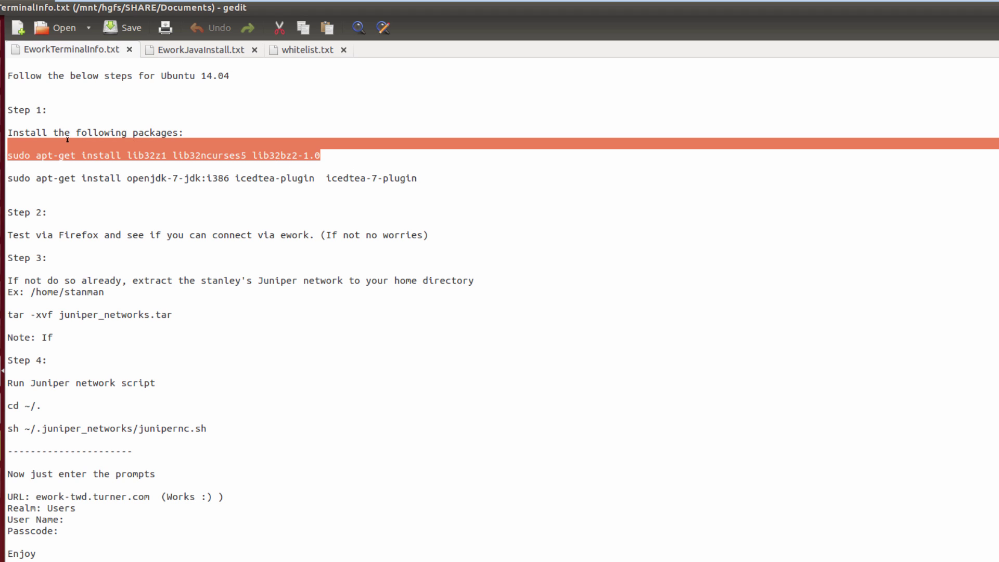
pyautogui.moveTo(337, 154); pyautogui.dragTo(40, 155)
pyautogui.click(219, 200)
pyautogui.moveTo(219, 177); pyautogui.dragTo(128, 178)
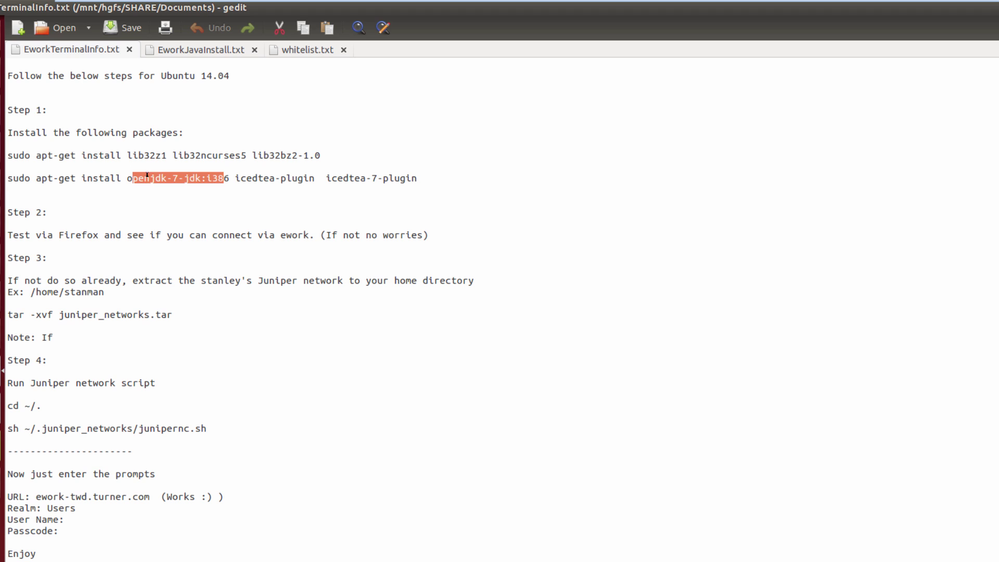
pyautogui.click(207, 178)
pyautogui.moveTo(207, 178); pyautogui.dragTo(240, 178)
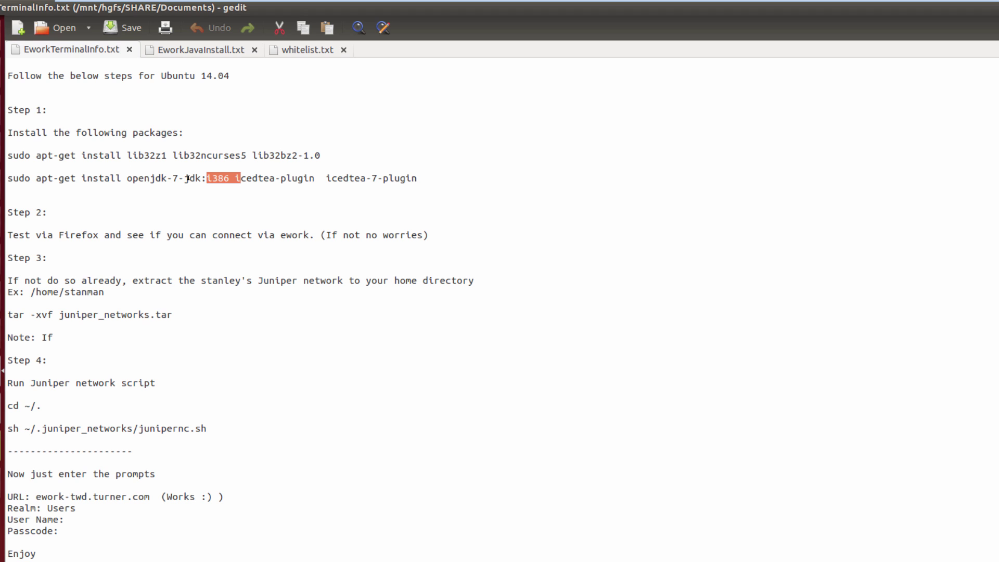
pyautogui.moveTo(417, 177); pyautogui.dragTo(229, 178)
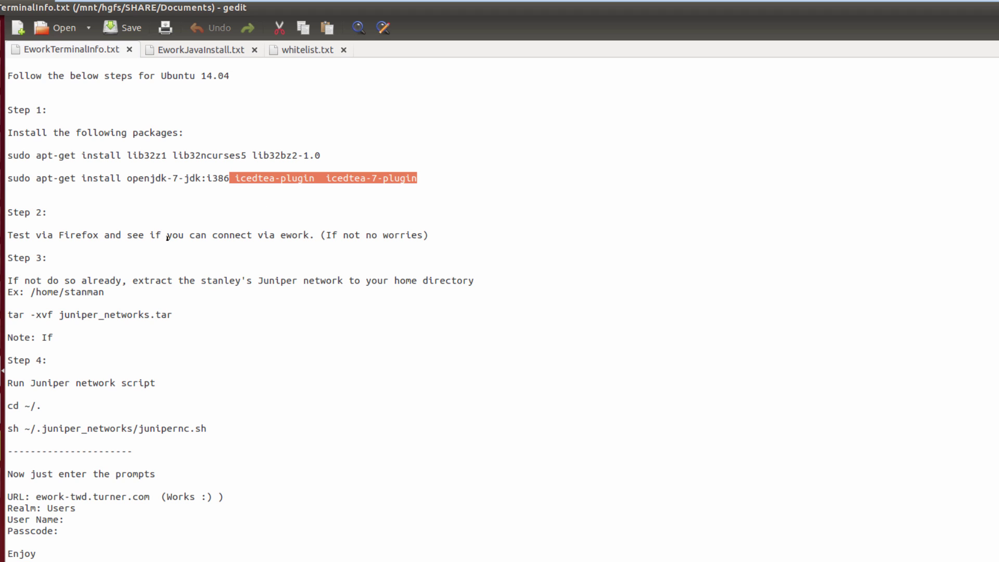
pyautogui.click(58, 235)
# Review the Firefox test note and the juniper_networks.tar extraction to the home directory.
pyautogui.moveTo(59, 236); pyautogui.dragTo(425, 235)
pyautogui.click(284, 257)
pyautogui.click(150, 269)
pyautogui.click(119, 302)
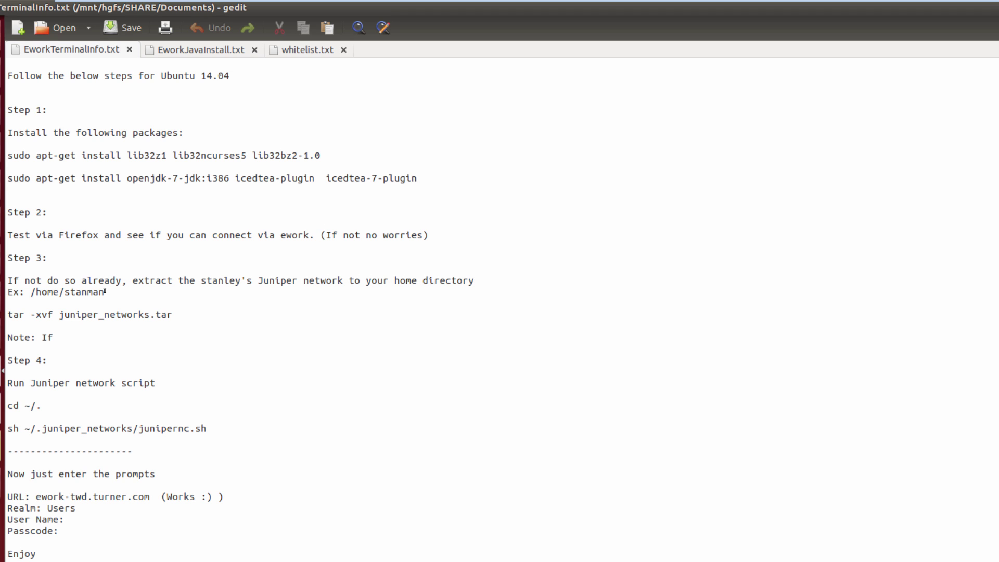
pyautogui.moveTo(51, 309); pyautogui.dragTo(169, 314)
pyautogui.click(111, 324)
# Review the junipernc.sh run command, the ework-twd.turner.com URL, and the Users realm.
pyautogui.moveTo(214, 425); pyautogui.dragTo(8, 425)
pyautogui.click(214, 449)
pyautogui.moveTo(36, 496); pyautogui.dragTo(144, 493)
pyautogui.click(127, 509)
pyautogui.doubleClick(52, 507)
pyautogui.press('Down')
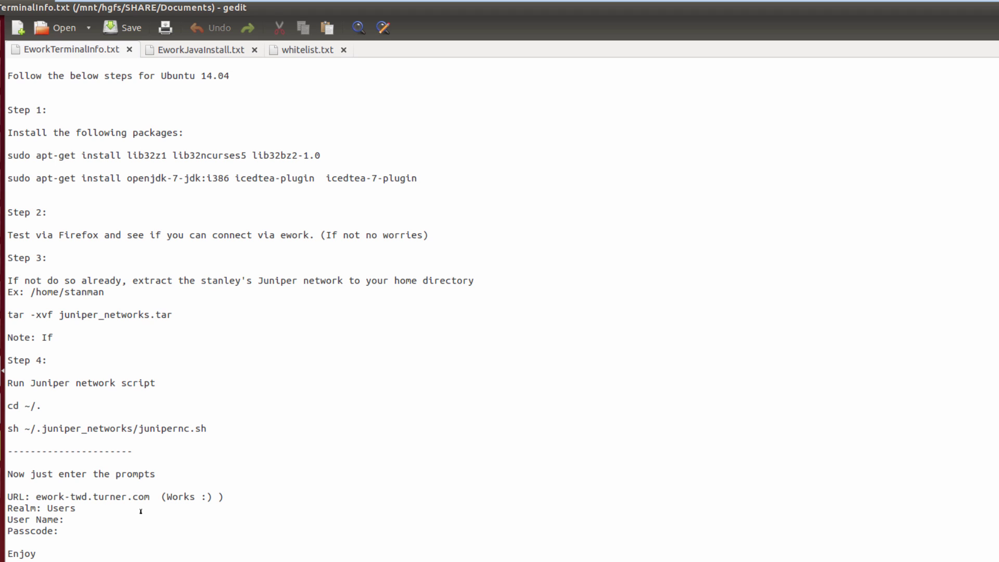